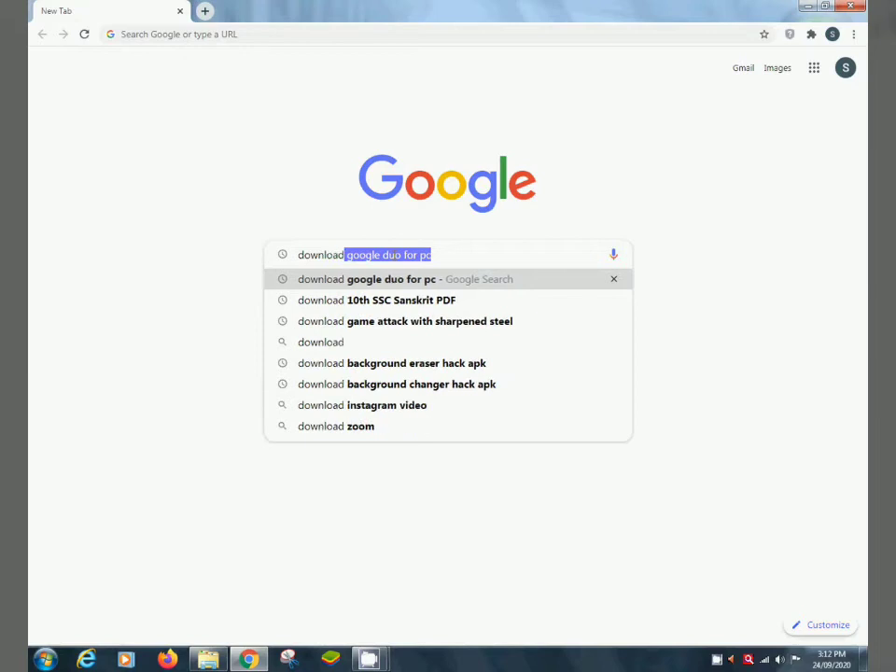
# Step: Search Google for "download aimp4"
pyautogui.write('ai')
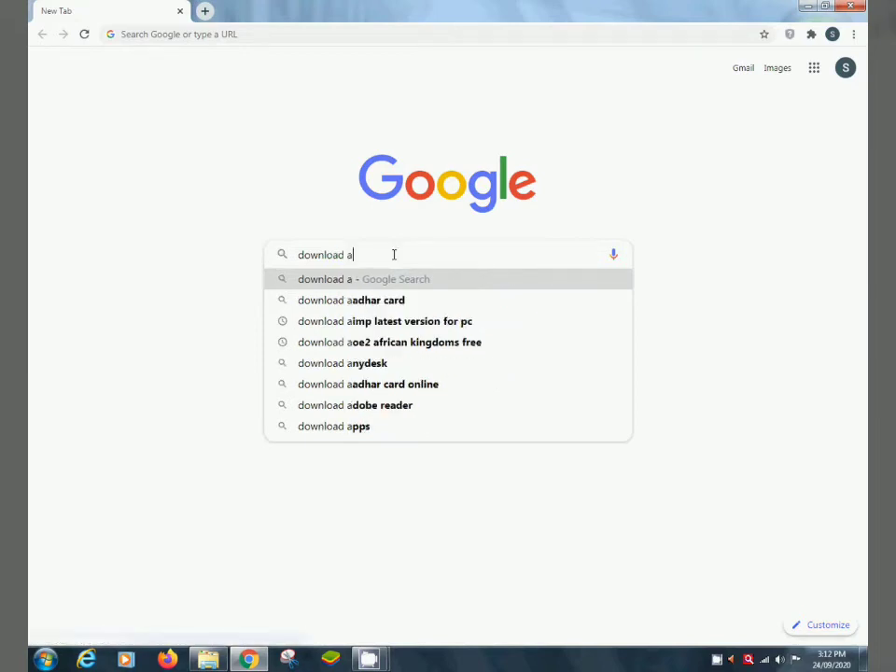
pyautogui.write('mp4')
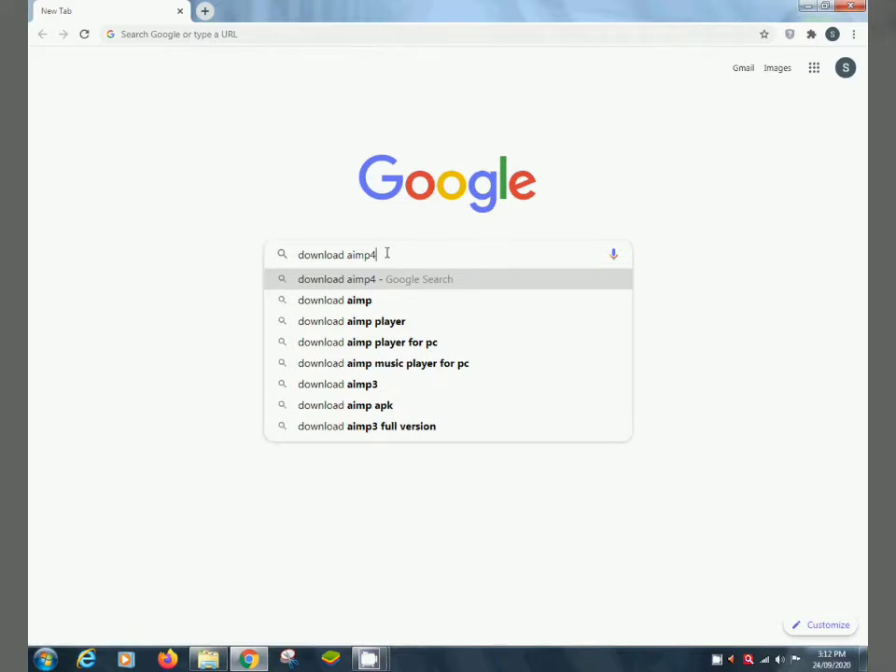
pyautogui.press('Return')
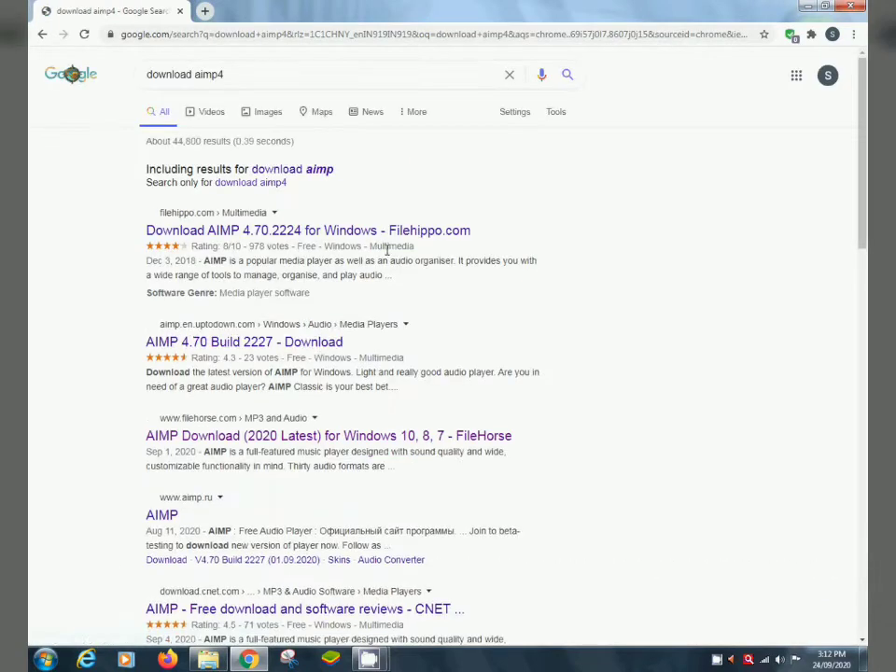
pyautogui.click(359, 231)
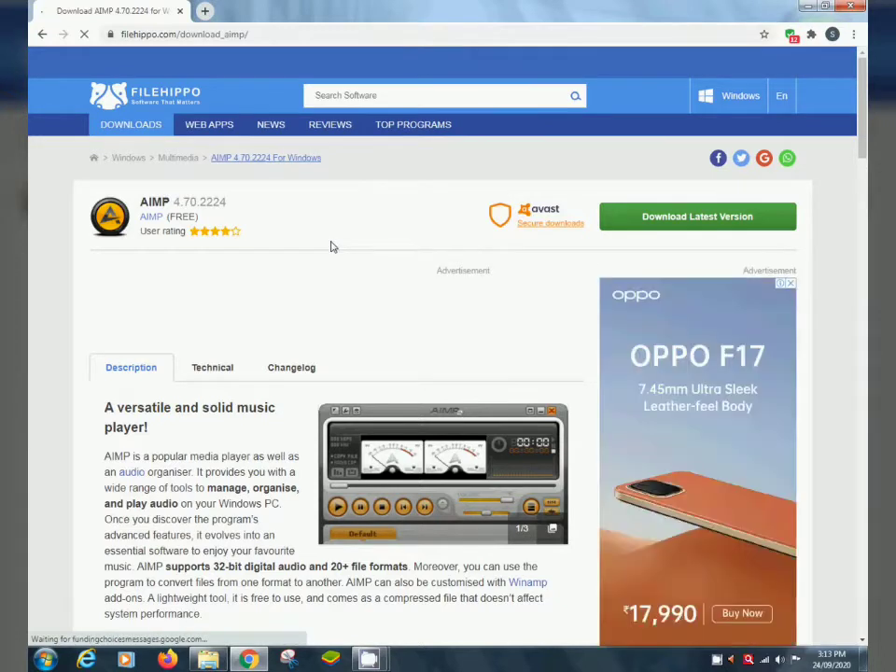
pyautogui.click(42, 35)
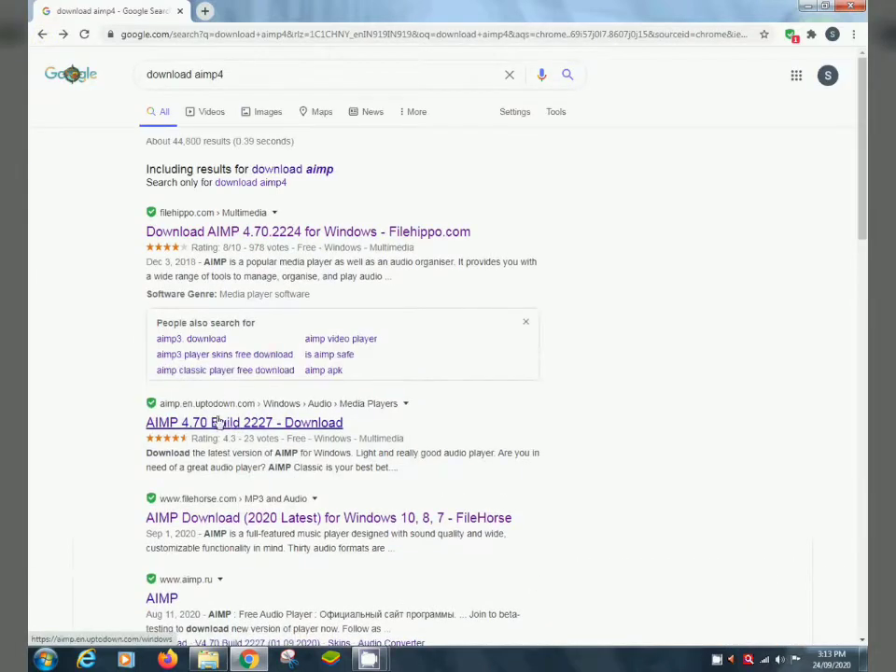
pyautogui.scroll(-1, 310, 378)
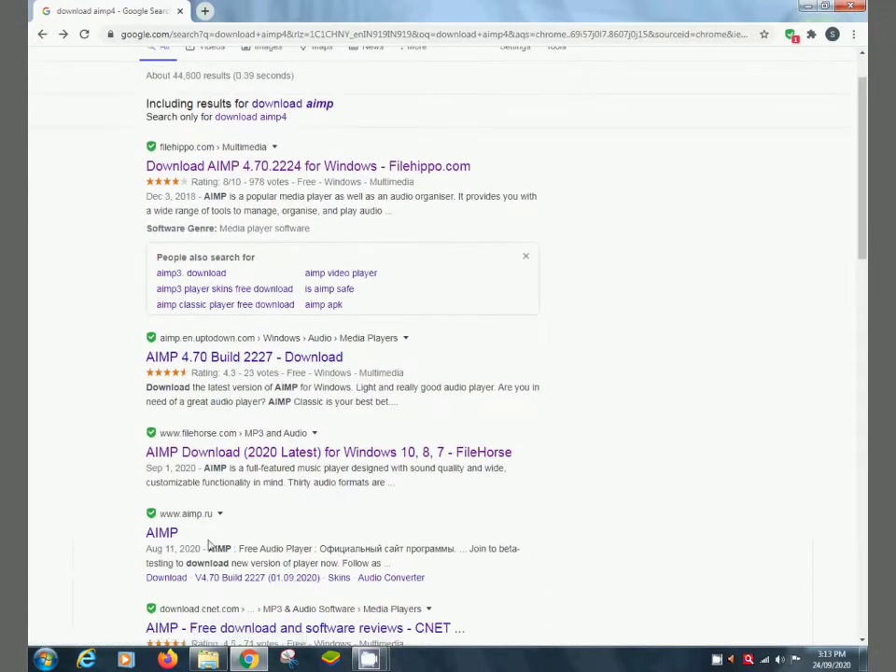
pyautogui.click(161, 532)
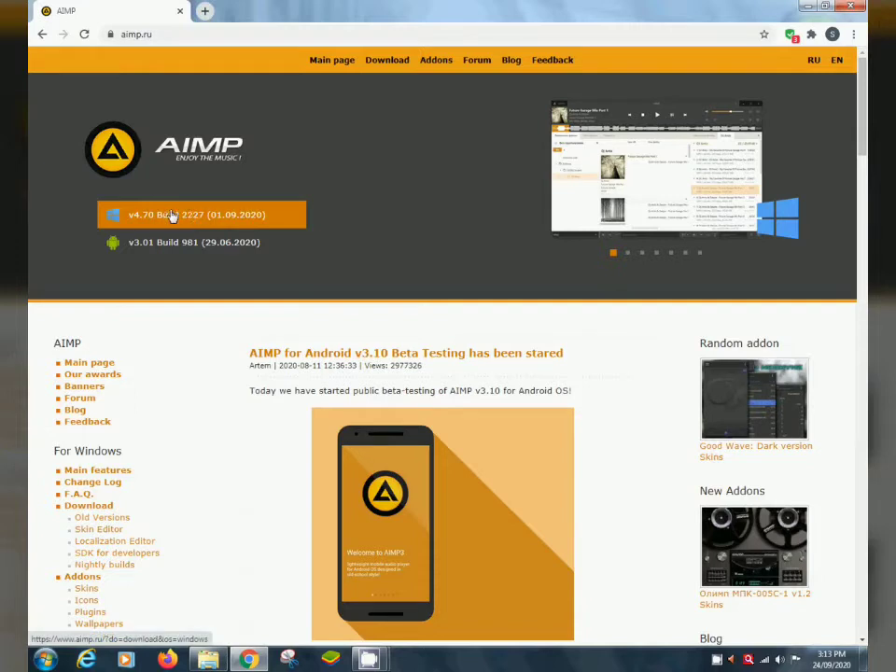
# Step: Open the Windows download page for v4.70 Build 2227 and download the installer version from the AIMP source
pyautogui.click(145, 222)
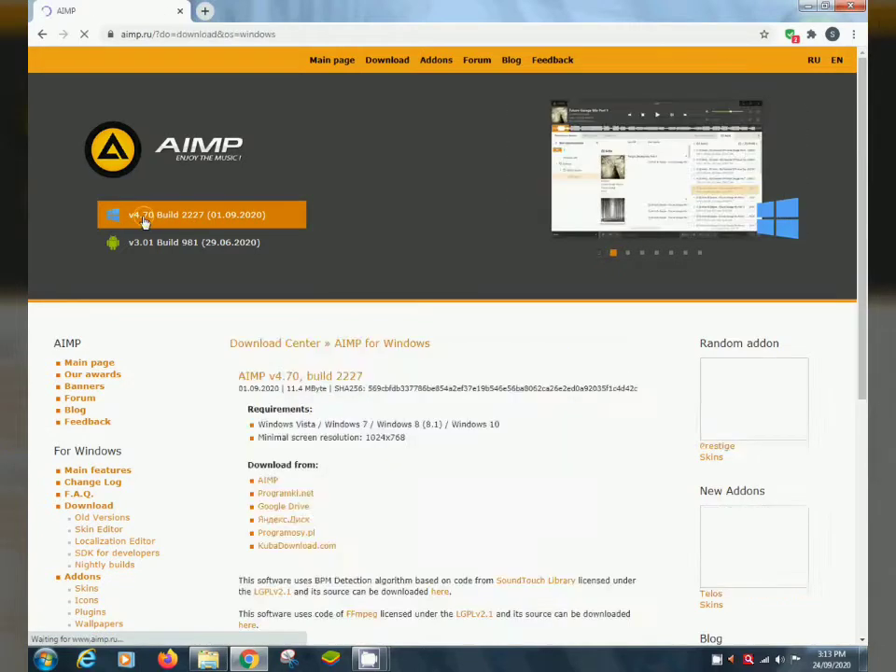
pyautogui.scroll(-3, 300, 367)
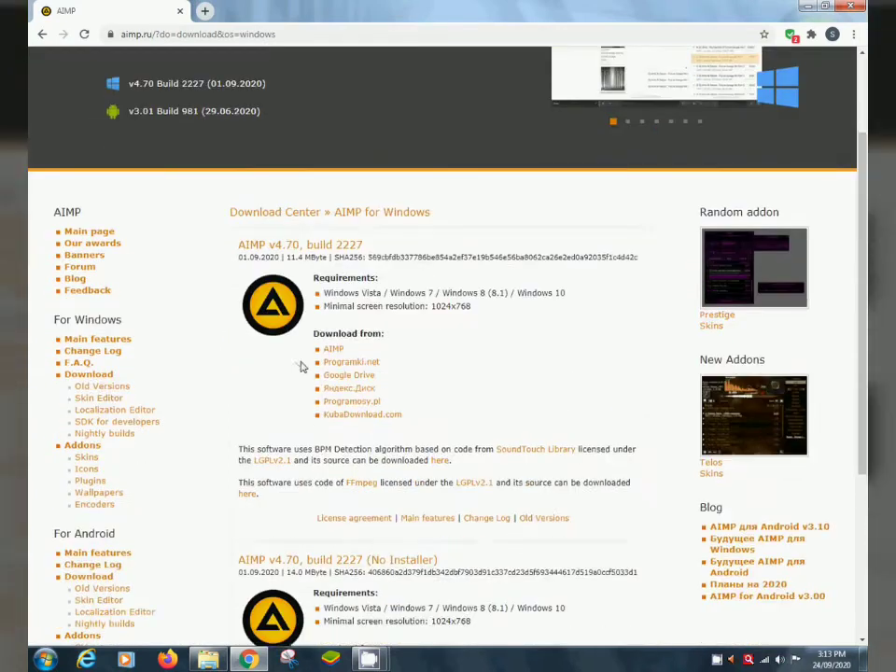
pyautogui.scroll(1, 300, 339)
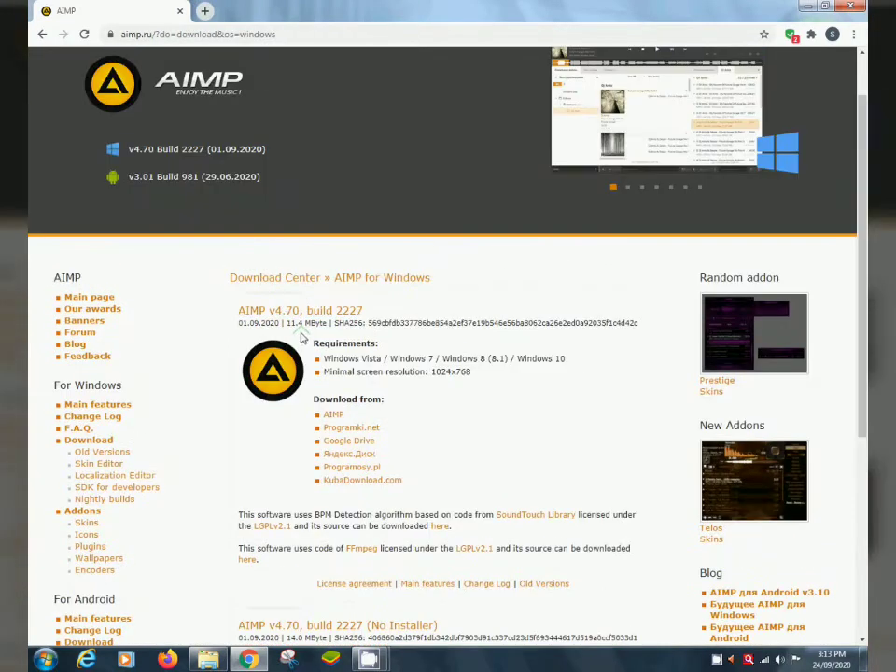
pyautogui.scroll(-4, 301, 339)
pyautogui.scroll(-1, 301, 339)
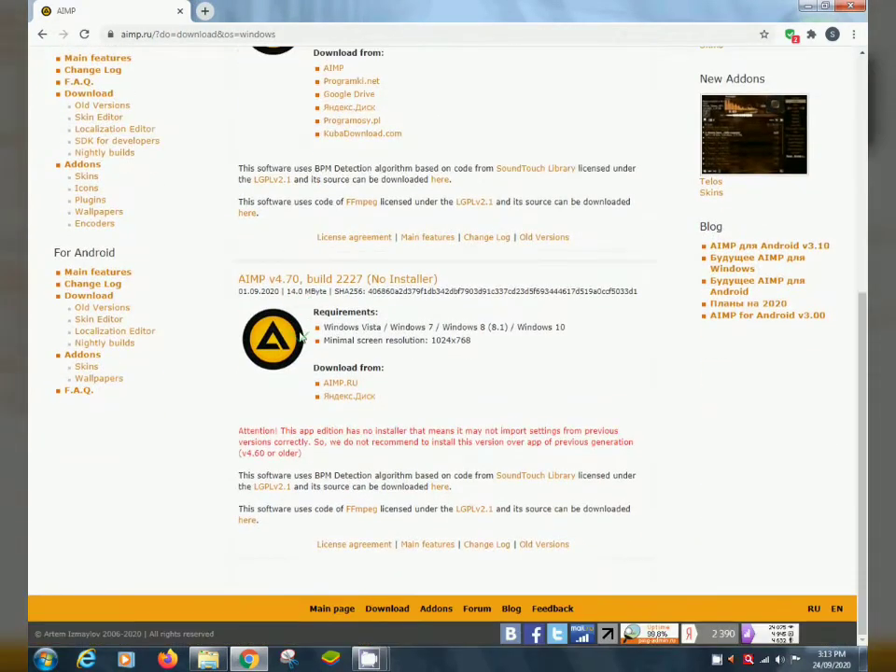
pyautogui.scroll(2, 354, 355)
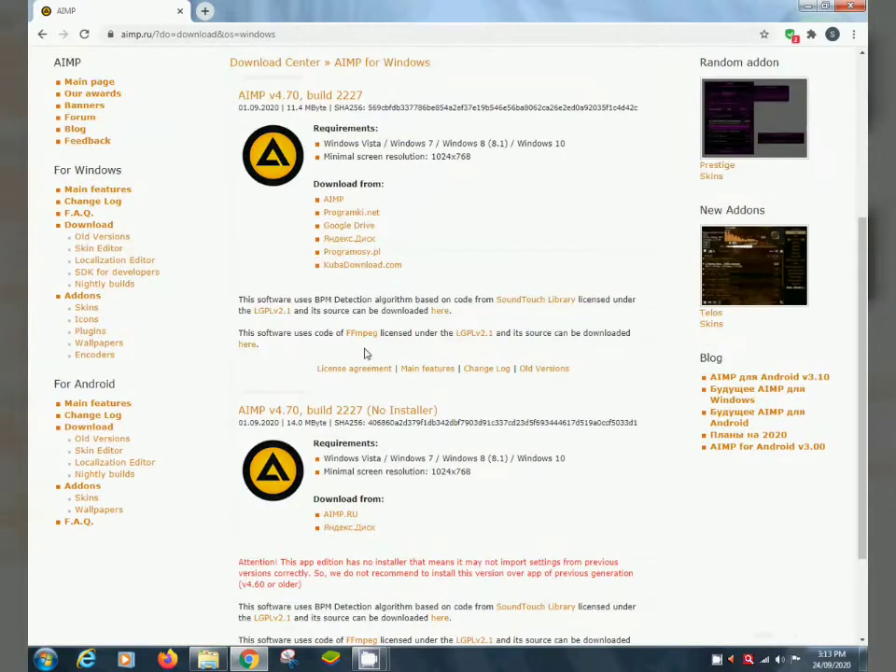
pyautogui.scroll(1, 345, 317)
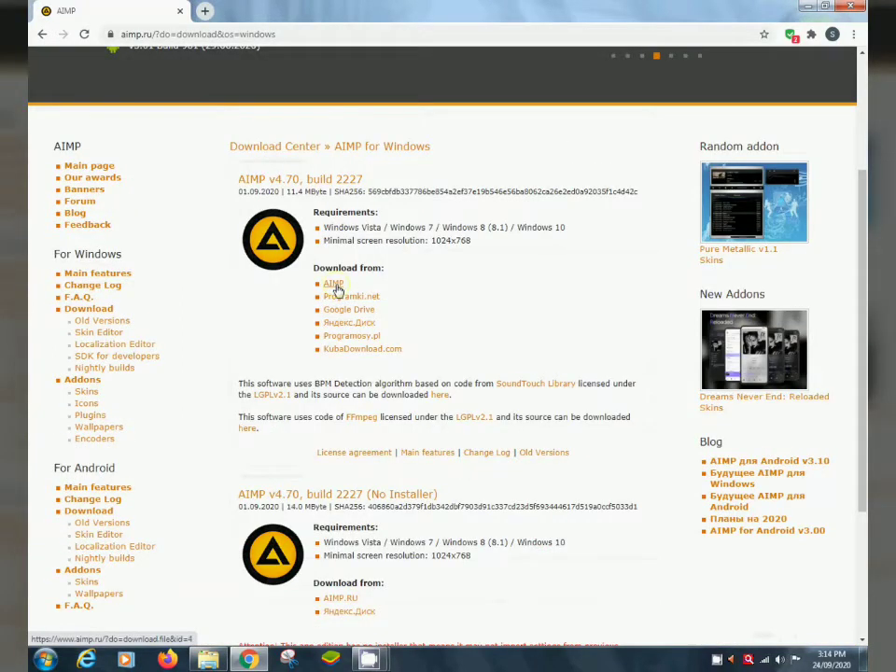
pyautogui.click(338, 290)
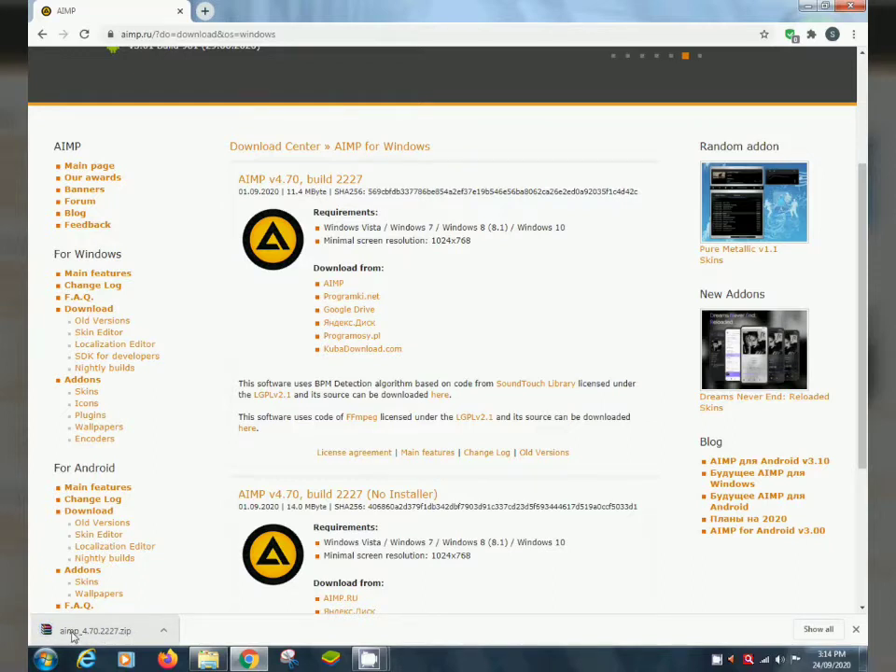
# Step: Open the downloaded aimp_4.70.2227.zip in WinRAR, dismiss the evaluation reminder and extract the archive to the Desktop
pyautogui.click(73, 635)
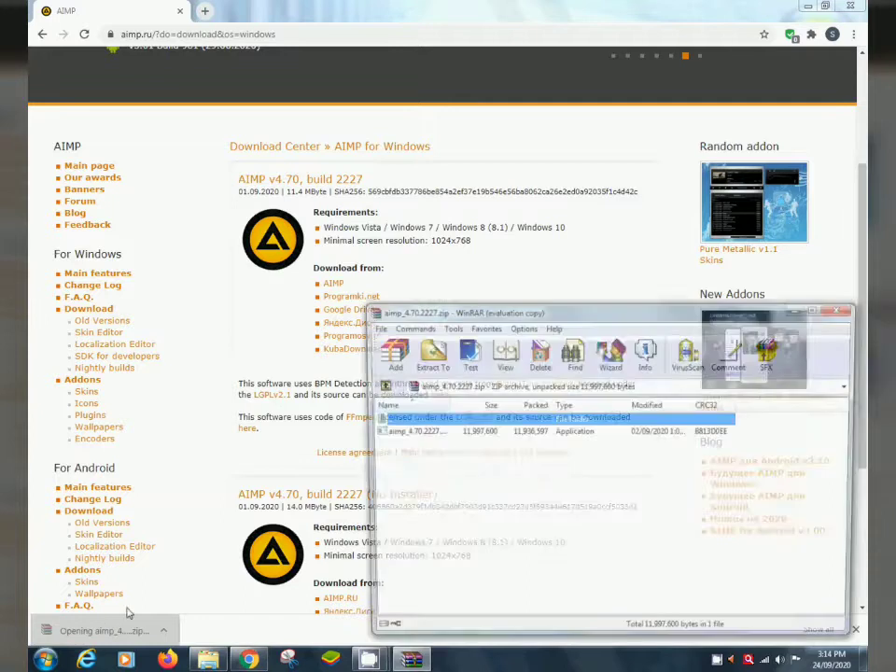
pyautogui.click(719, 422)
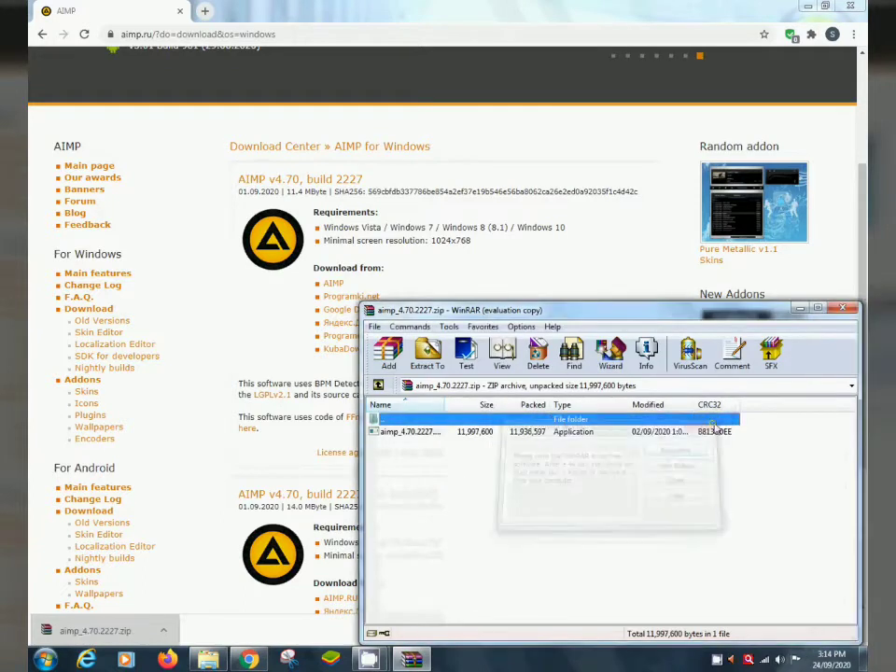
pyautogui.moveTo(639, 307); pyautogui.dragTo(488, 188)
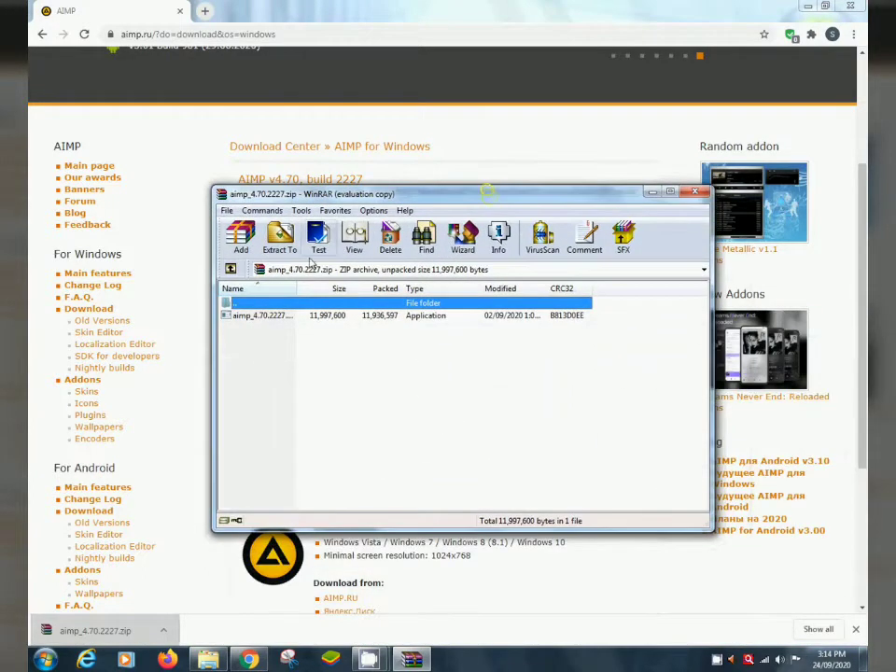
pyautogui.click(280, 241)
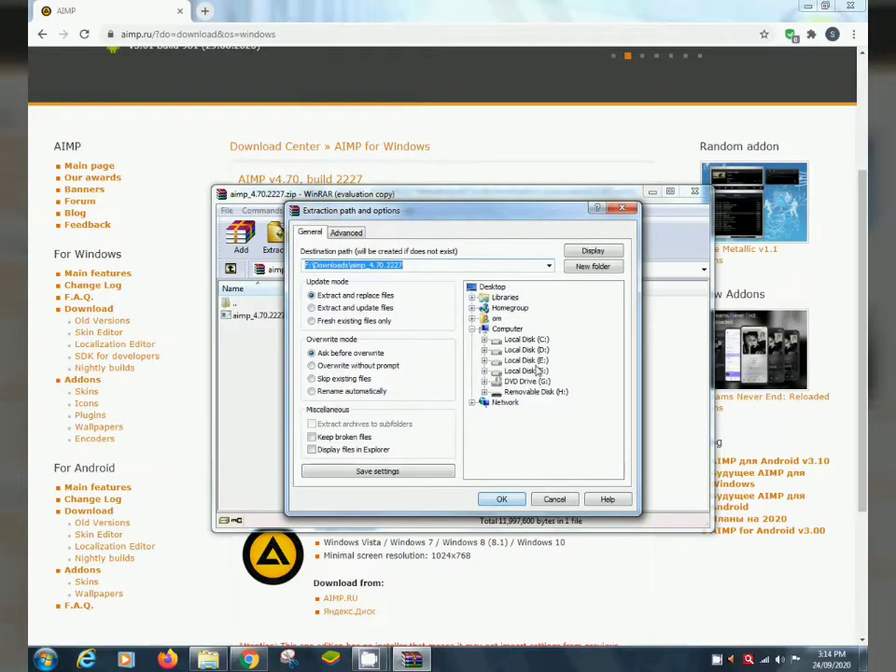
pyautogui.click(492, 286)
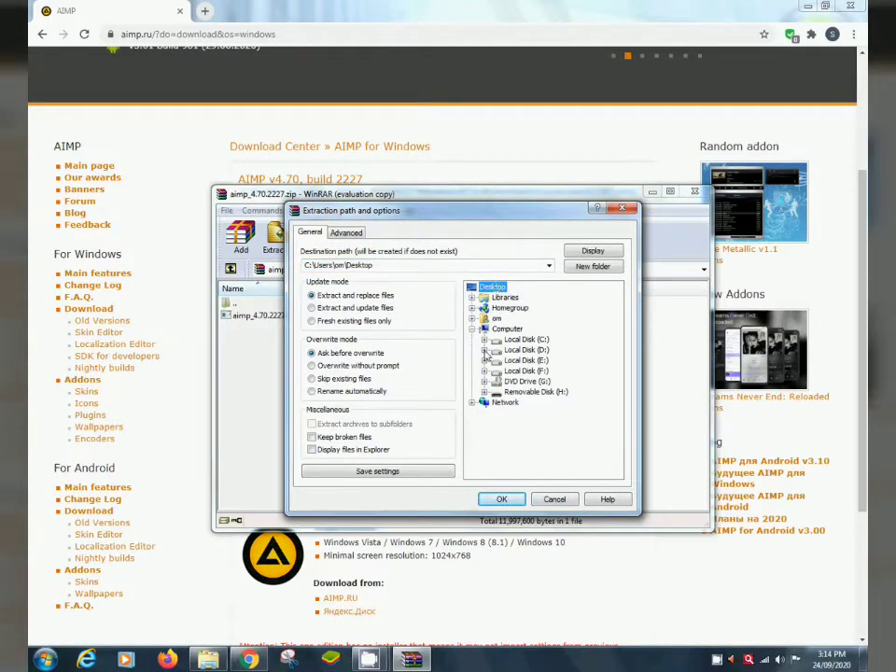
pyautogui.click(501, 502)
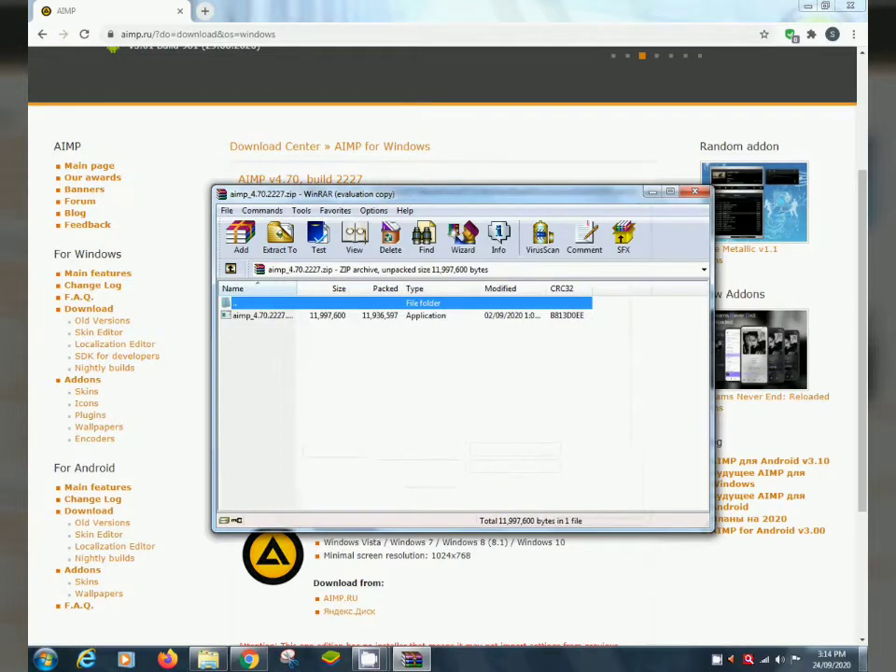
# Step: Show the desktop and run the extracted aimp_4.70.2227.exe installer, allowing it past the security warning
pyautogui.press('super+d')
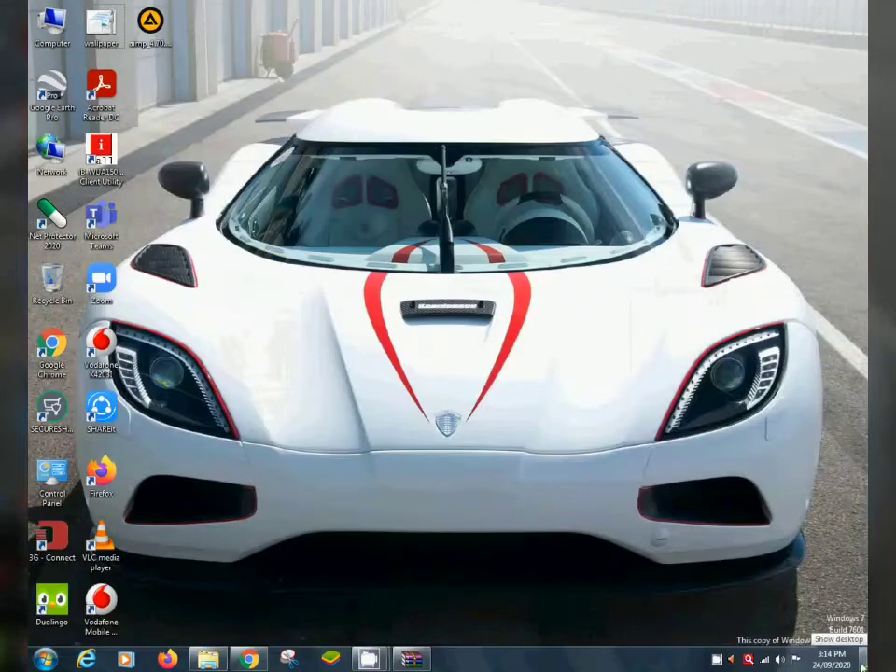
pyautogui.doubleClick(157, 30)
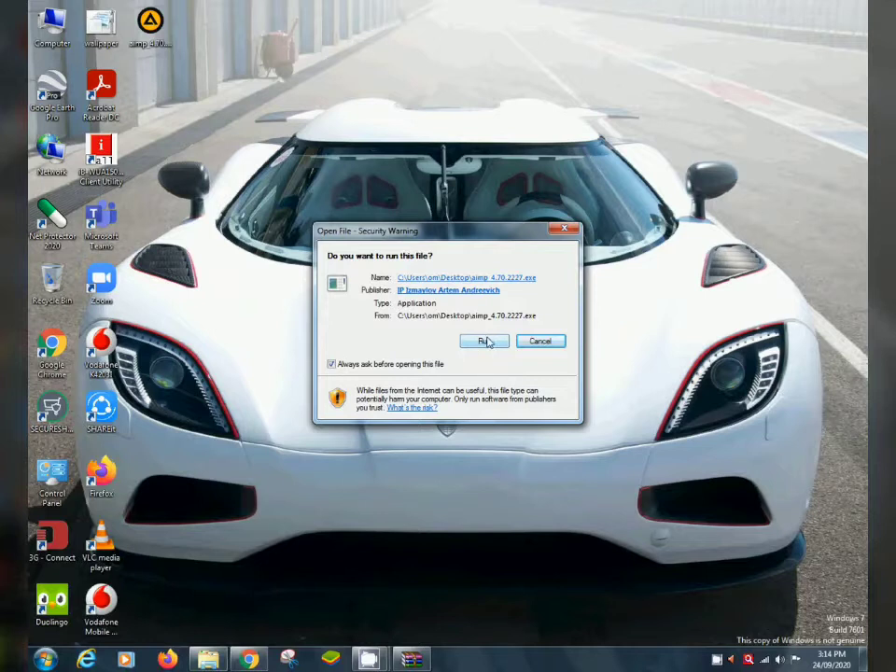
pyautogui.click(484, 340)
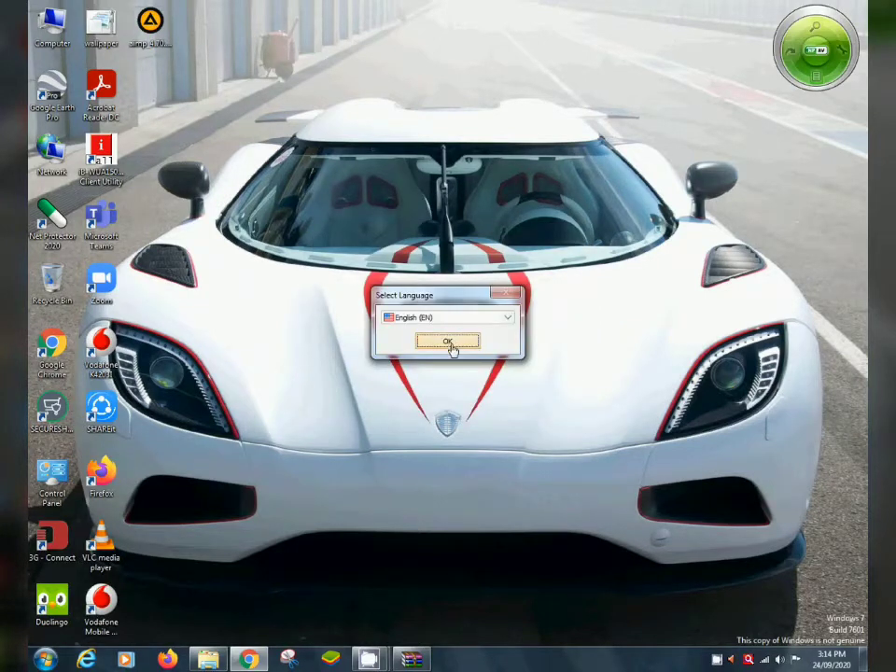
# Step: Look through the available setup languages, keep English (EN) and continue to the setup wizard
pyautogui.click(507, 324)
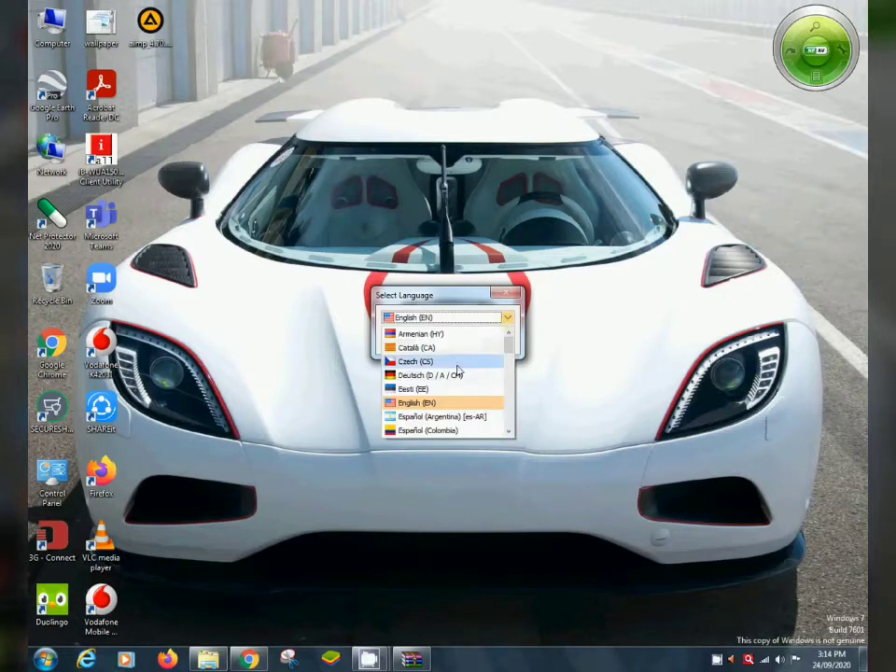
pyautogui.scroll(-8, 459, 387)
pyautogui.scroll(-2, 460, 399)
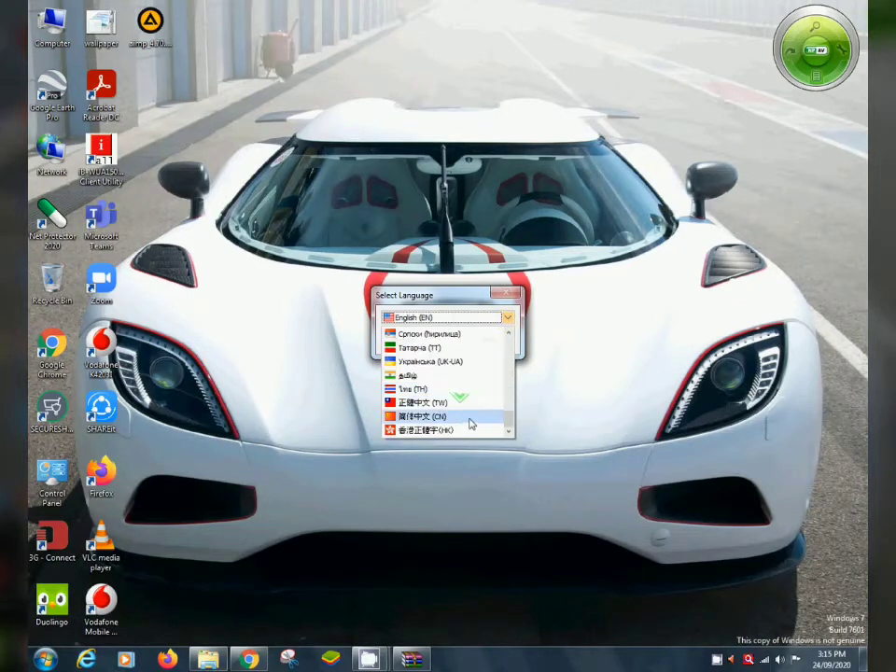
pyautogui.scroll(6, 469, 420)
pyautogui.scroll(4, 457, 375)
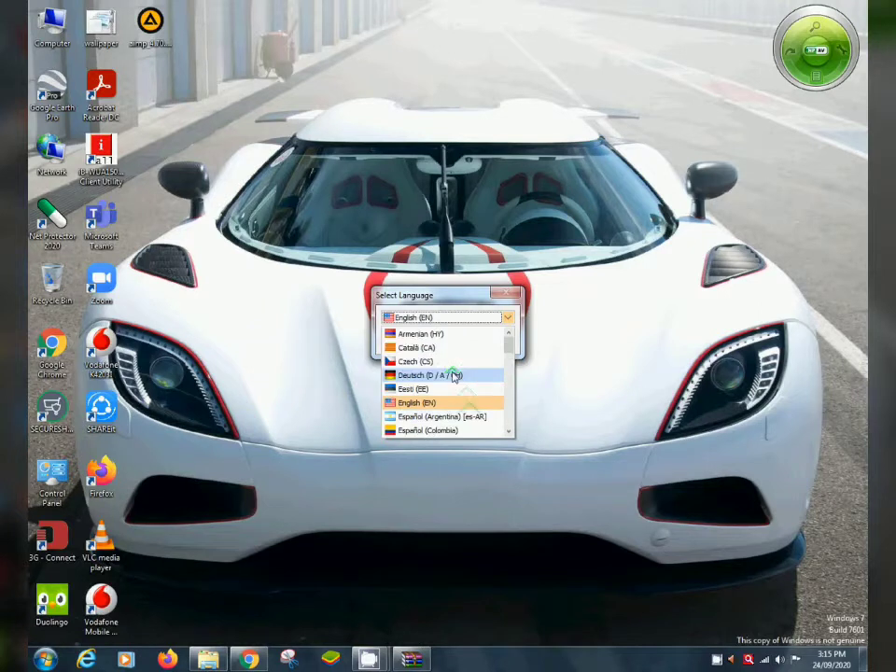
pyautogui.scroll(-1, 469, 382)
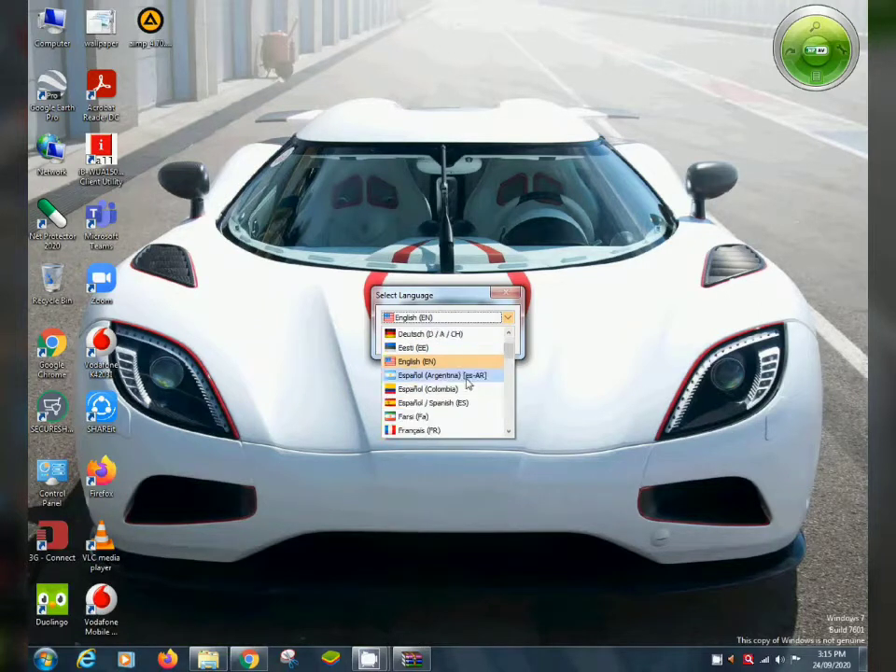
pyautogui.scroll(-1, 466, 382)
pyautogui.click(455, 320)
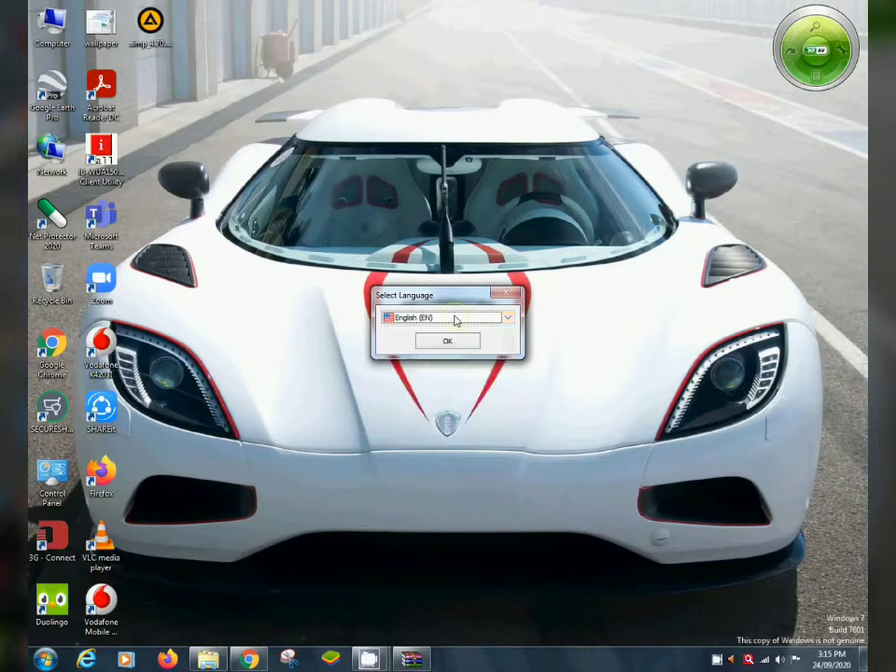
pyautogui.click(447, 340)
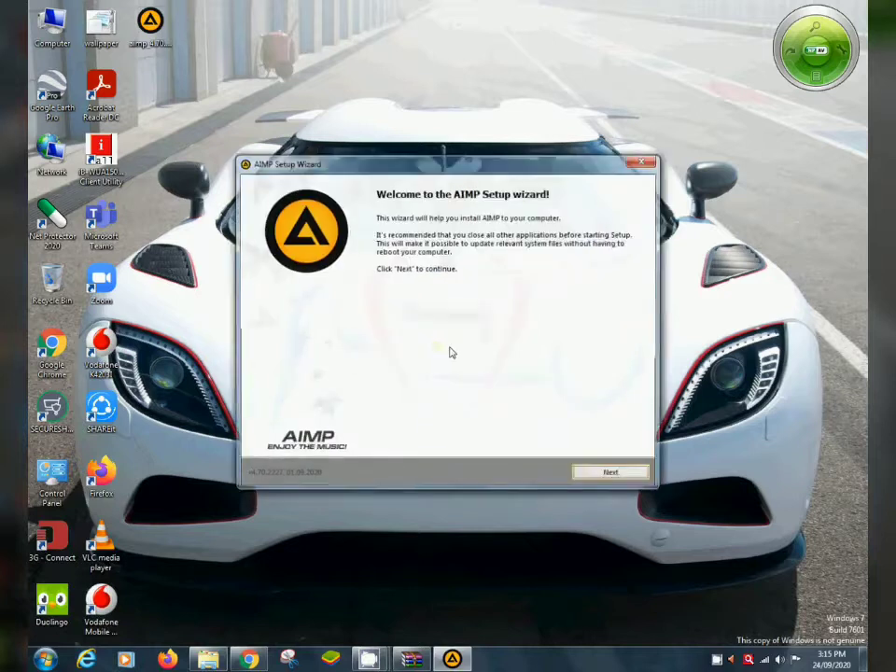
# Step: Go past the welcome page, read through the license agreement to its end, accept its terms and continue
pyautogui.click(605, 478)
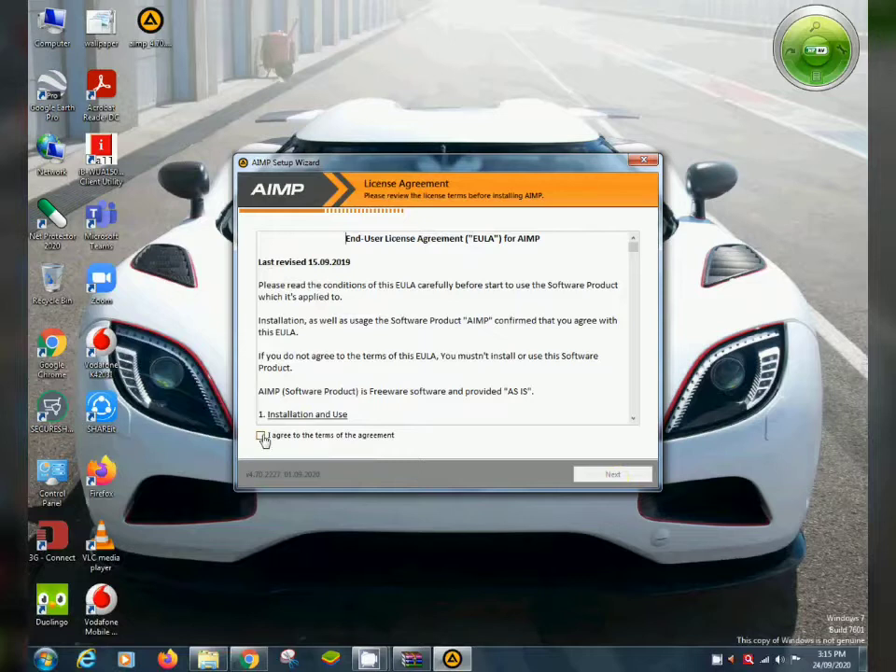
pyautogui.scroll(-15, 544, 289)
pyautogui.scroll(-20, 569, 285)
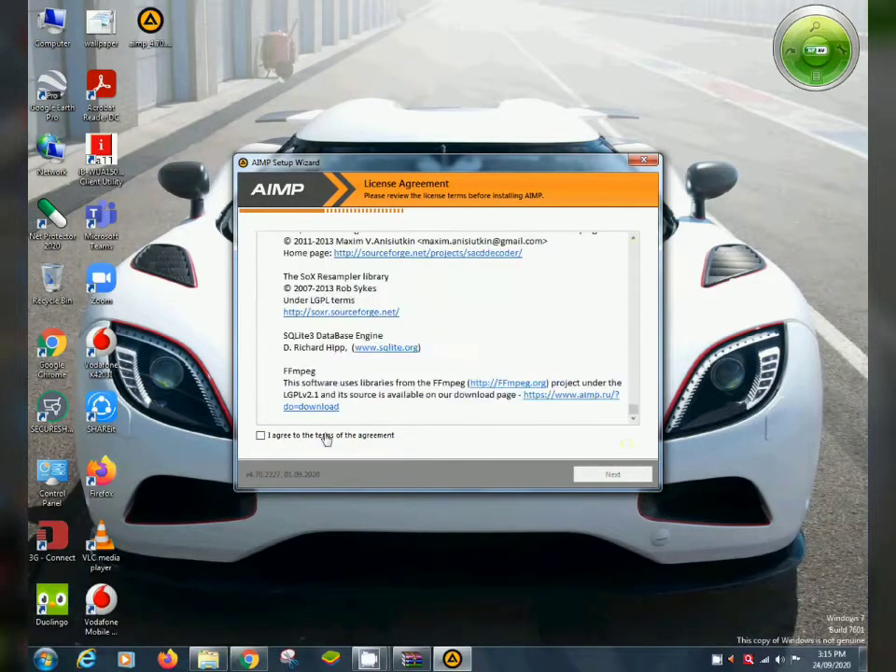
pyautogui.click(262, 438)
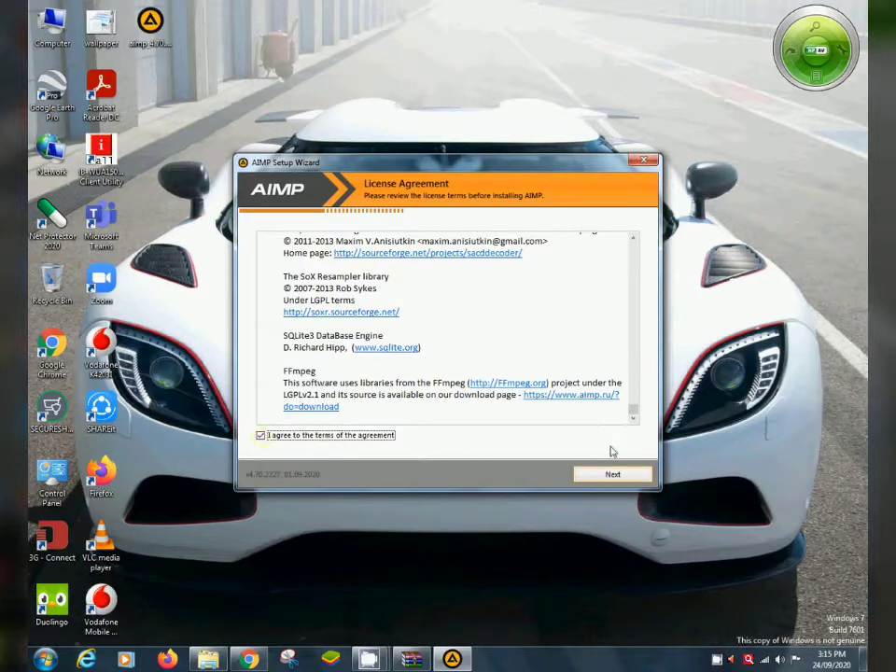
pyautogui.click(611, 474)
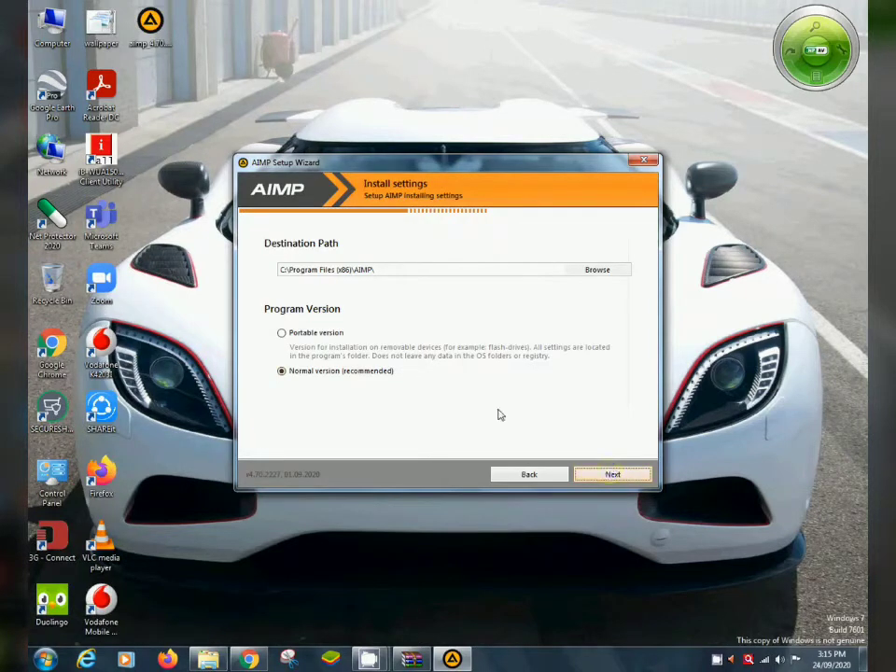
# Step: Install the normal version of AIMP to C:\Program Files (x86)\AIMP\ with all default shortcut and integration options
pyautogui.click(604, 477)
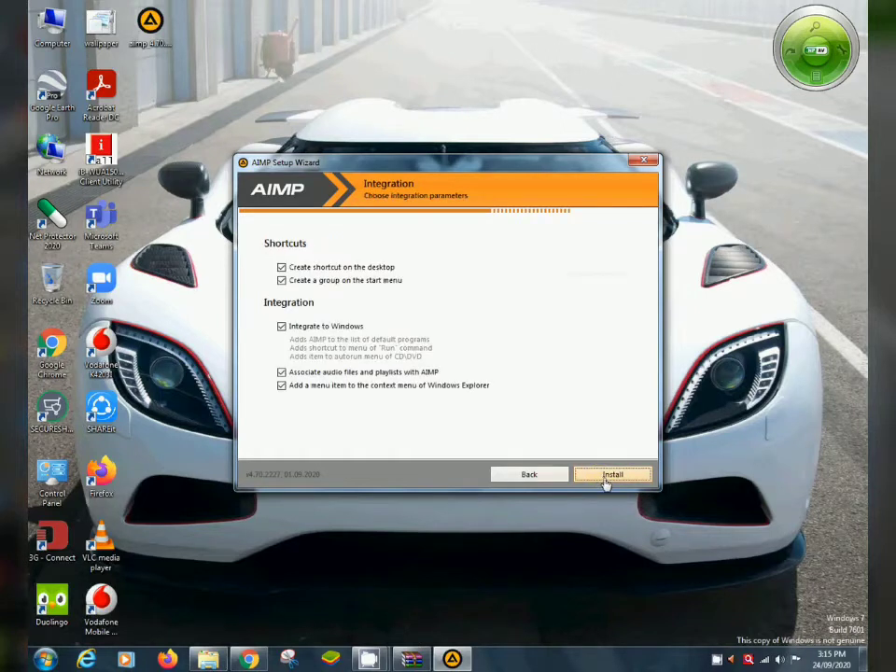
pyautogui.click(604, 477)
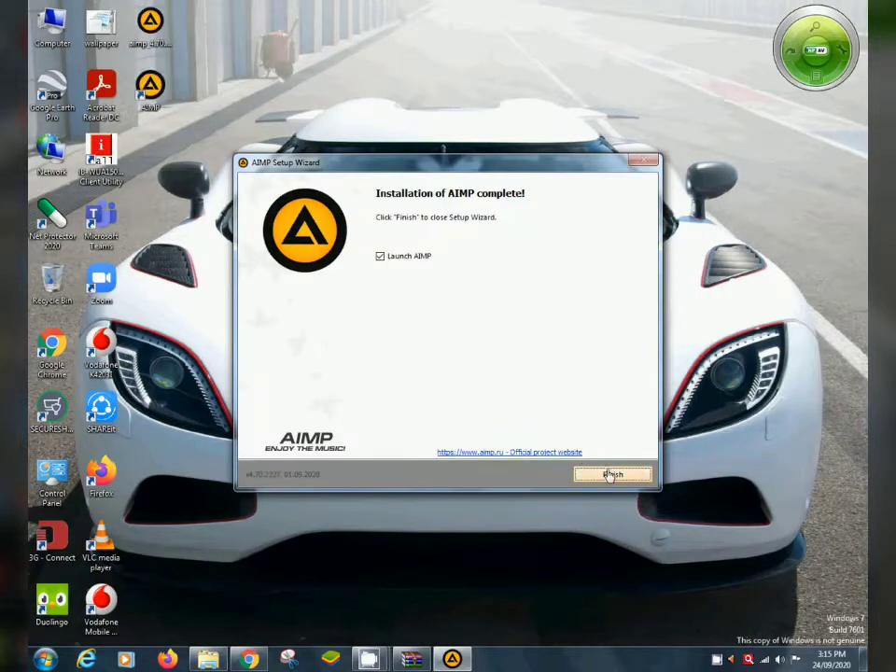
# Step: Finish the setup wizard with AIMP set to launch, raise the player's volume to 100%, and minimize the player
pyautogui.click(612, 476)
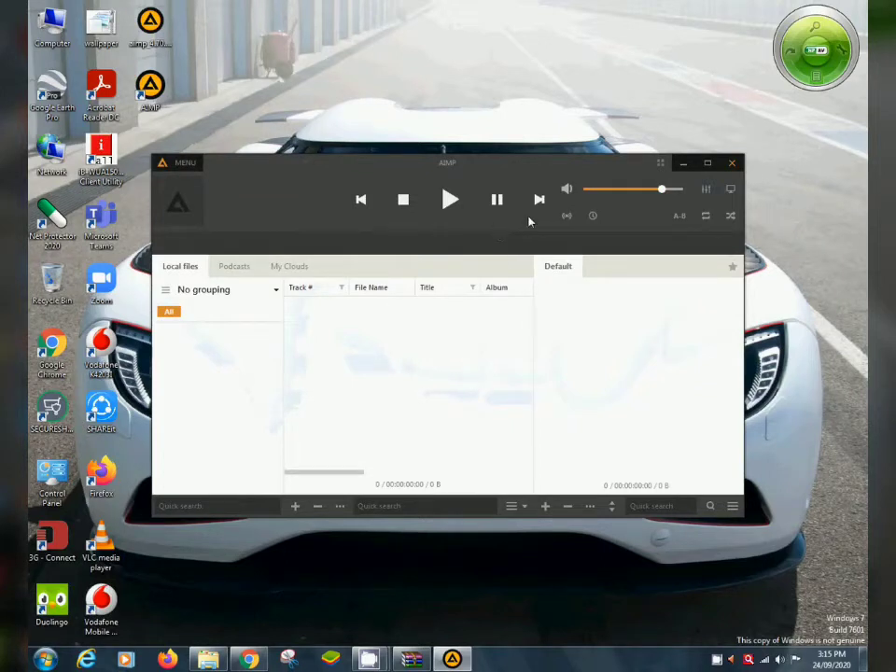
pyautogui.moveTo(658, 194); pyautogui.dragTo(684, 200)
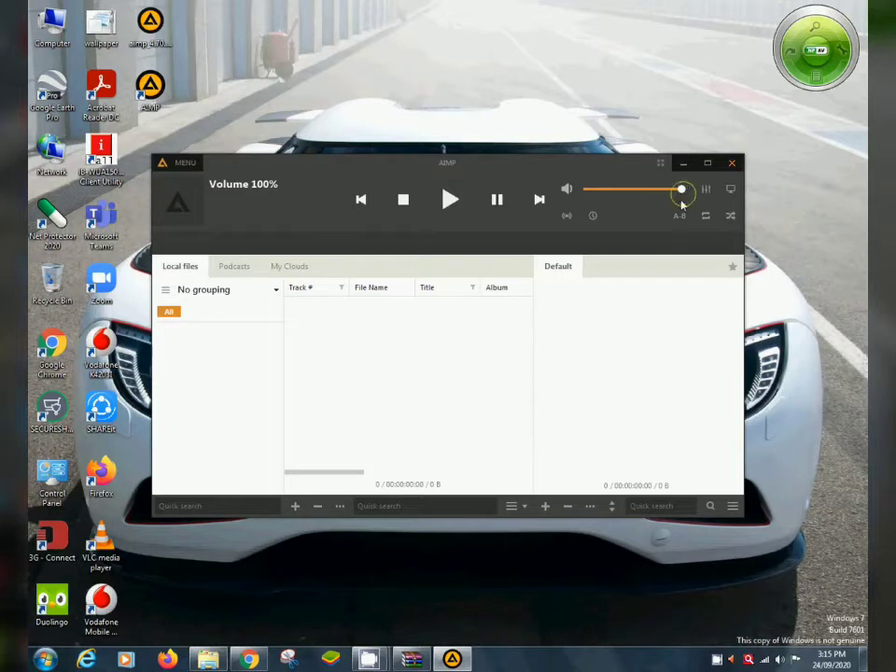
pyautogui.click(683, 164)
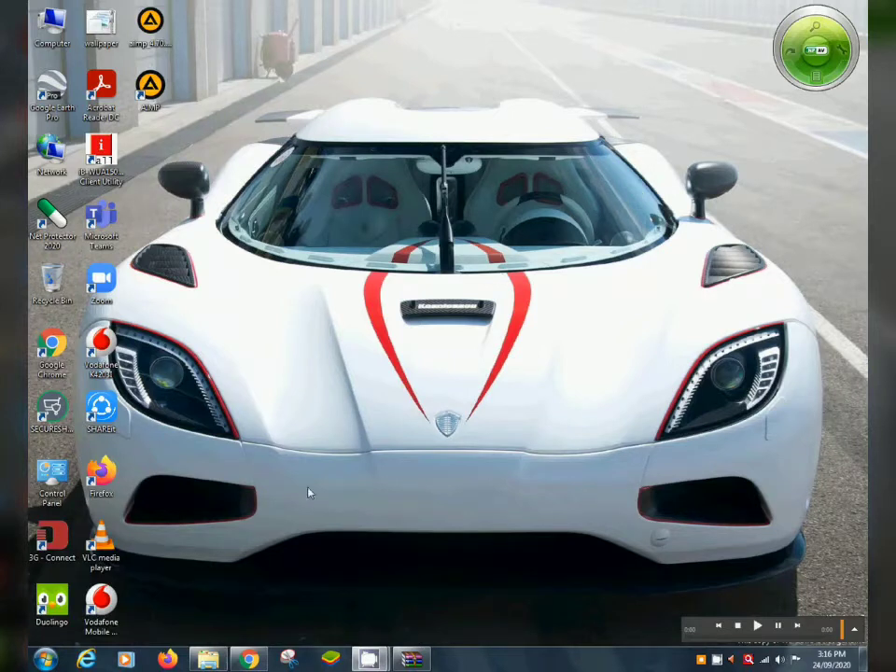
# Step: Switch to Google Chrome and search Google for "download skin pack for aimp"
pyautogui.moveTo(247, 658)
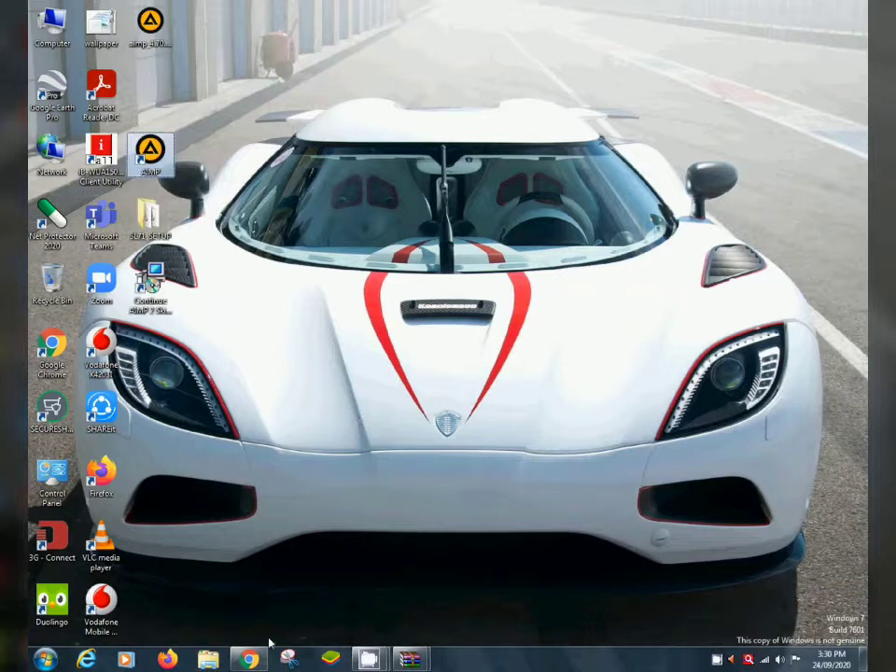
pyautogui.click(248, 658)
pyautogui.click(365, 256)
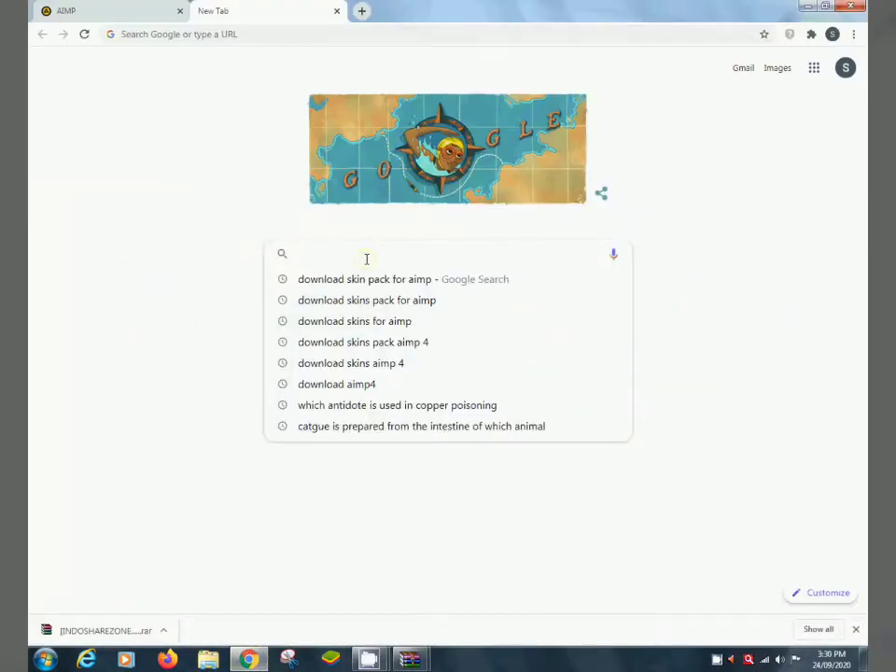
pyautogui.write('download skin')
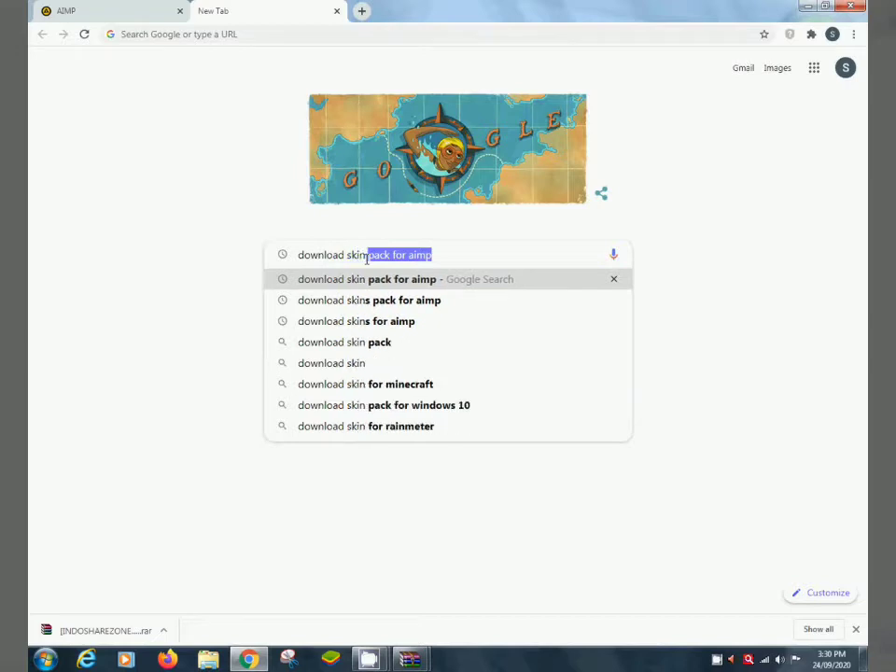
pyautogui.write(' pack')
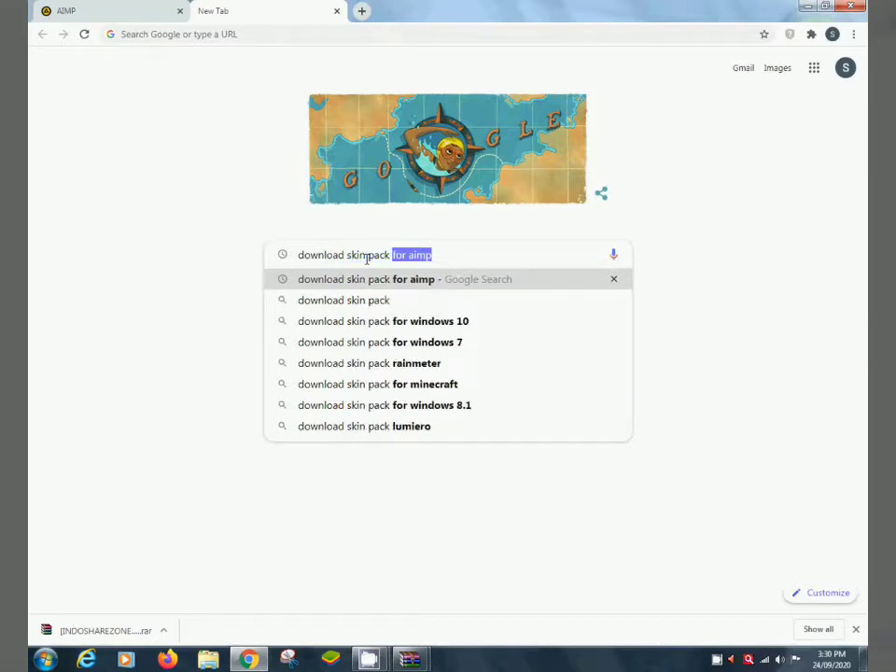
pyautogui.write(' for')
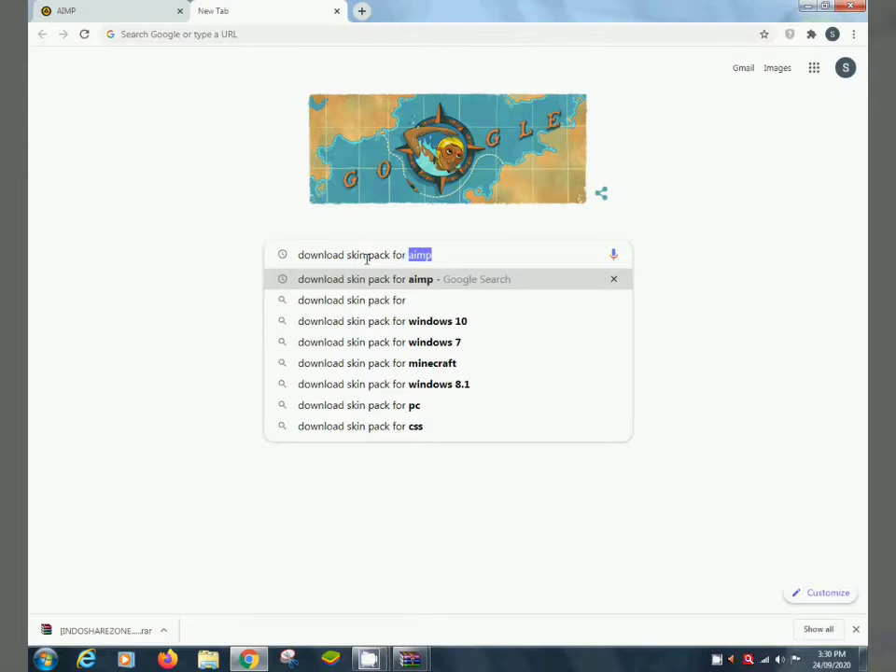
pyautogui.write(' aimp')
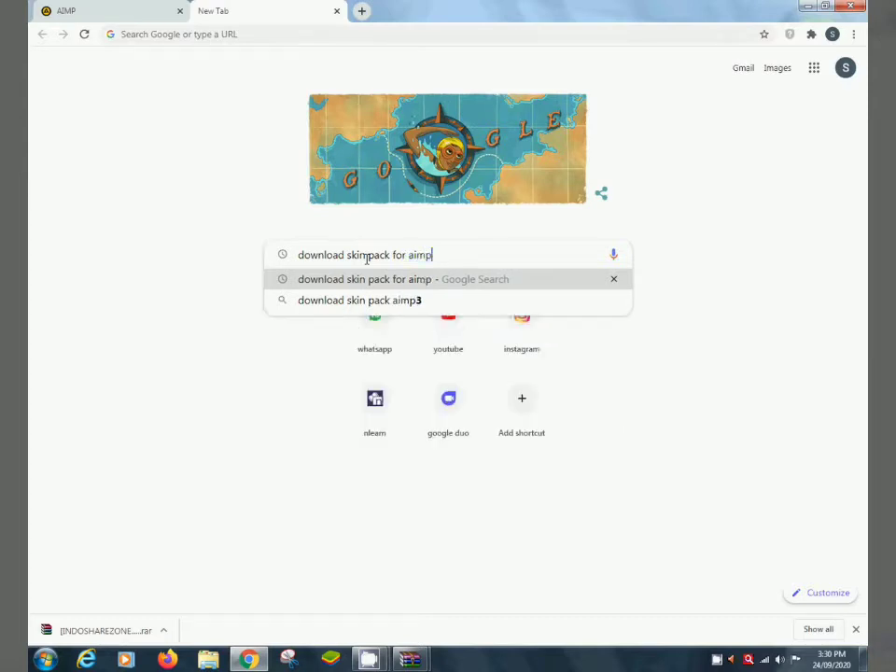
pyautogui.press('Return')
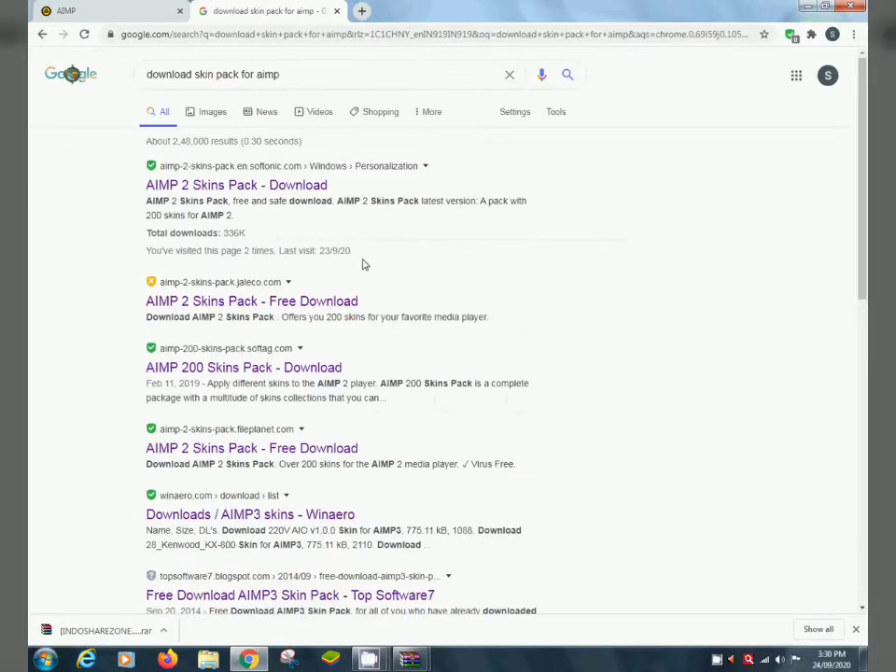
# Step: Open the Top Software7 result for the AIMP3 Skin Pack and download the 13.67 MB RAR file through its MediaFire page
pyautogui.scroll(-3, 640, 350)
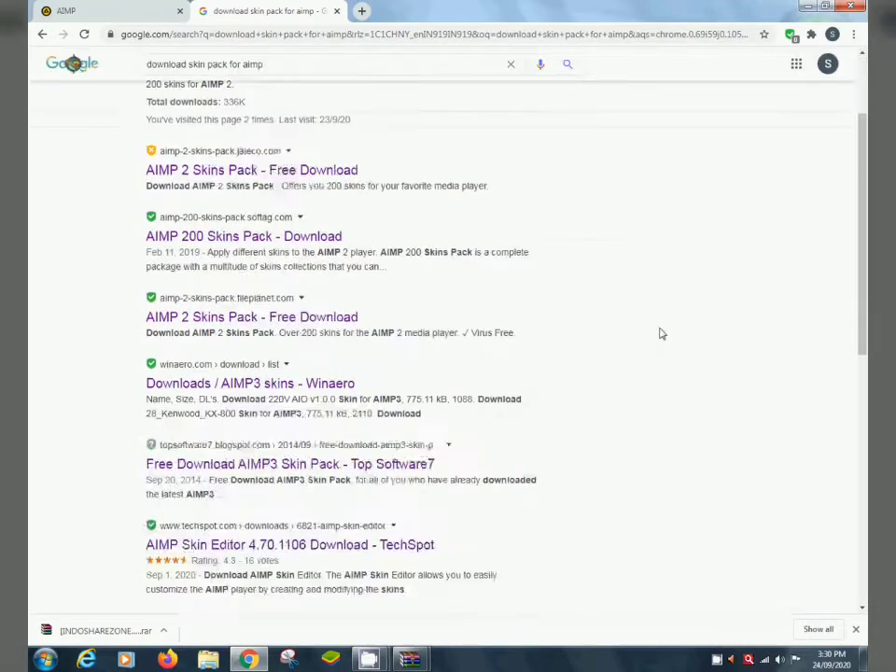
pyautogui.click(310, 465)
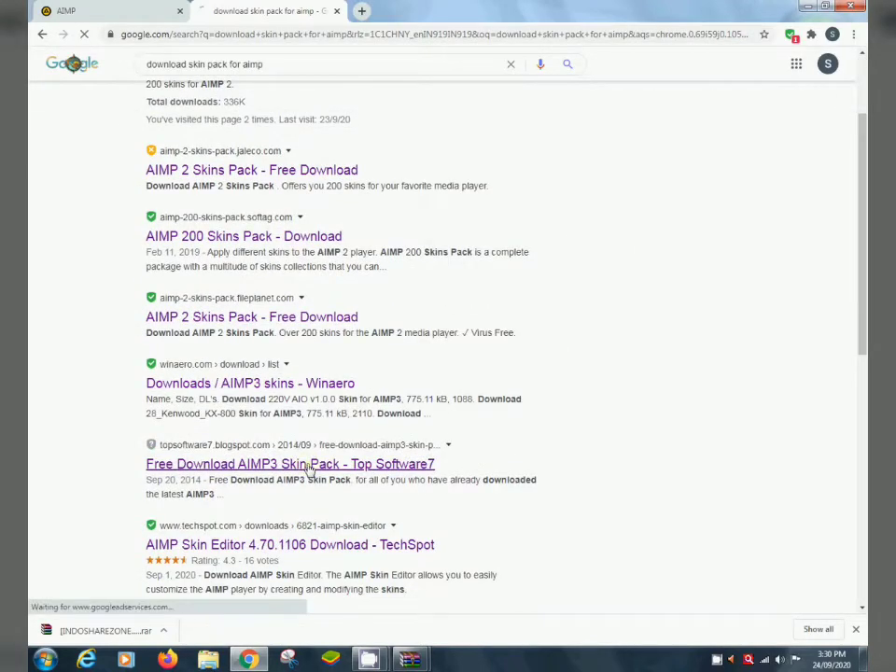
pyautogui.scroll(-20, 317, 392)
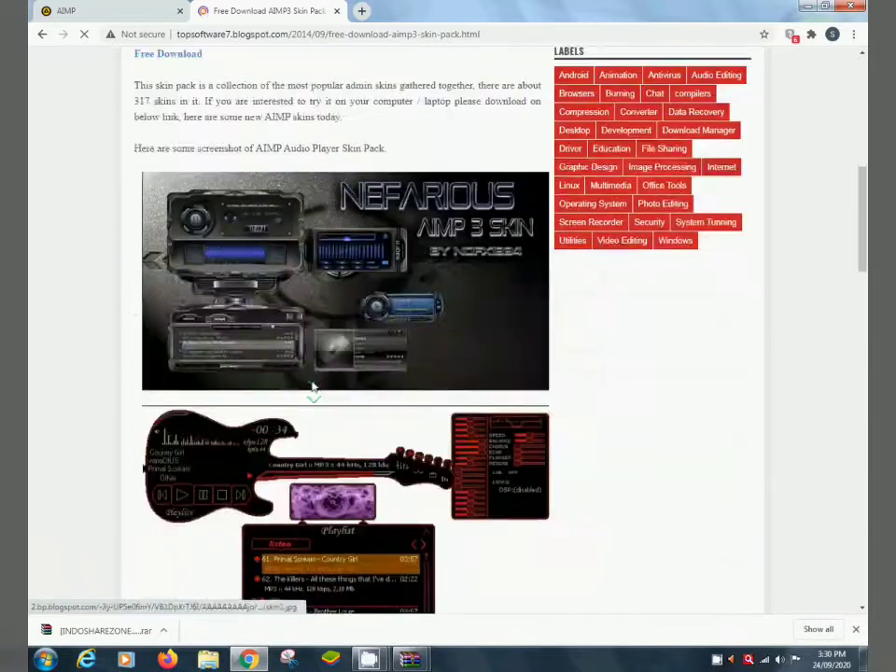
pyautogui.scroll(-4, 314, 387)
pyautogui.scroll(2, 309, 380)
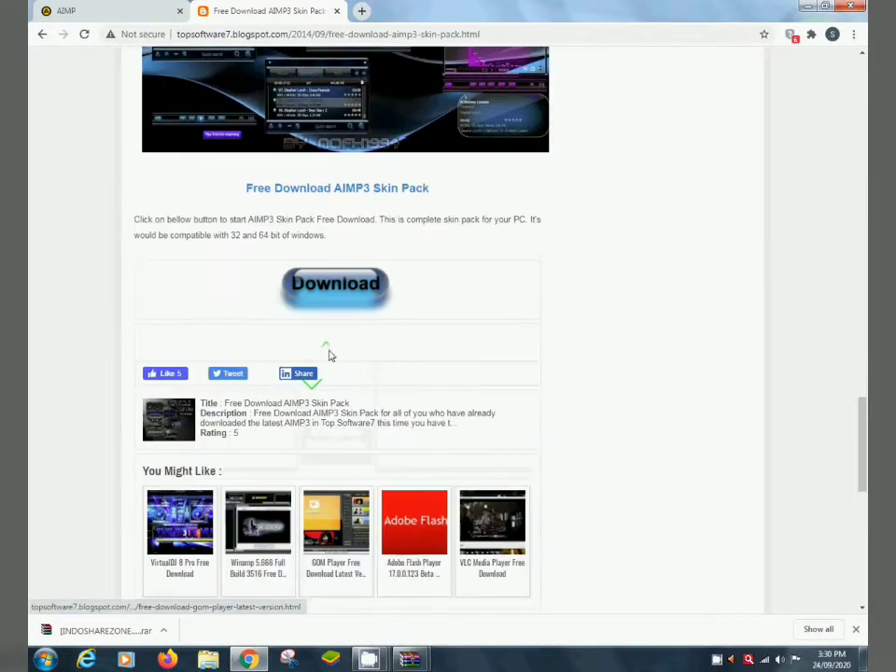
pyautogui.click(334, 290)
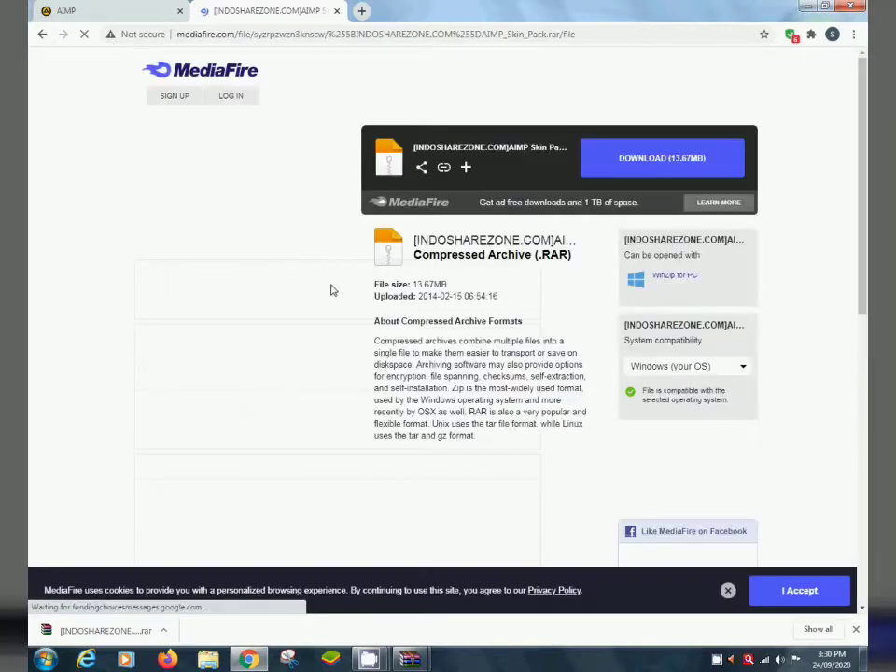
pyautogui.click(680, 162)
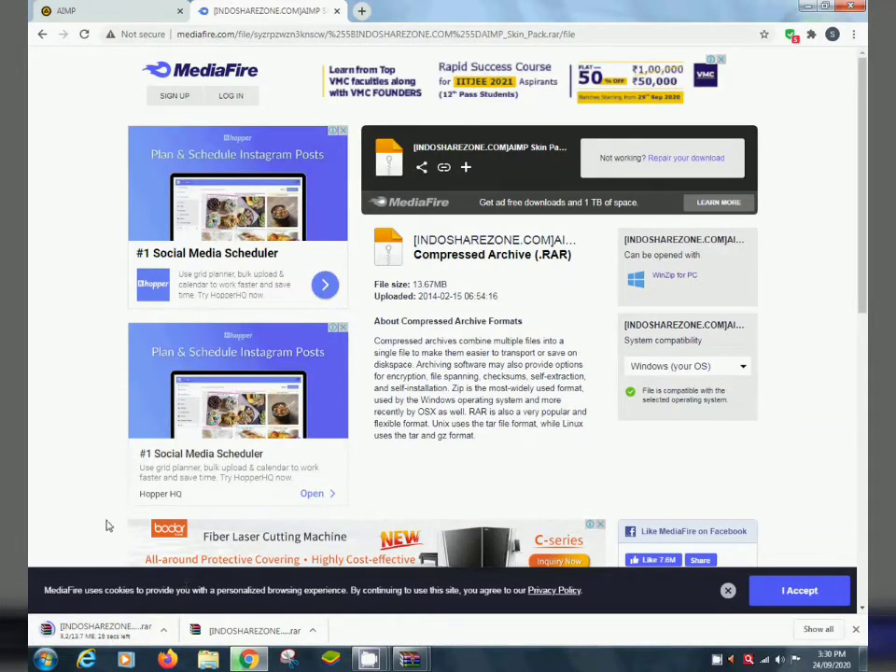
# Step: Open the browser's download list and show the newly downloaded AIMP Skin Pack (1).rar in its folder
pyautogui.click(853, 33)
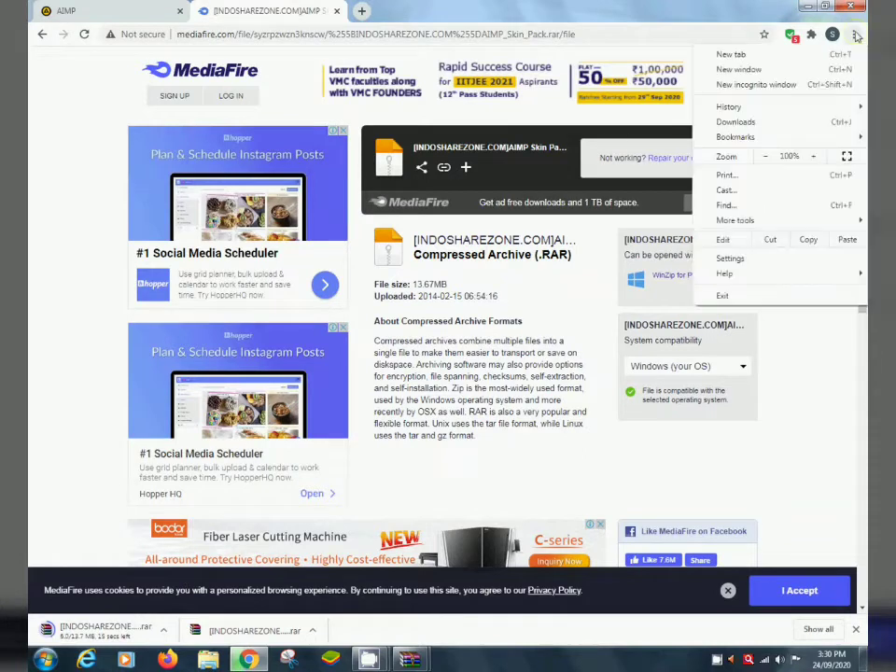
pyautogui.click(755, 123)
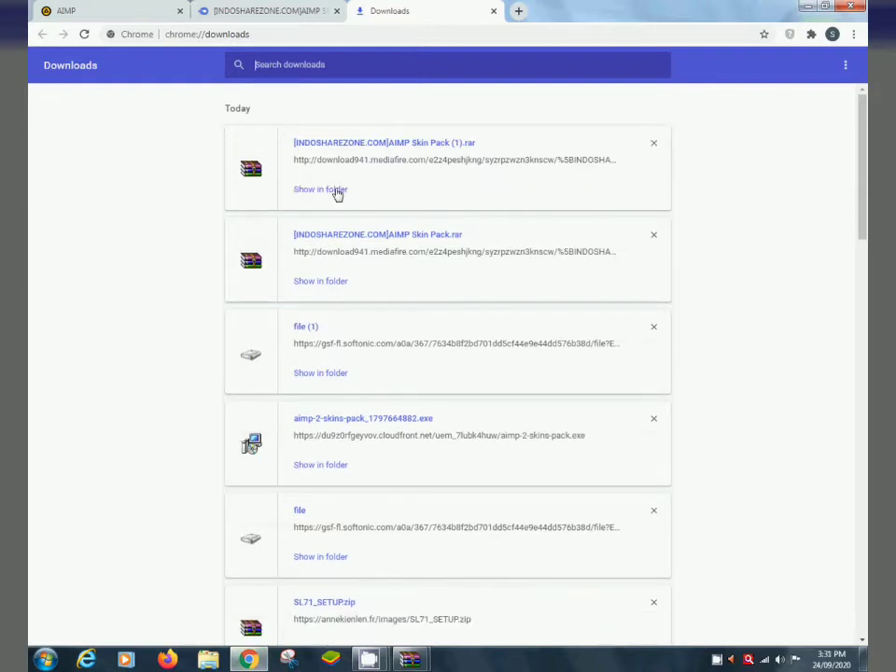
pyautogui.click(320, 190)
# Step: Open the AIMP Skin Pack (1).rar archive in WinRAR, extract it to the default path under F:\Downloads, and close WinRAR
pyautogui.doubleClick(244, 100)
pyautogui.click(669, 128)
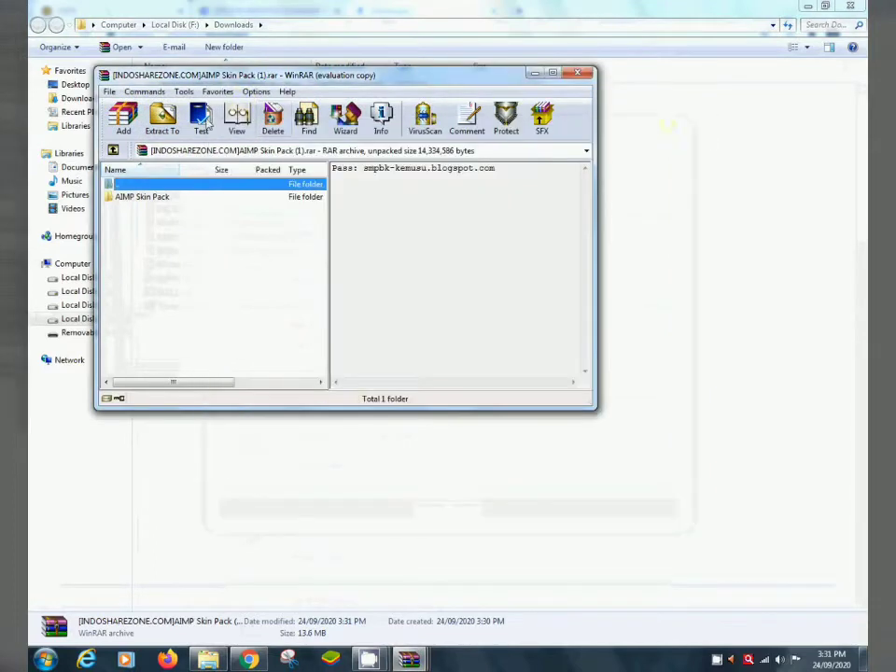
pyautogui.hotkey('alt', 'e')
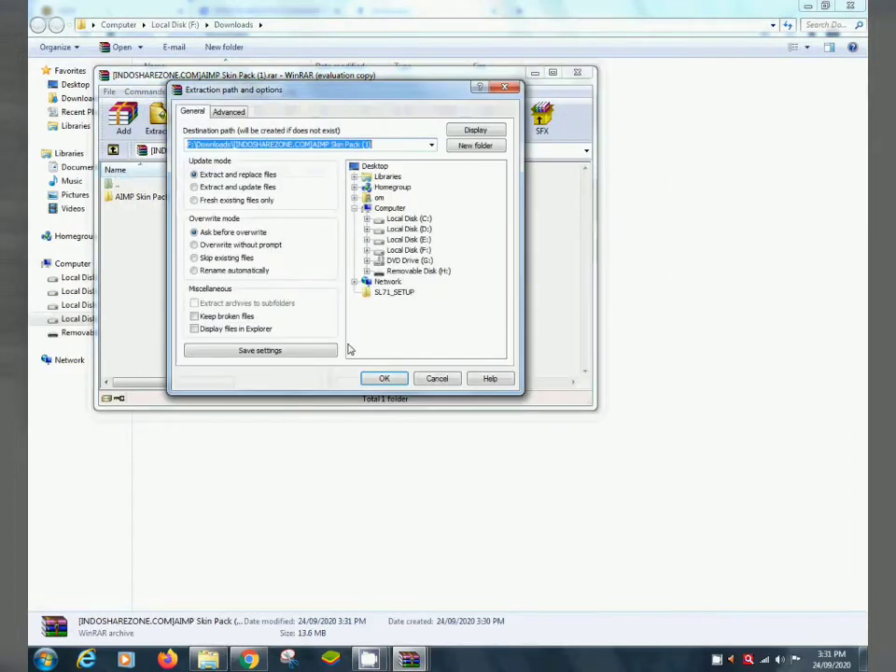
pyautogui.click(384, 379)
pyautogui.click(580, 74)
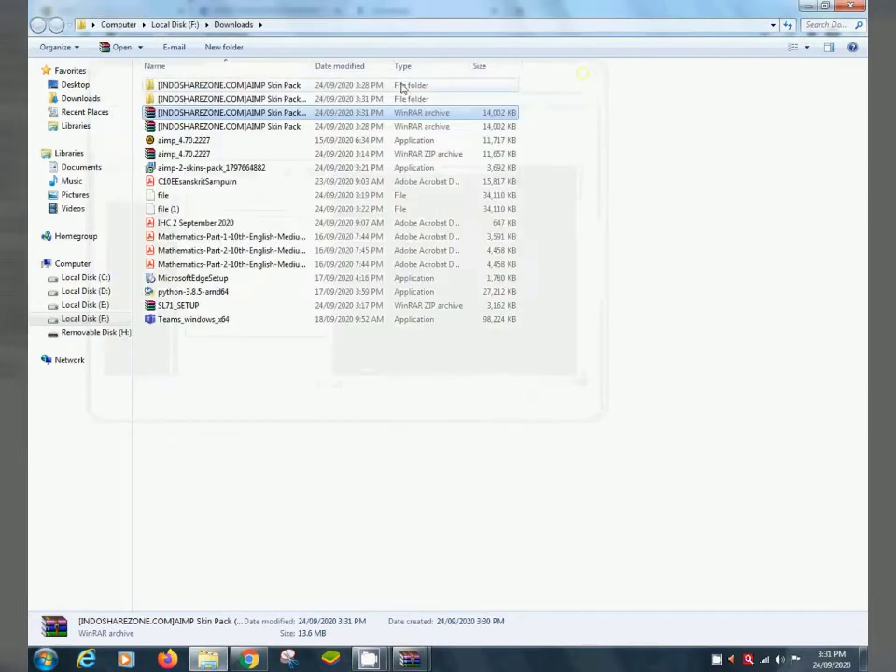
# Step: Copy all files inside the AIMP Skin Pack subfolder of the extracted [INDOSHAREZONE.COM]AIMP Skin Pack folder
pyautogui.doubleClick(264, 86)
pyautogui.doubleClick(163, 88)
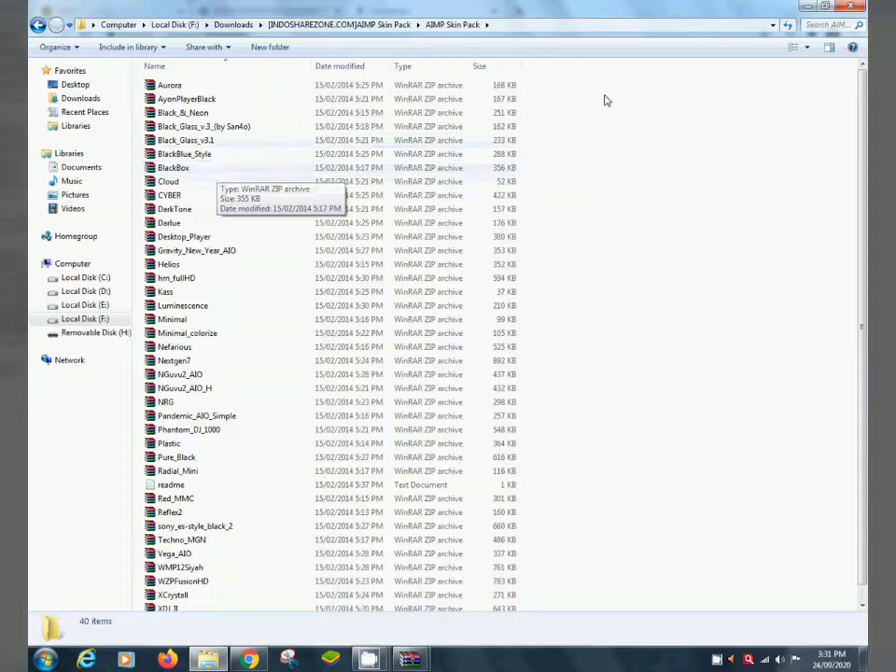
pyautogui.moveTo(627, 80); pyautogui.dragTo(481, 640)
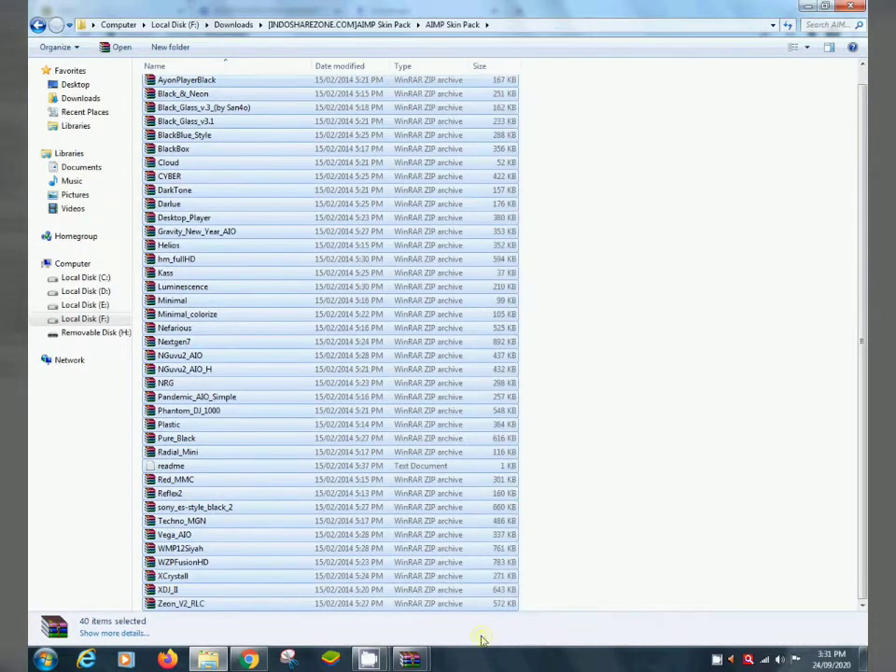
pyautogui.rightClick(361, 411)
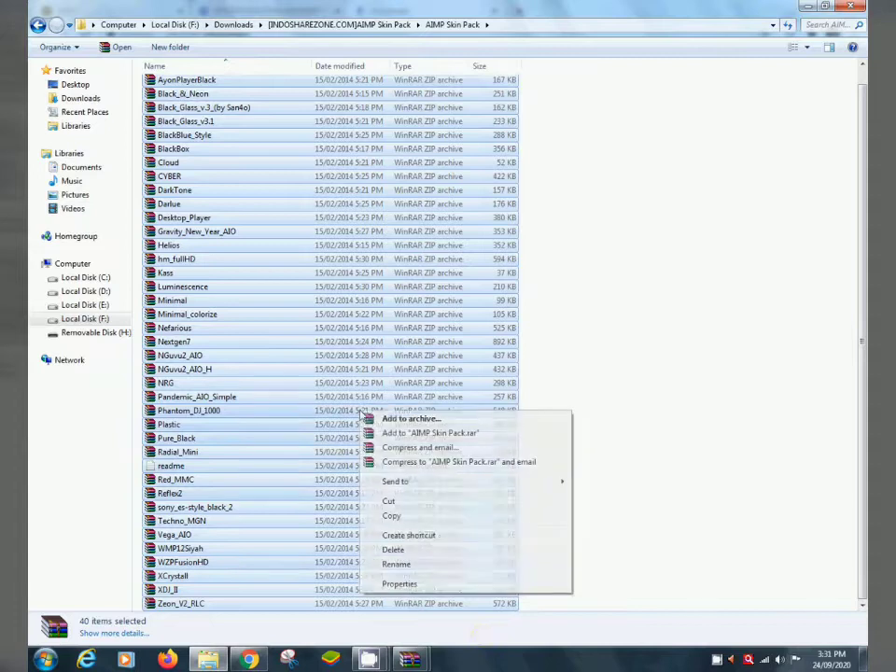
pyautogui.click(411, 519)
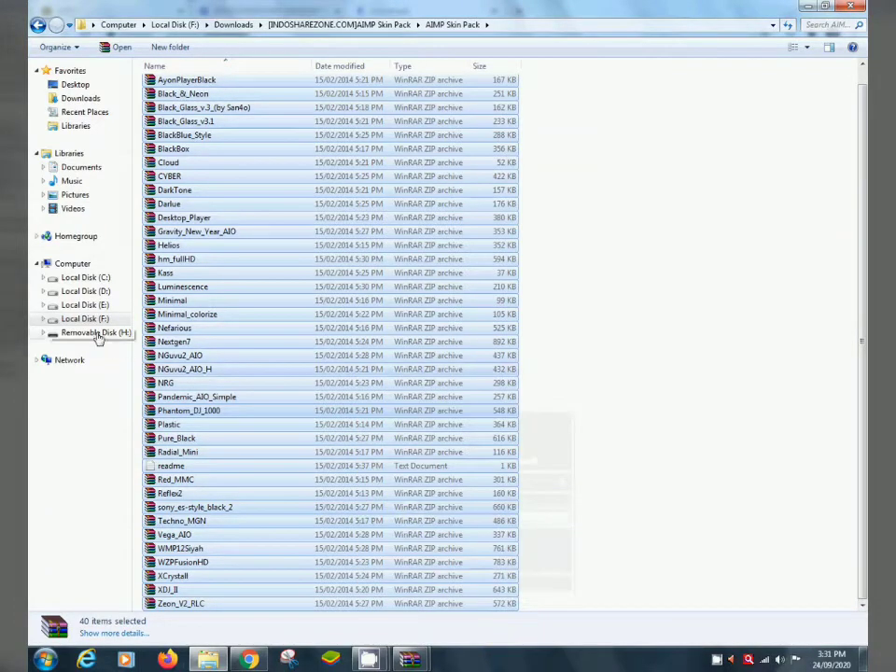
# Step: Paste the copied skin files into C:\Program Files (x86)\AIMP\Skins
pyautogui.click(89, 277)
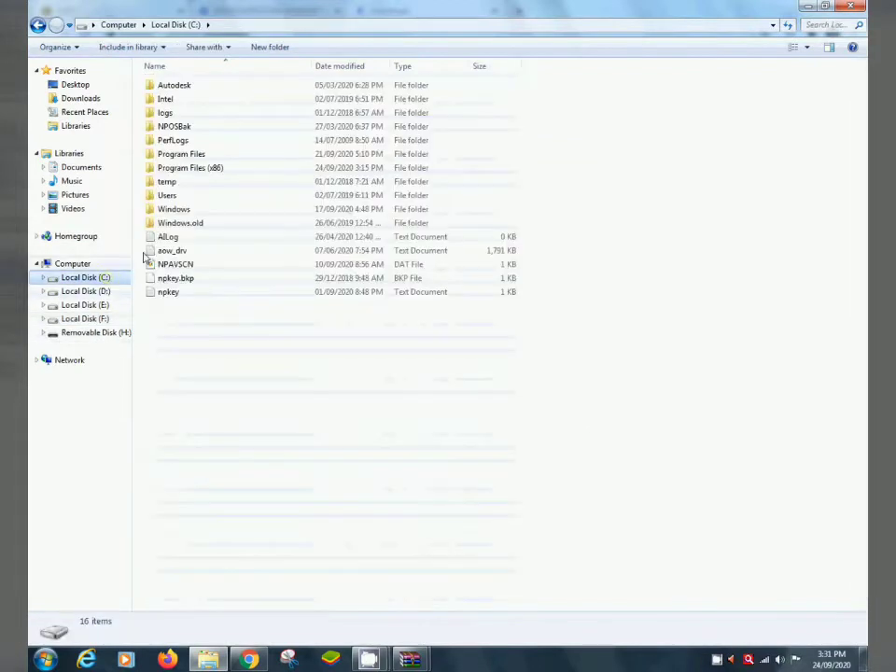
pyautogui.doubleClick(201, 173)
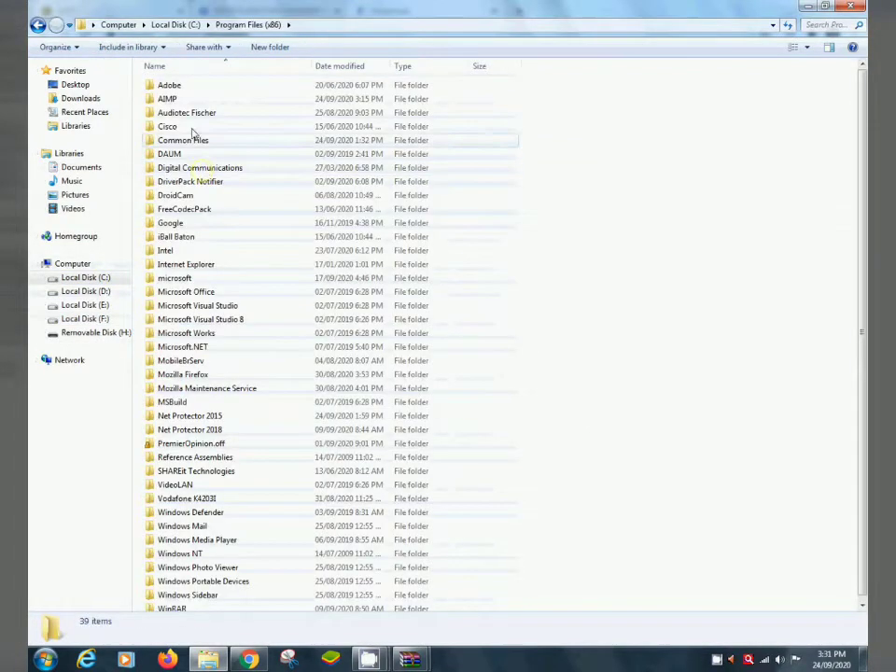
pyautogui.doubleClick(168, 99)
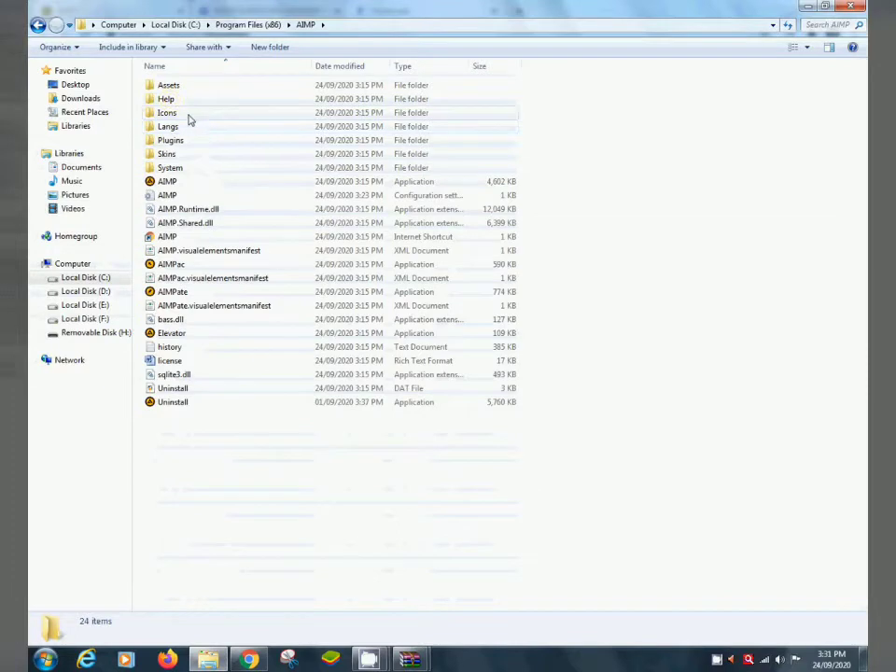
pyautogui.doubleClick(180, 154)
pyautogui.rightClick(186, 179)
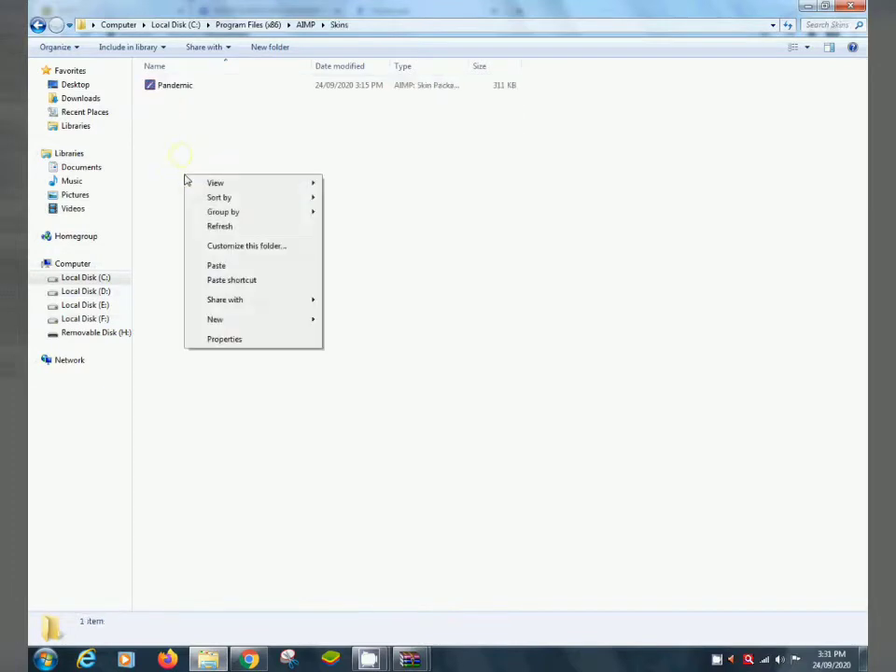
pyautogui.click(226, 270)
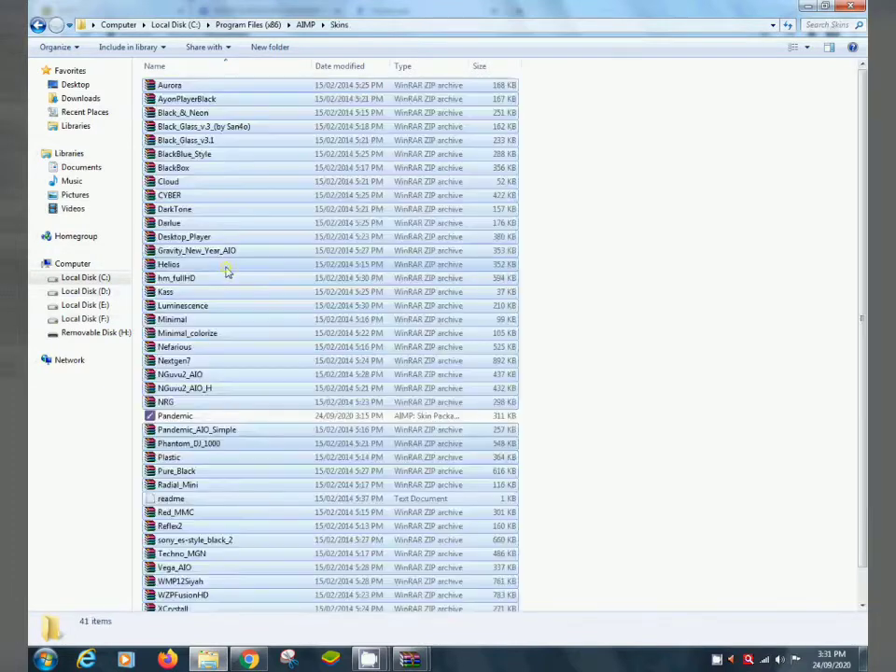
# Step: Try to extract all the pasted skin archives at once into the Skins folder, and extract the Aurora archive there individually
pyautogui.rightClick(226, 271)
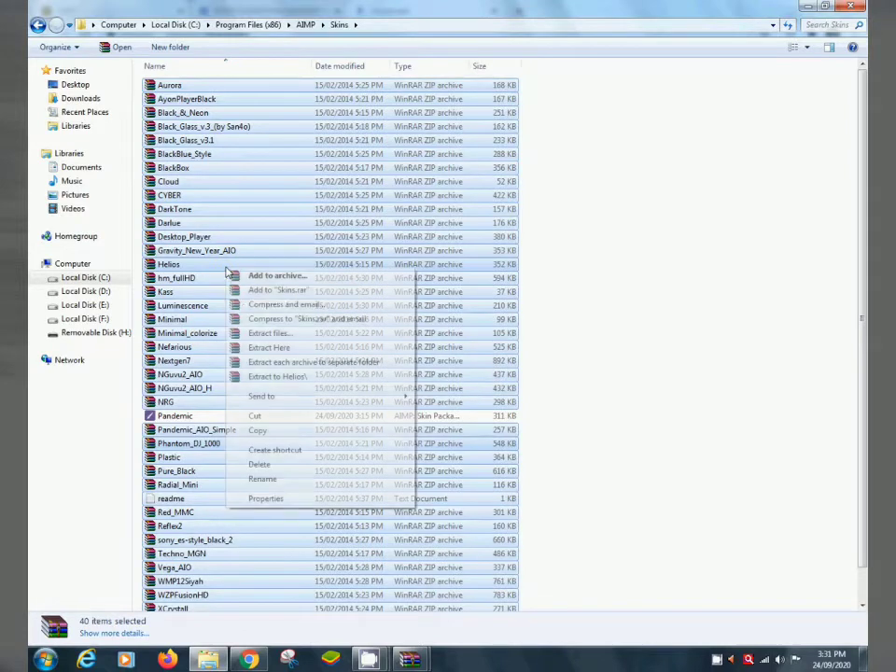
pyautogui.click(262, 349)
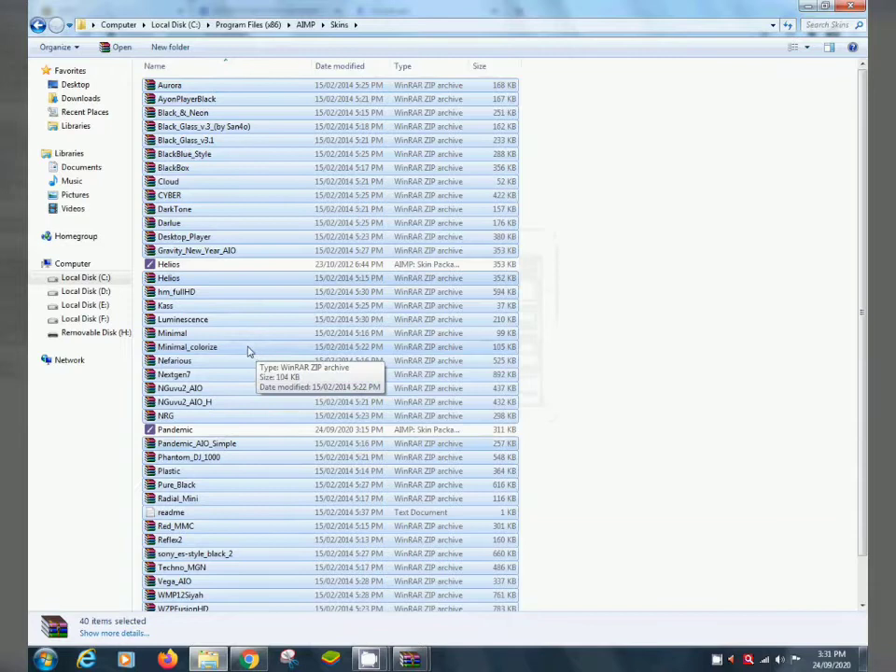
pyautogui.click(590, 240)
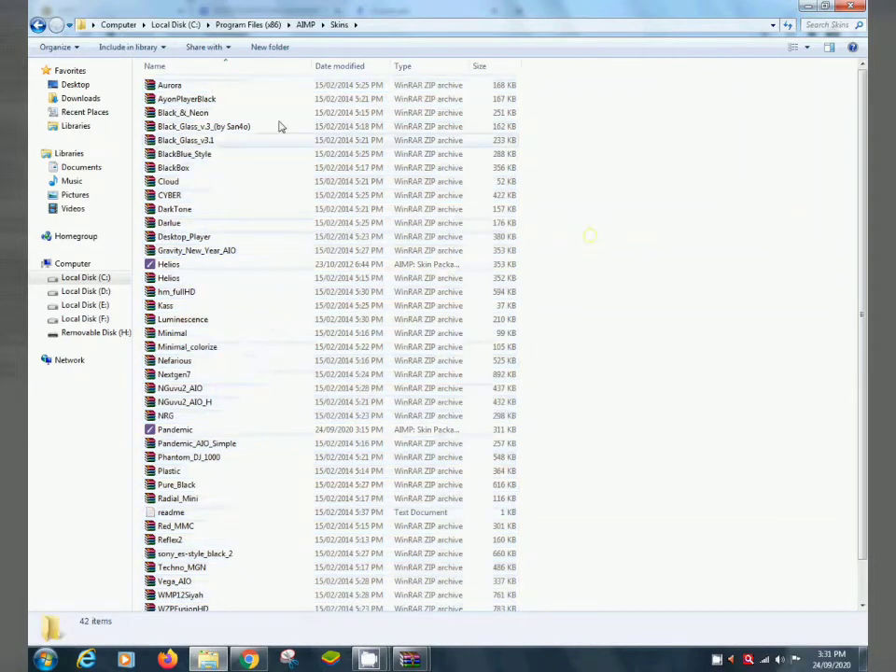
pyautogui.rightClick(176, 89)
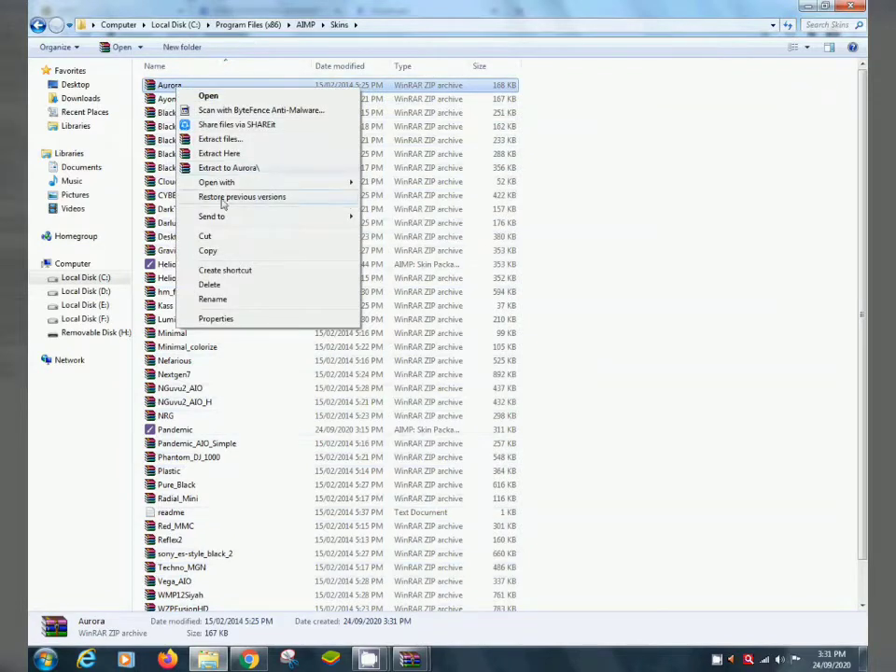
pyautogui.click(224, 155)
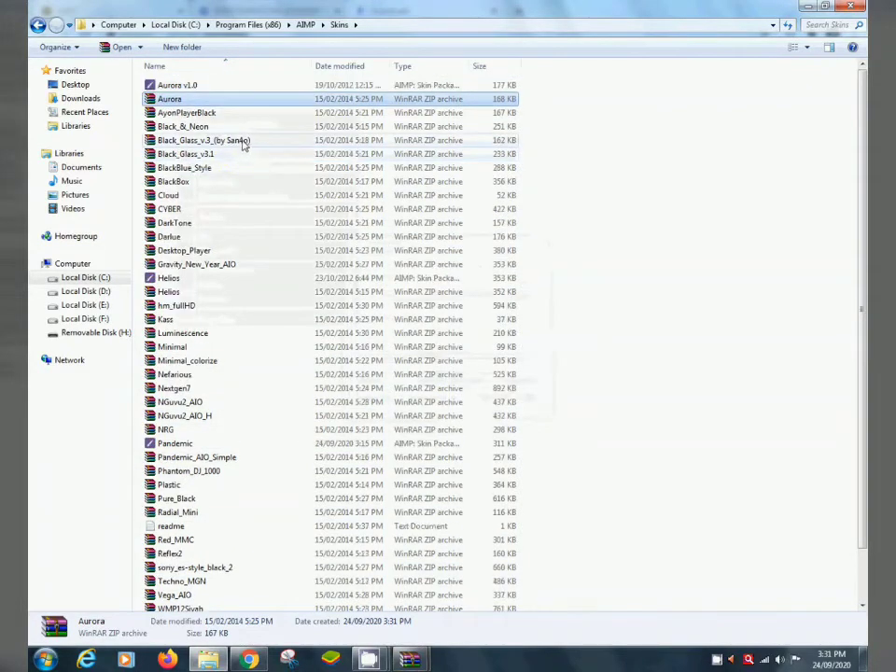
# Step: Select every skin archive except readme in the extracted AIMP Skin Pack folder and open them with the AIMP desktop shortcut to install them
pyautogui.scroll(-2, 226, 172)
pyautogui.scroll(2, 226, 172)
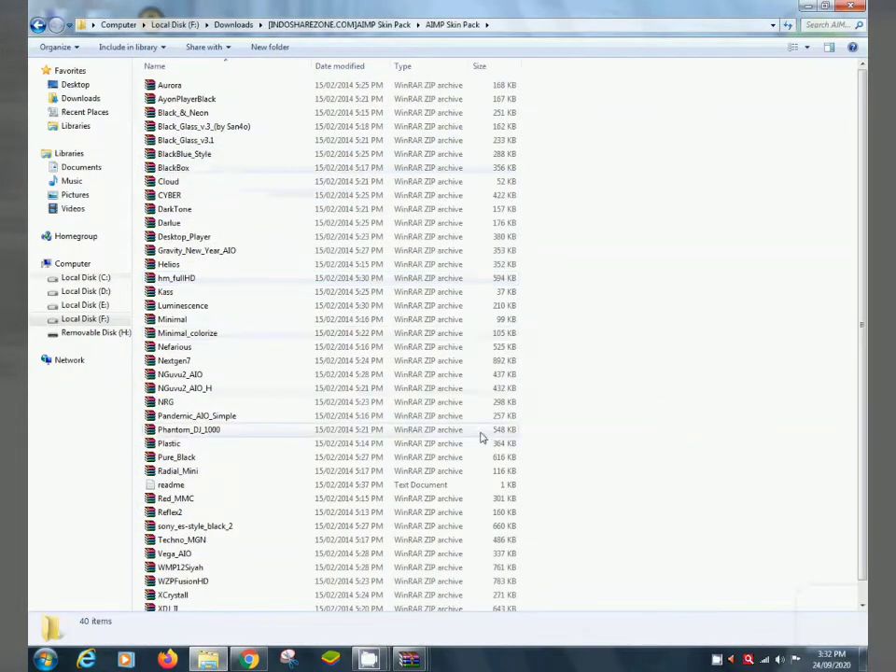
pyautogui.moveTo(623, 85); pyautogui.dragTo(439, 623)
pyautogui.keyDown('ctrl'); pyautogui.click(192, 464); pyautogui.keyUp('ctrl')
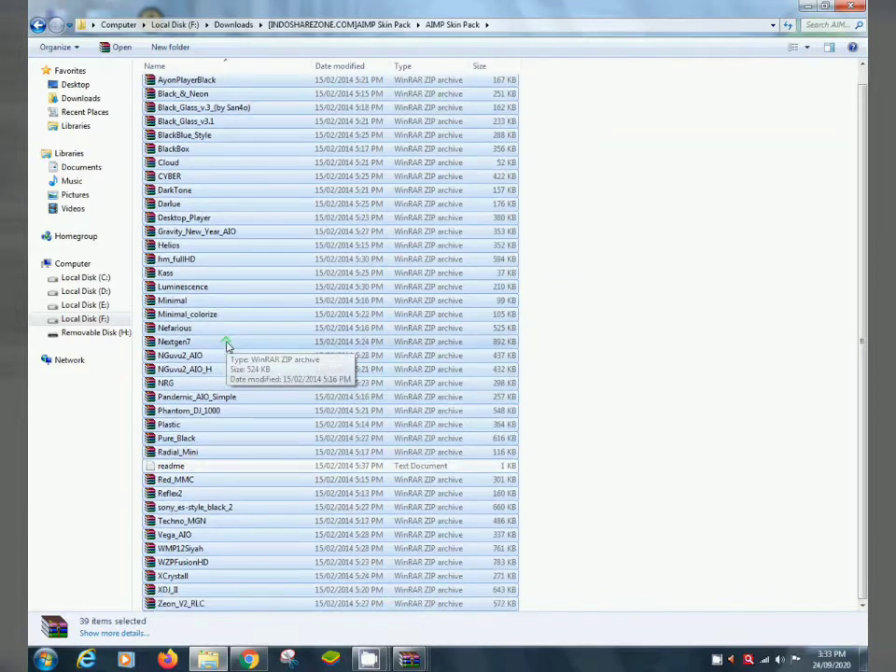
pyautogui.rightClick(231, 304)
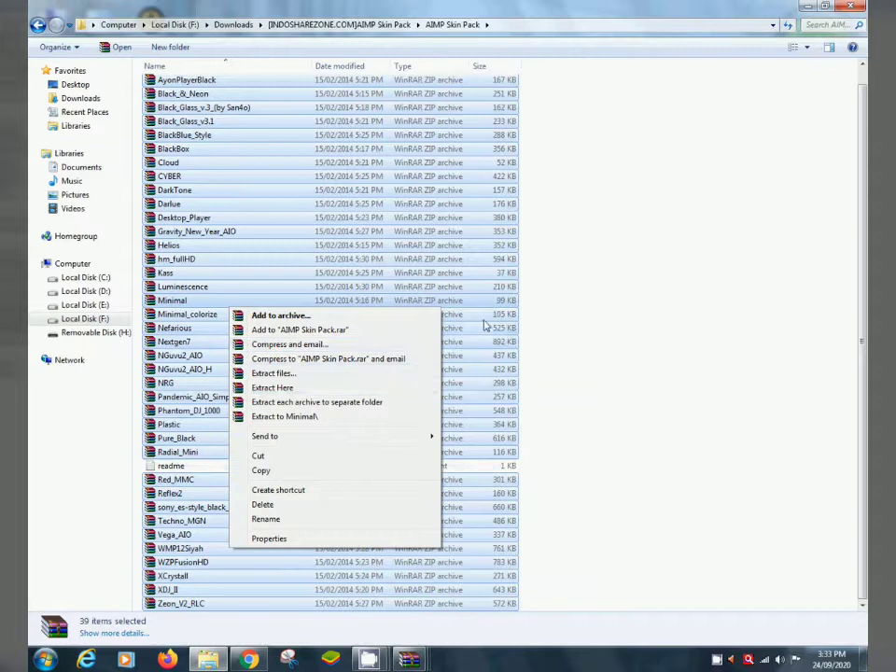
pyautogui.click(524, 325)
pyautogui.moveTo(357, 366); pyautogui.dragTo(152, 94)
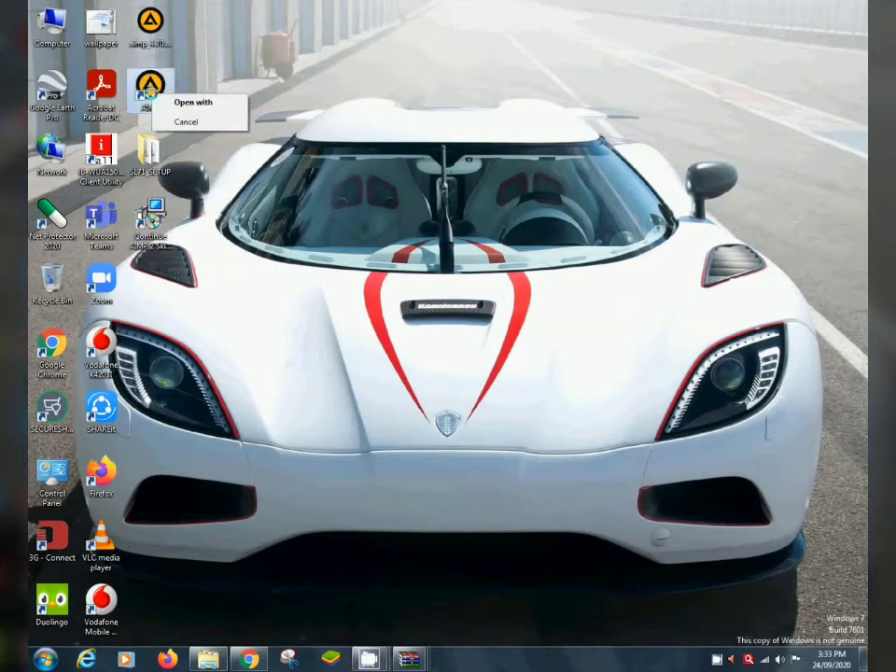
pyautogui.click(191, 103)
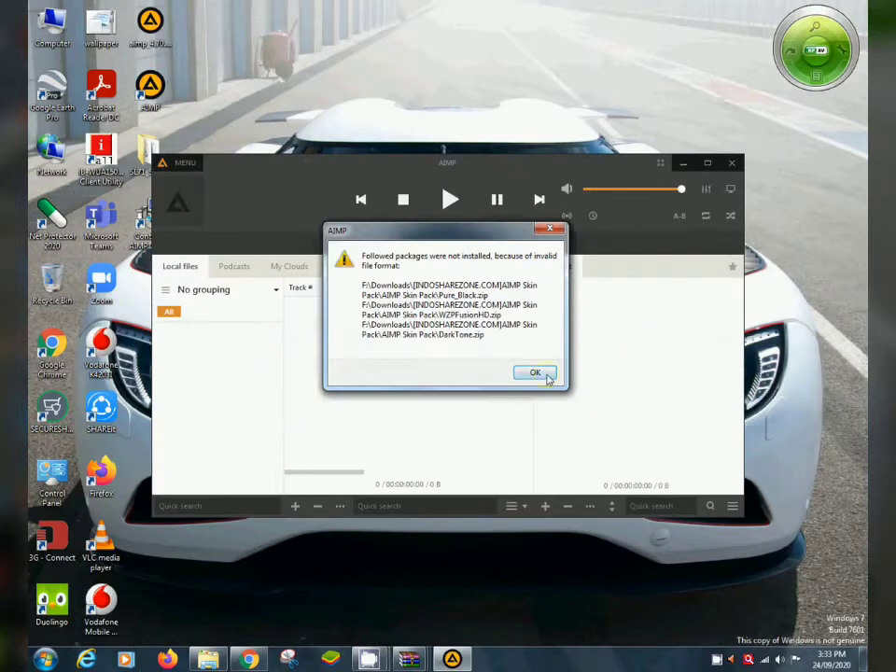
pyautogui.click(547, 375)
# Step: Browse the installed skins in the AIMP options and apply the Nguvu² (All-In-One) skin
pyautogui.scroll(-3, 555, 369)
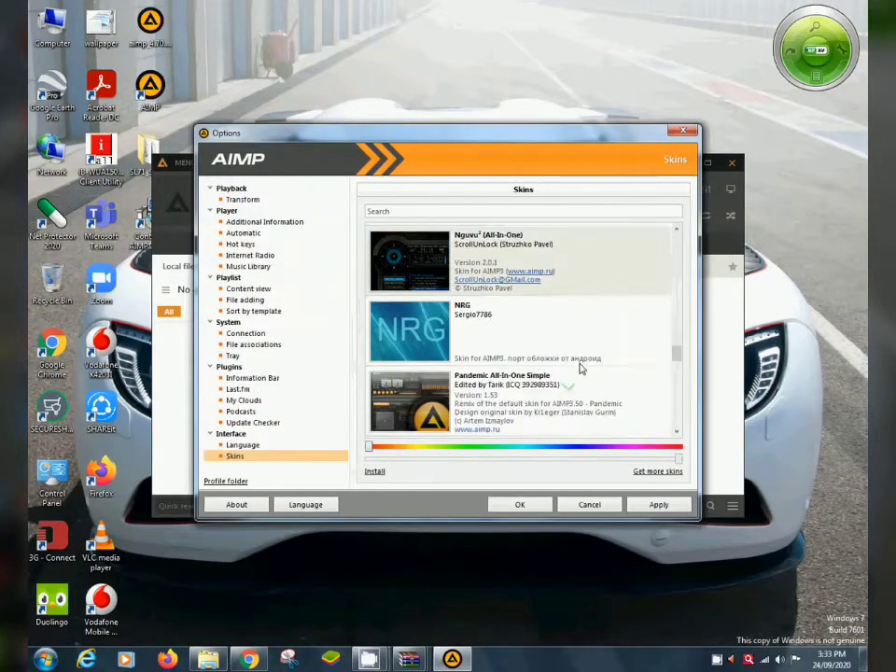
pyautogui.scroll(5, 578, 369)
pyautogui.scroll(10, 438, 371)
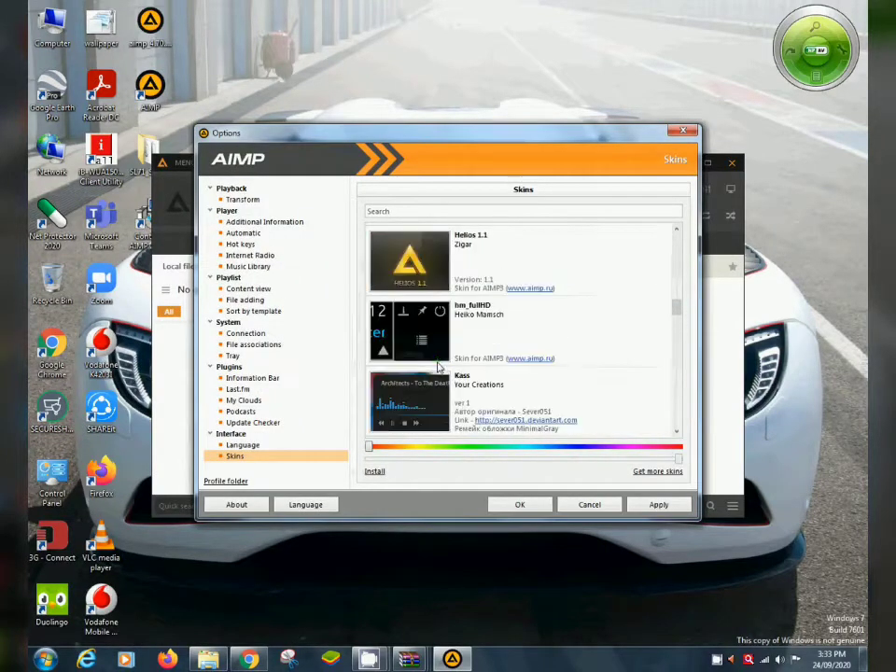
pyautogui.scroll(3, 438, 355)
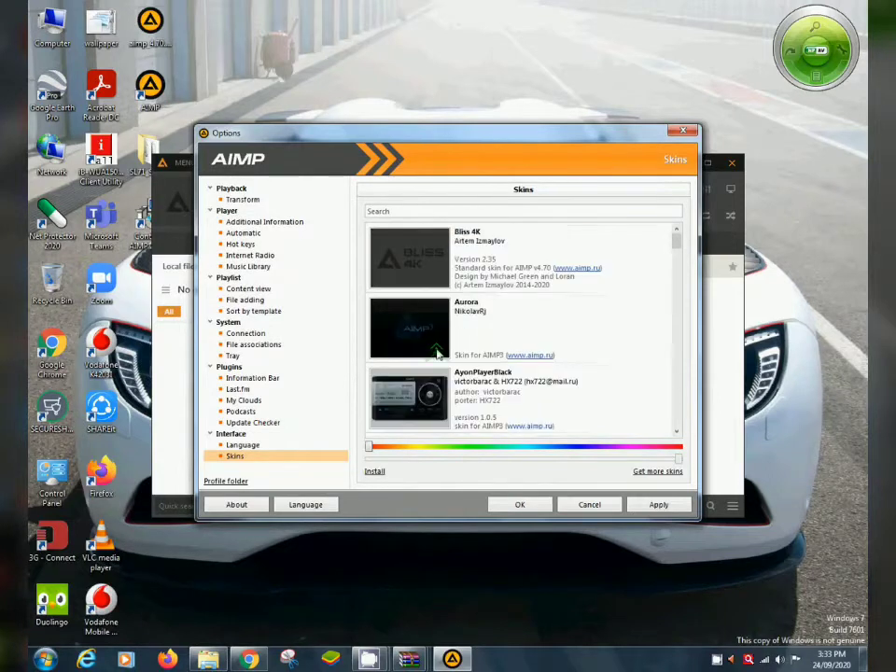
pyautogui.scroll(-3, 437, 331)
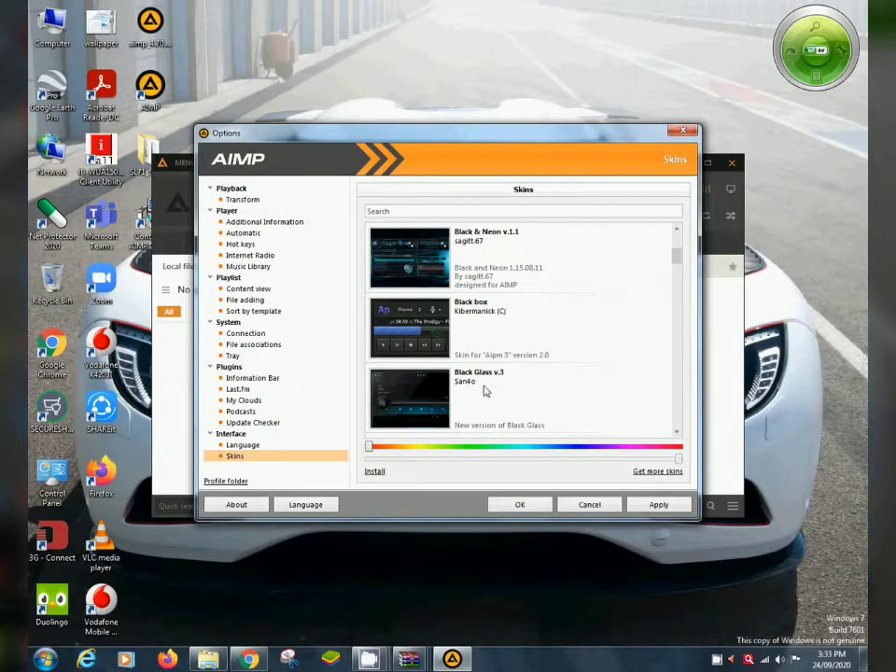
pyautogui.click(547, 505)
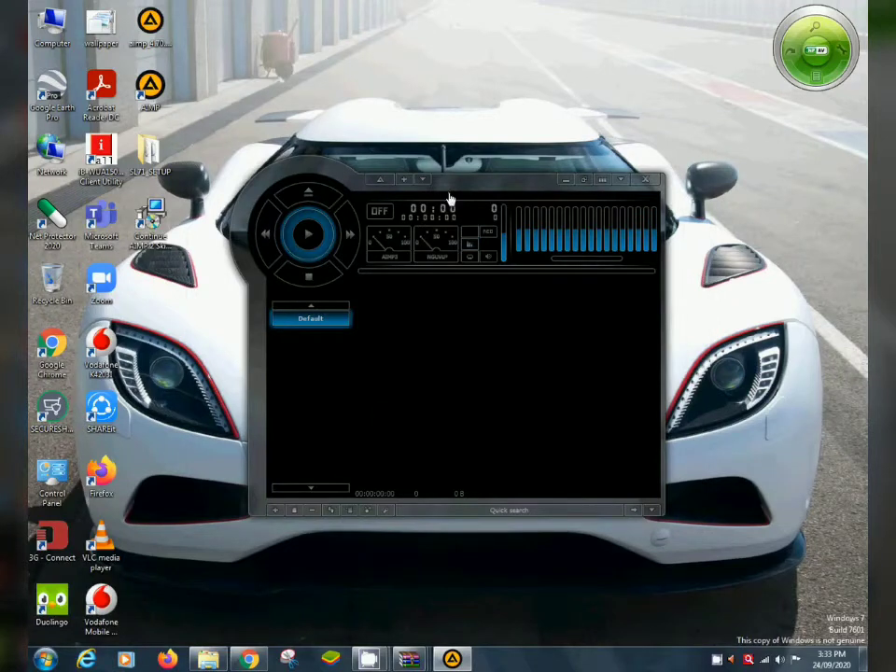
# Step: Switch the player skin to Minimal.acs2, followed by Red_MMC.acs2
pyautogui.rightClick(365, 276)
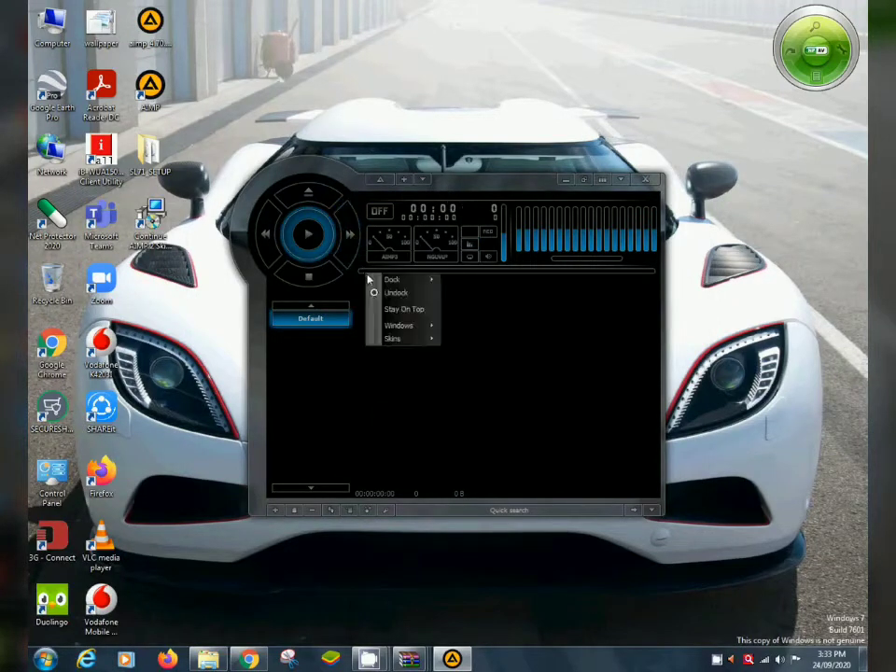
pyautogui.moveTo(404, 340)
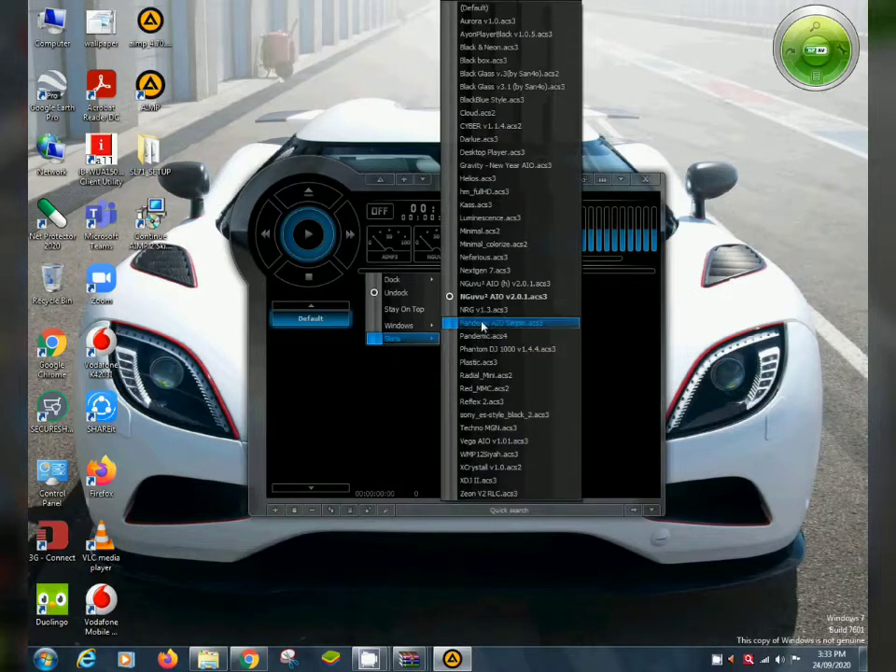
pyautogui.click(487, 244)
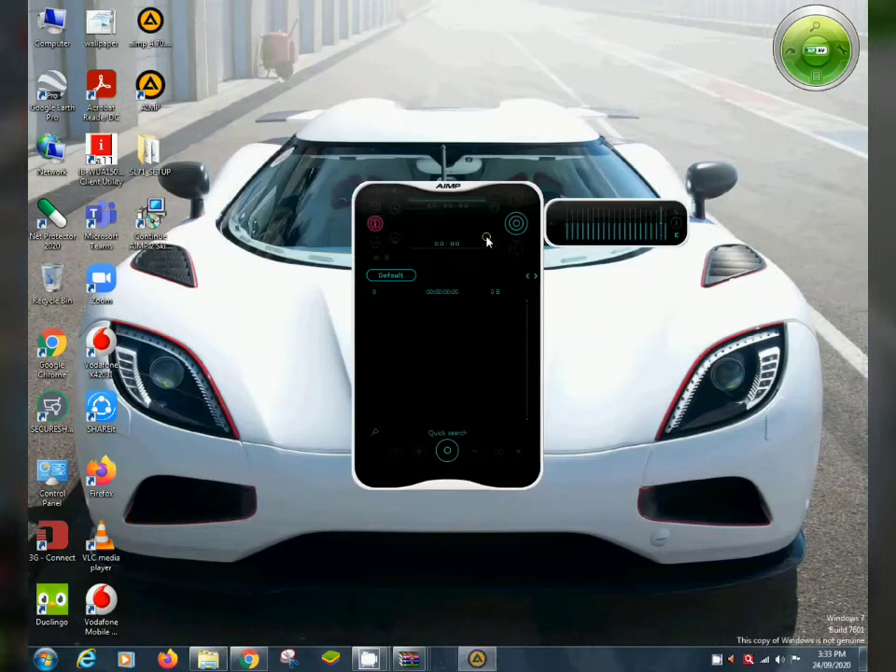
pyautogui.rightClick(445, 325)
pyautogui.rightClick(408, 236)
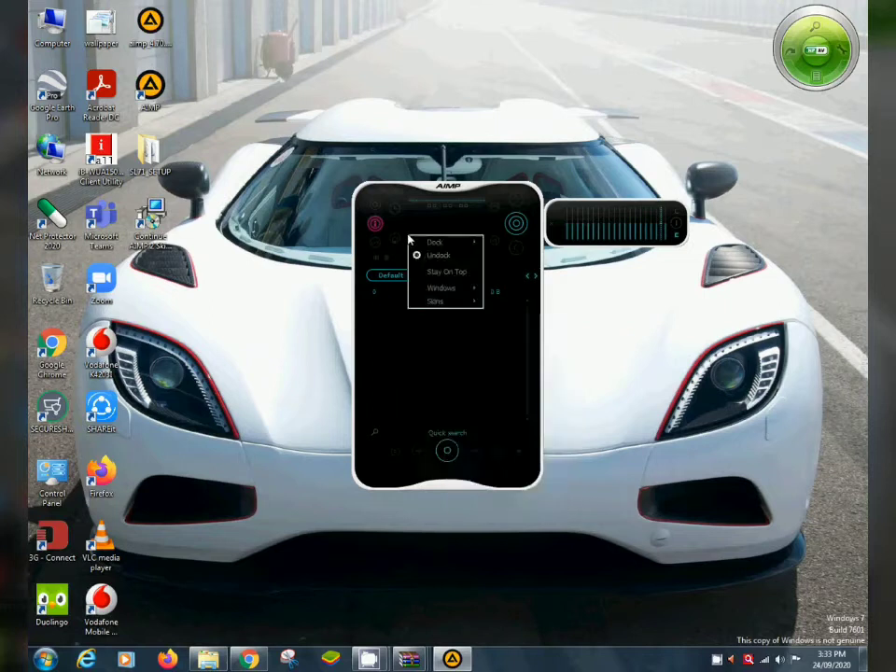
pyautogui.moveTo(435, 302)
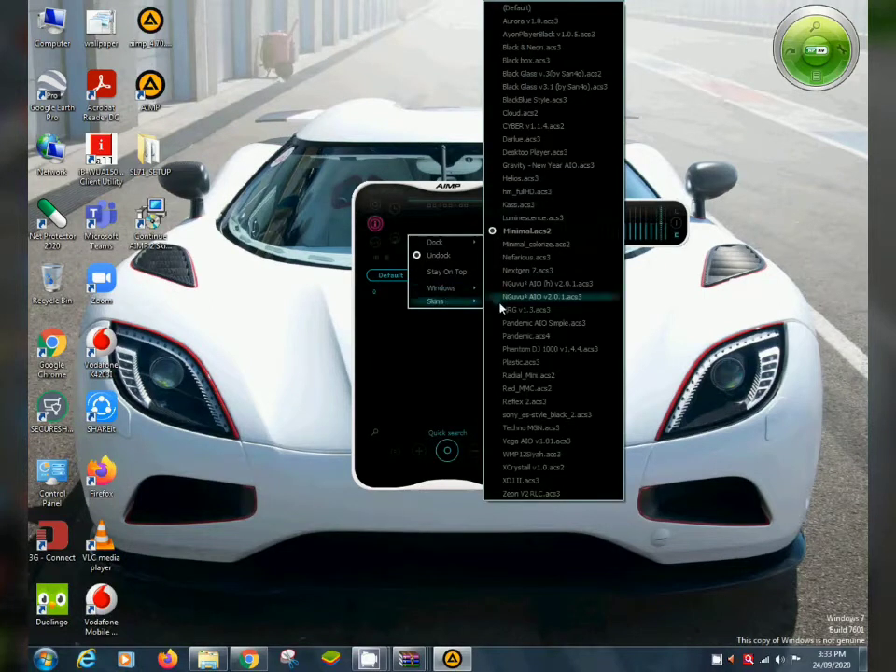
pyautogui.click(528, 388)
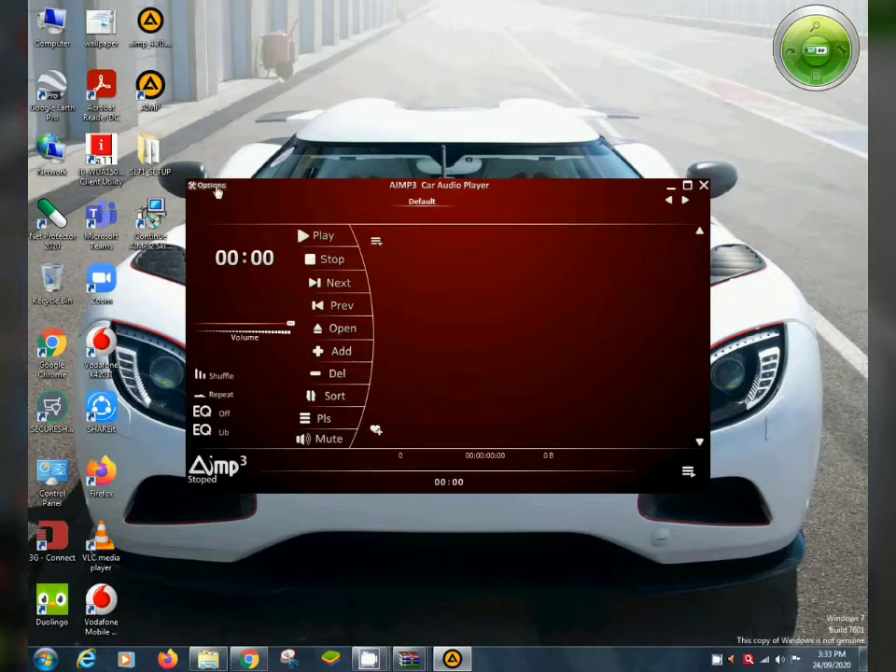
# Step: Apply the Reflex 2 skin from the Skins page of the player options
pyautogui.click(212, 186)
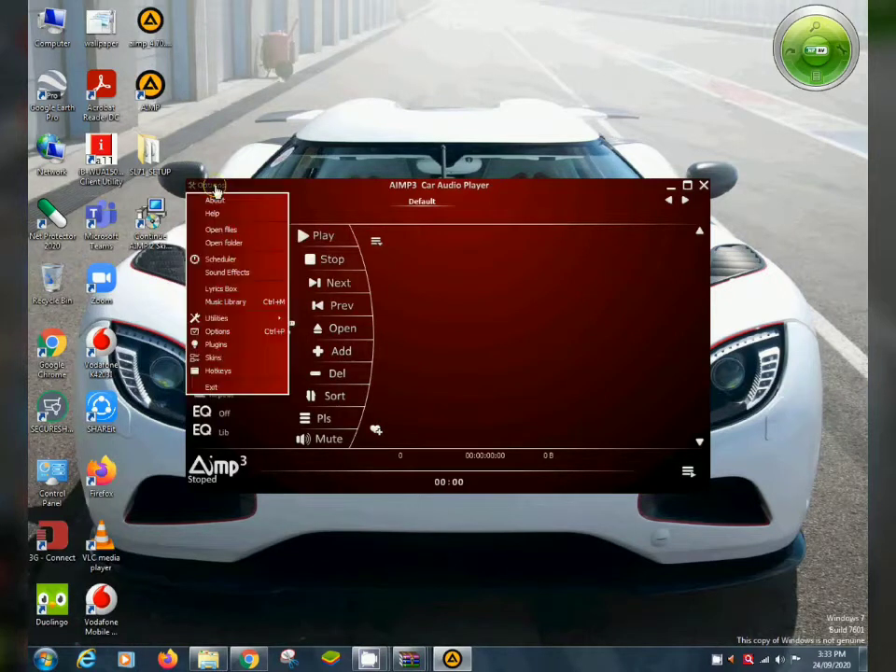
pyautogui.click(238, 346)
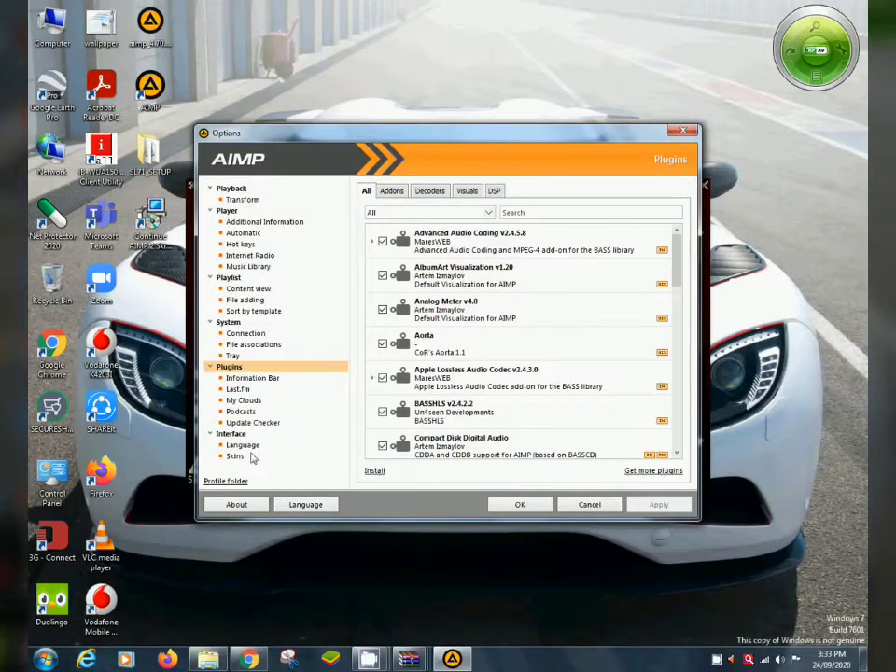
pyautogui.click(240, 455)
pyautogui.click(431, 413)
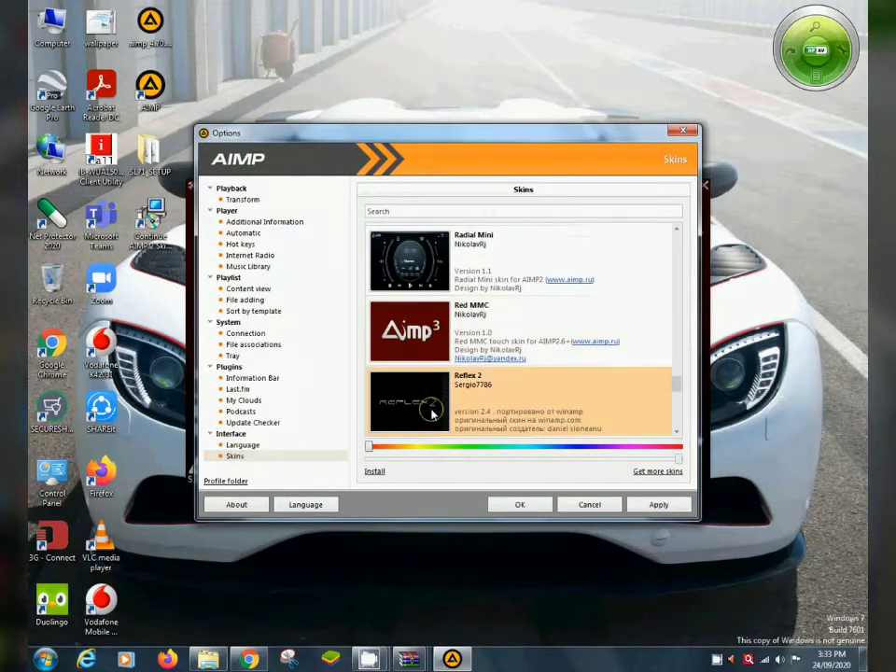
pyautogui.click(537, 504)
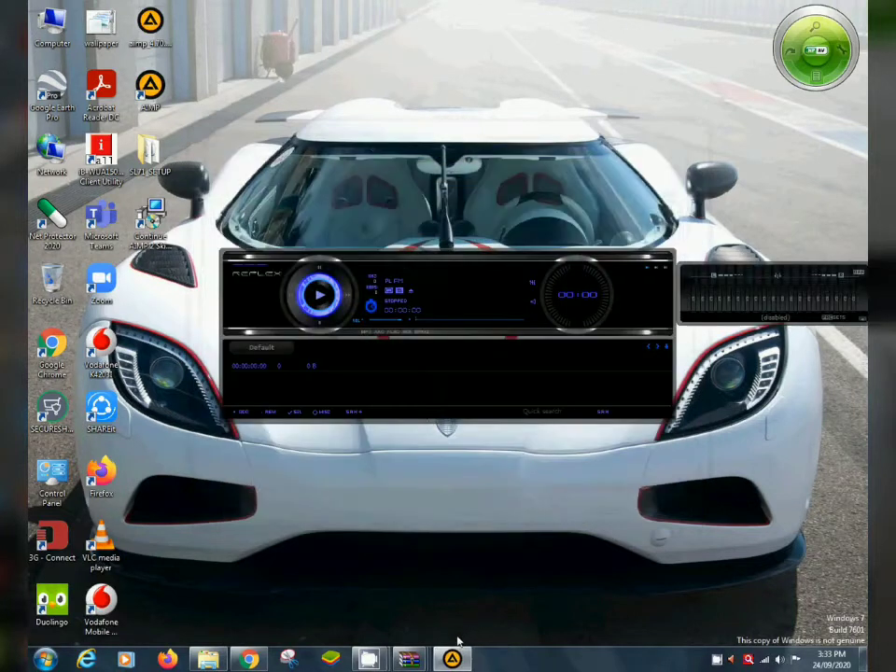
# Step: Switch the player skin to Minimal_colorize.acs2, followed by Black Glass v3.1 (by San4o).acs3
pyautogui.rightClick(468, 289)
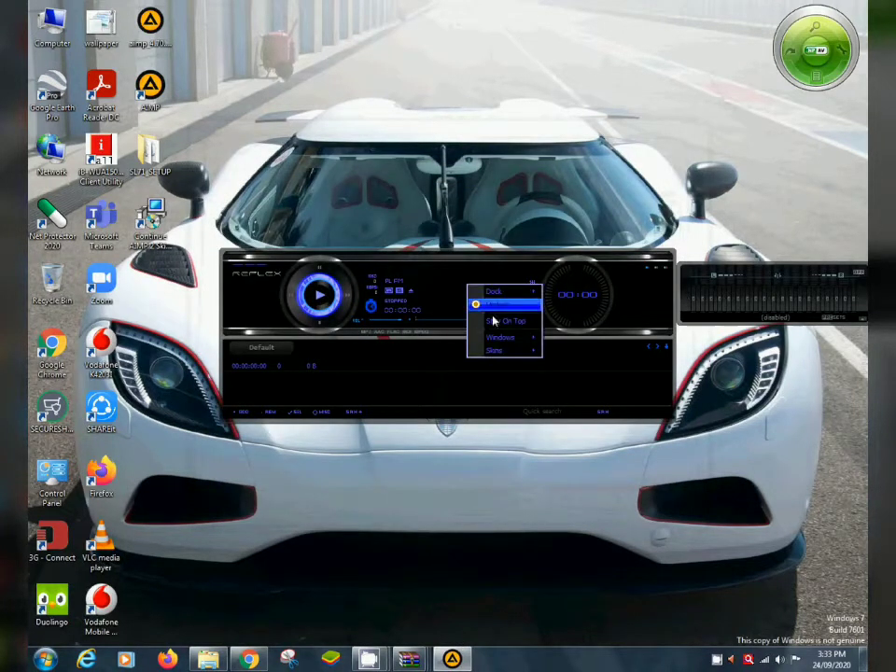
pyautogui.moveTo(510, 350)
pyautogui.click(594, 244)
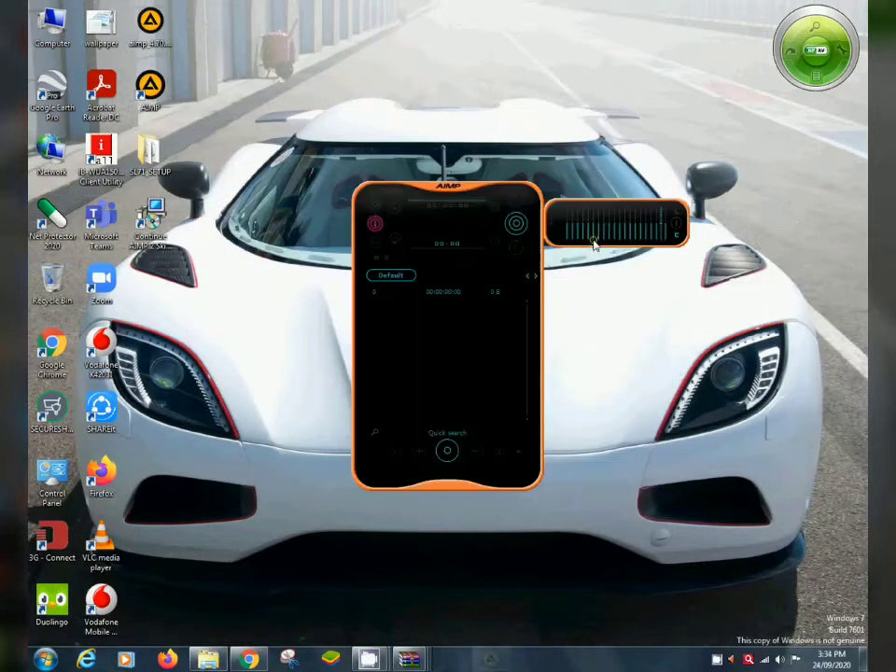
pyautogui.rightClick(470, 339)
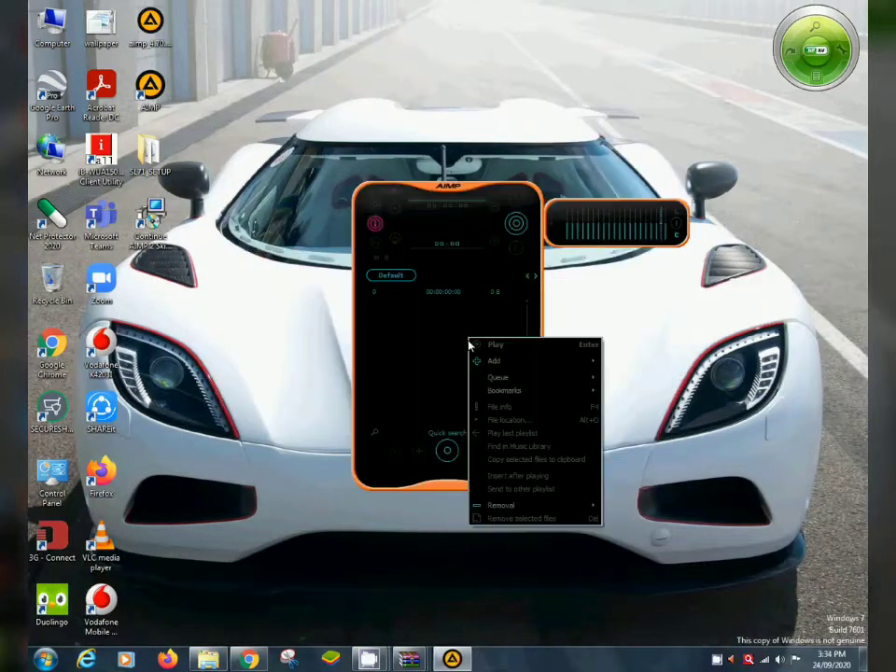
pyautogui.rightClick(412, 225)
pyautogui.moveTo(439, 290)
pyautogui.click(536, 100)
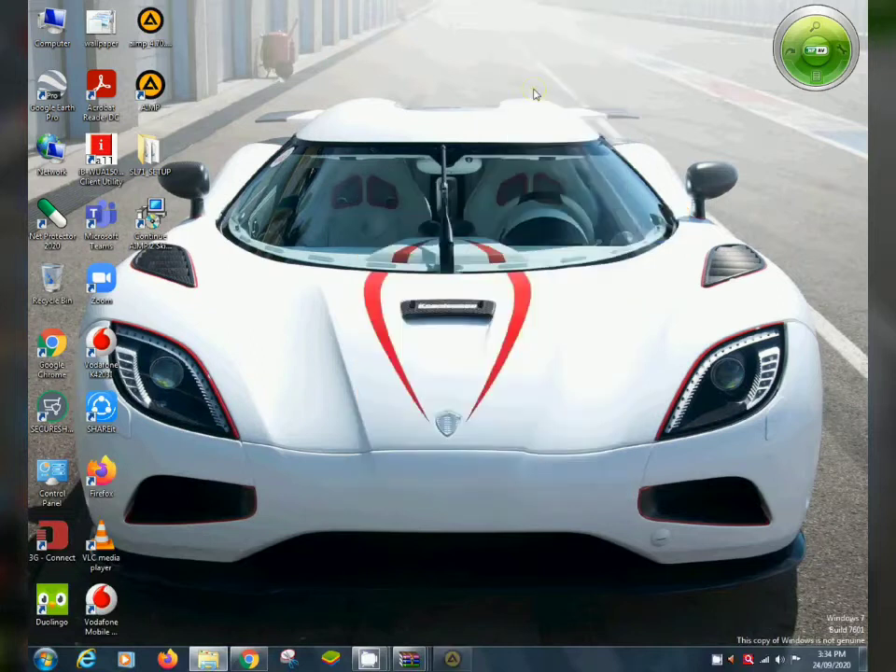
# Step: Switch the player skin to CYBER v1.1.4.acs2, followed by Techno MGN.acs3
pyautogui.rightClick(408, 271)
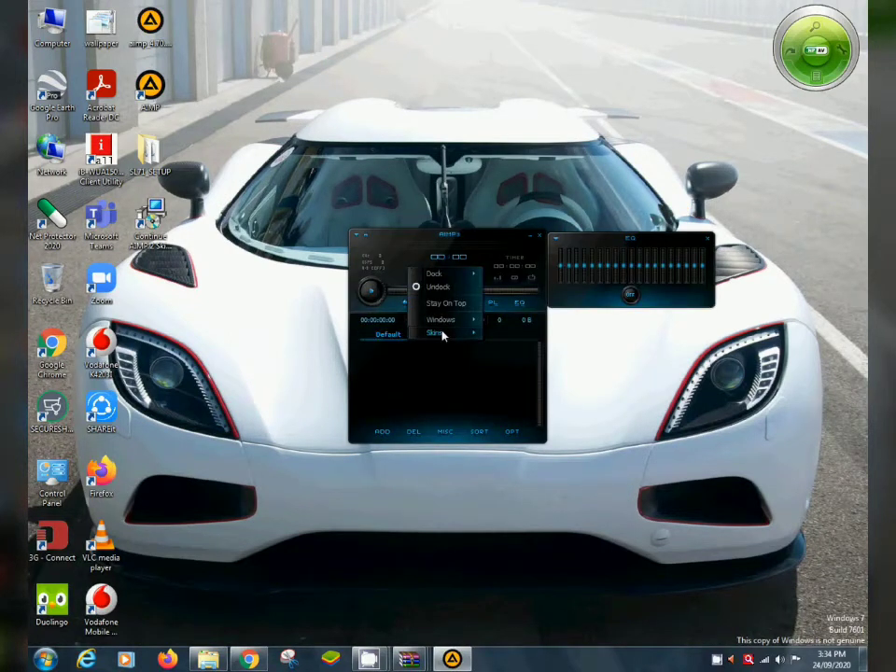
pyautogui.moveTo(443, 336)
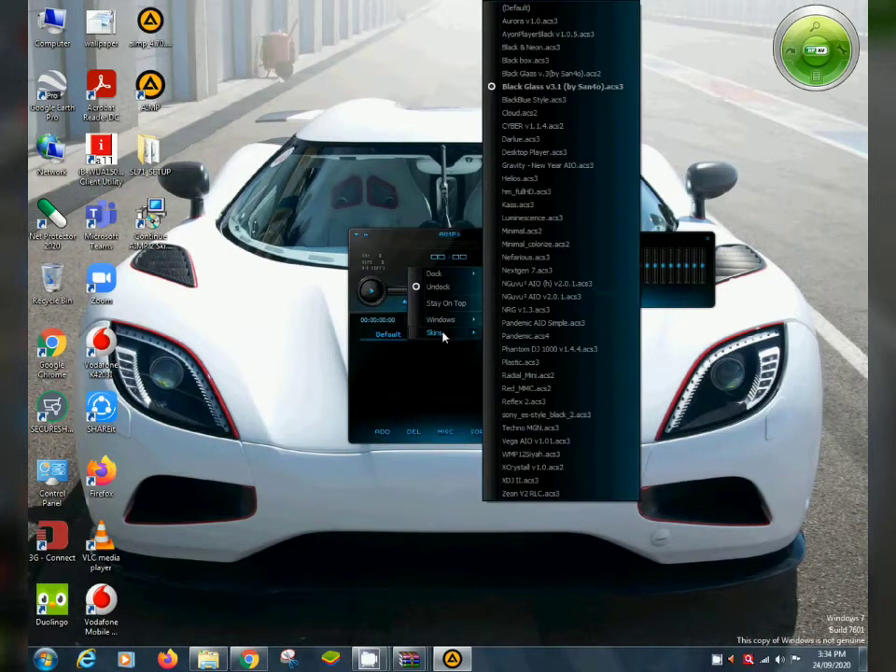
pyautogui.click(536, 140)
pyautogui.rightClick(457, 376)
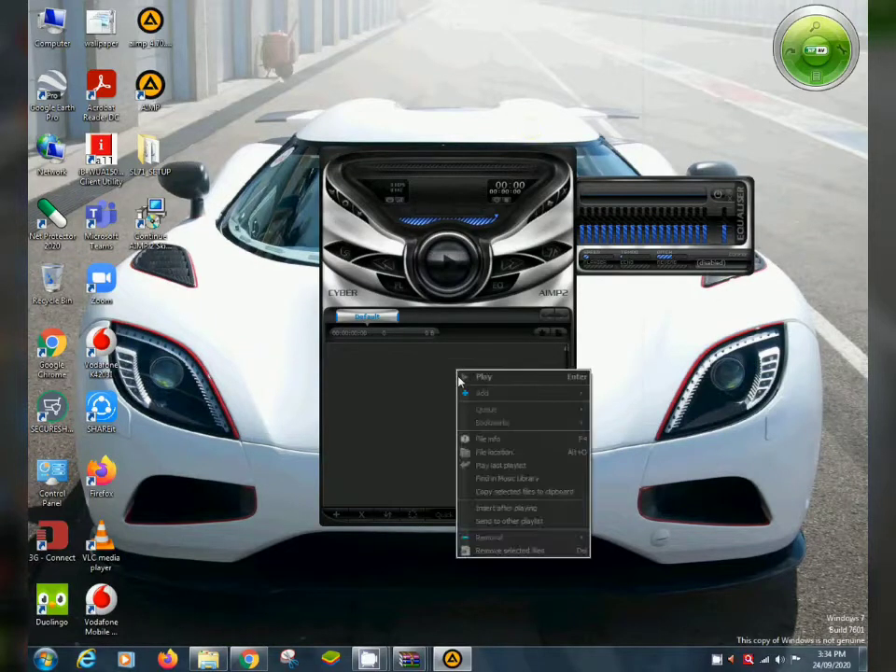
pyautogui.click(449, 182)
pyautogui.rightClick(427, 207)
pyautogui.moveTo(455, 268)
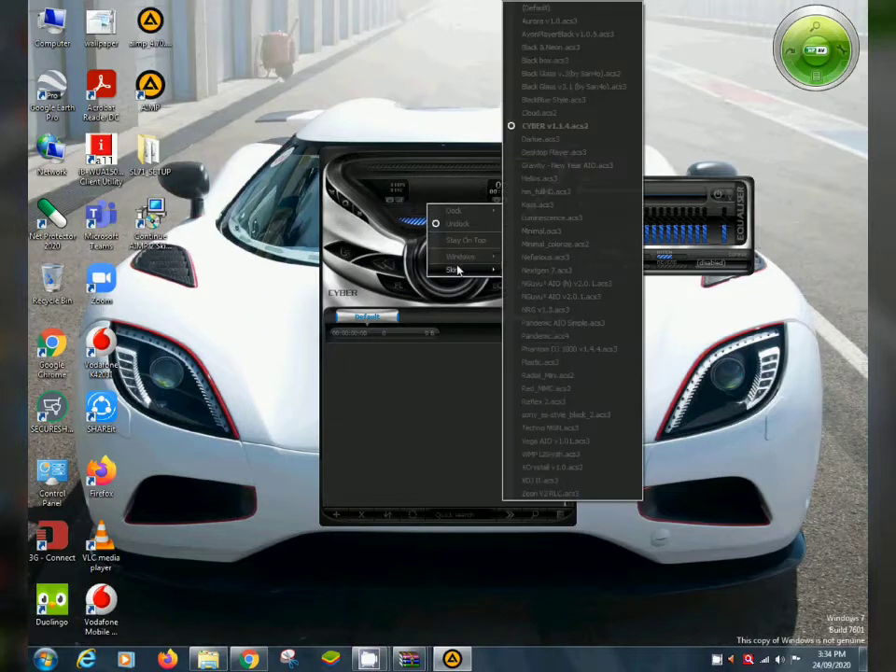
pyautogui.click(570, 427)
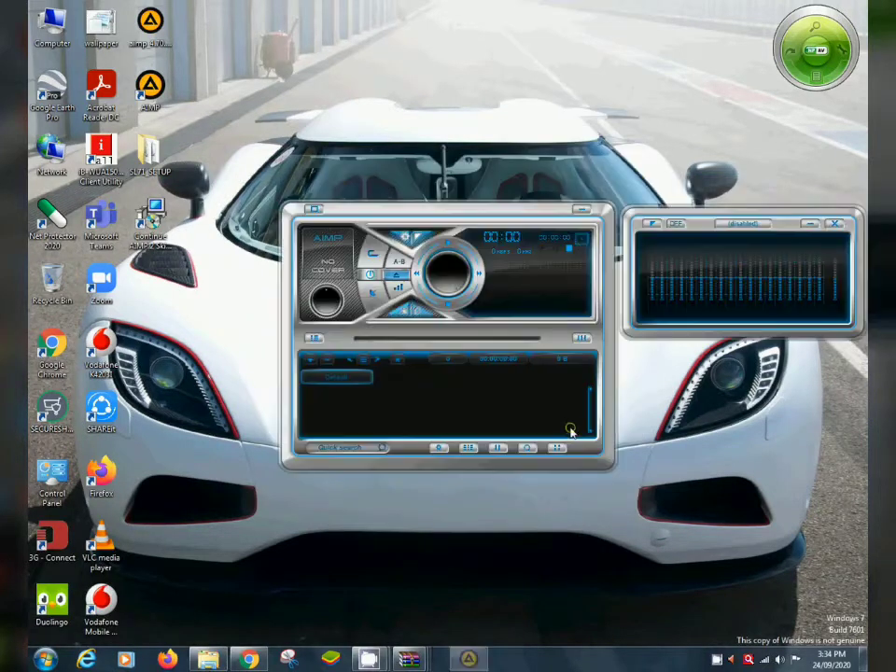
# Step: Switch the player skin to NGuvu² AIO (h) v2.0.1.acs3, followed by Nextgen 7.acs3
pyautogui.rightClick(511, 288)
pyautogui.moveTo(538, 353)
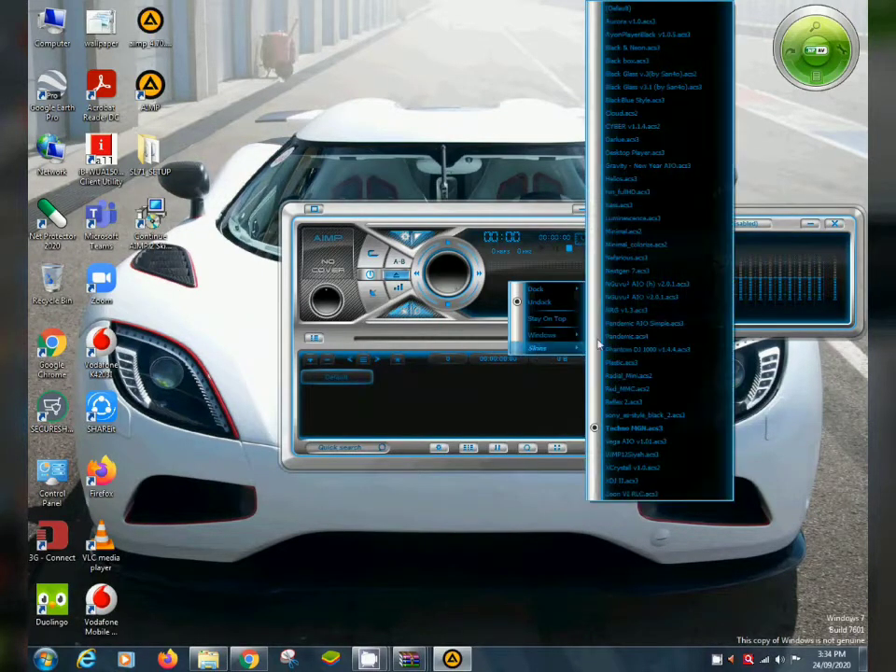
pyautogui.click(646, 285)
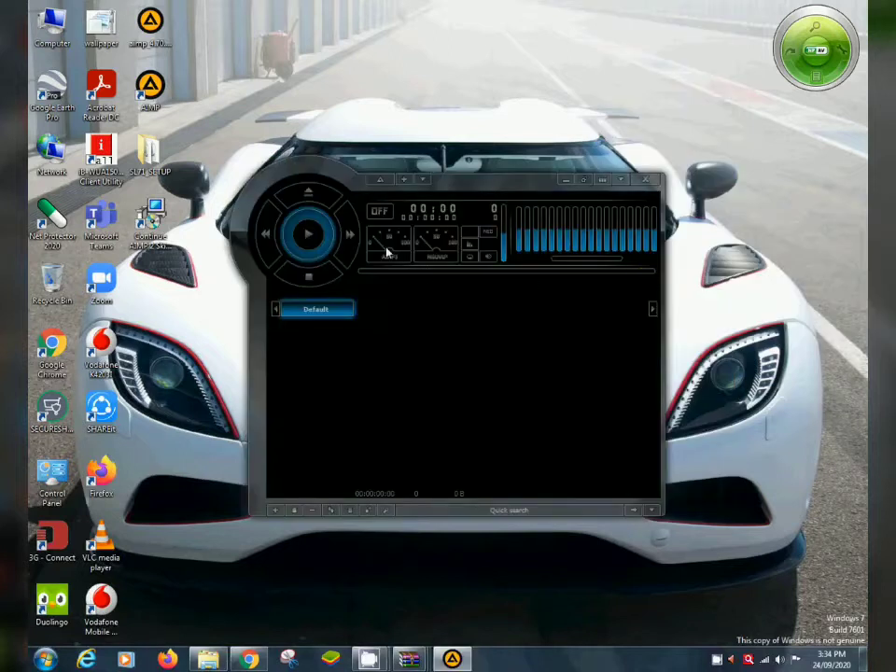
pyautogui.rightClick(349, 185)
pyautogui.moveTo(373, 248)
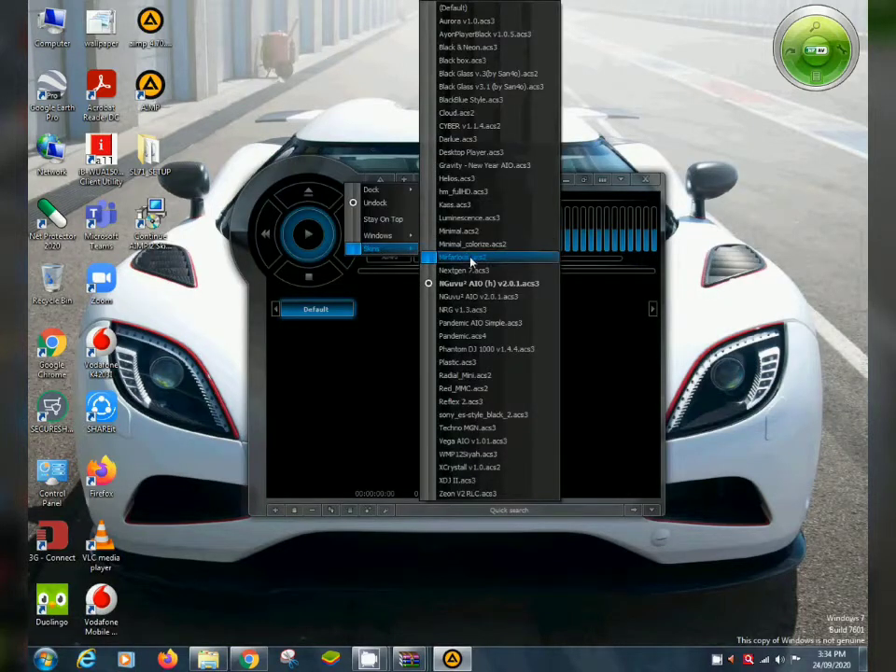
pyautogui.click(472, 259)
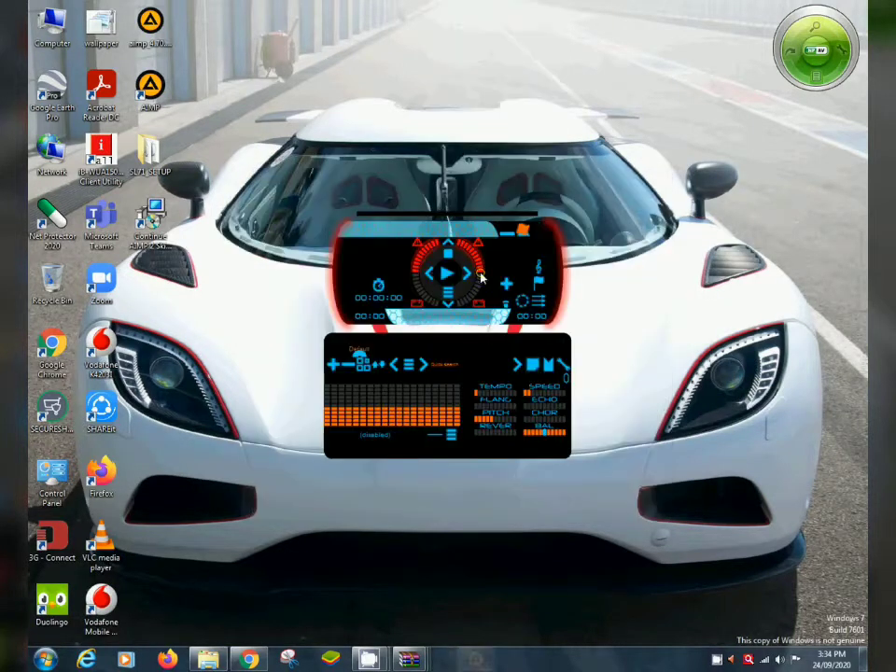
# Step: Switch the player skin to Black box.acs3
pyautogui.rightClick(380, 261)
pyautogui.moveTo(437, 311)
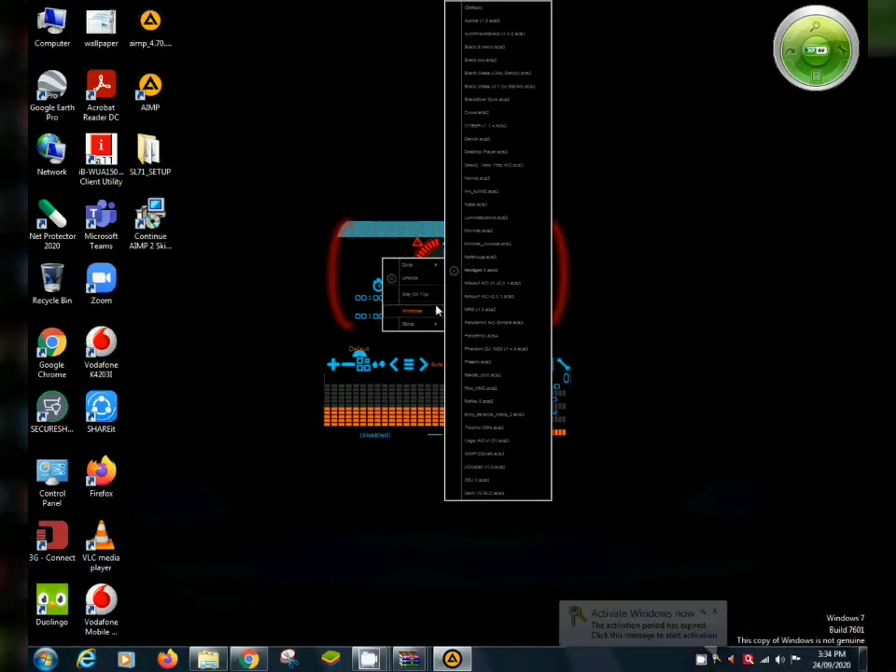
pyautogui.click(486, 72)
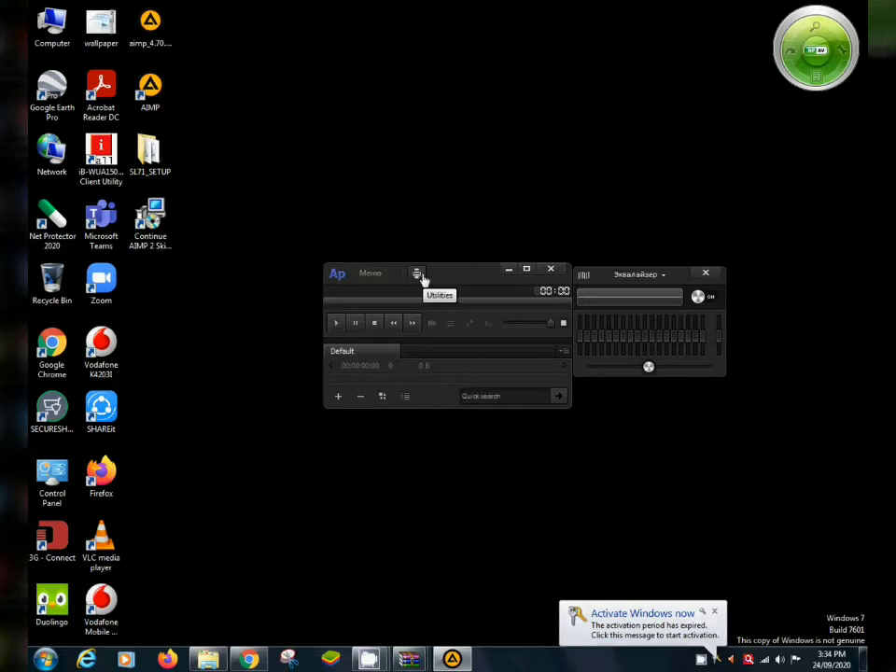
# Step: Switch the player skin to XCrystall v1.0.acs2, followed by sony_es-style_black_2.acs3
pyautogui.rightClick(440, 273)
pyautogui.moveTo(471, 343)
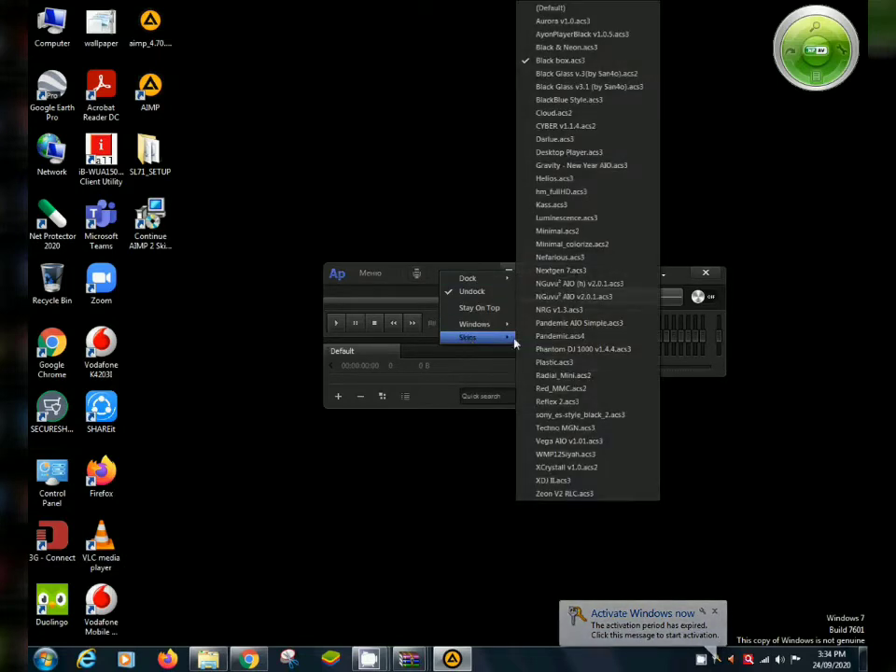
pyautogui.click(585, 467)
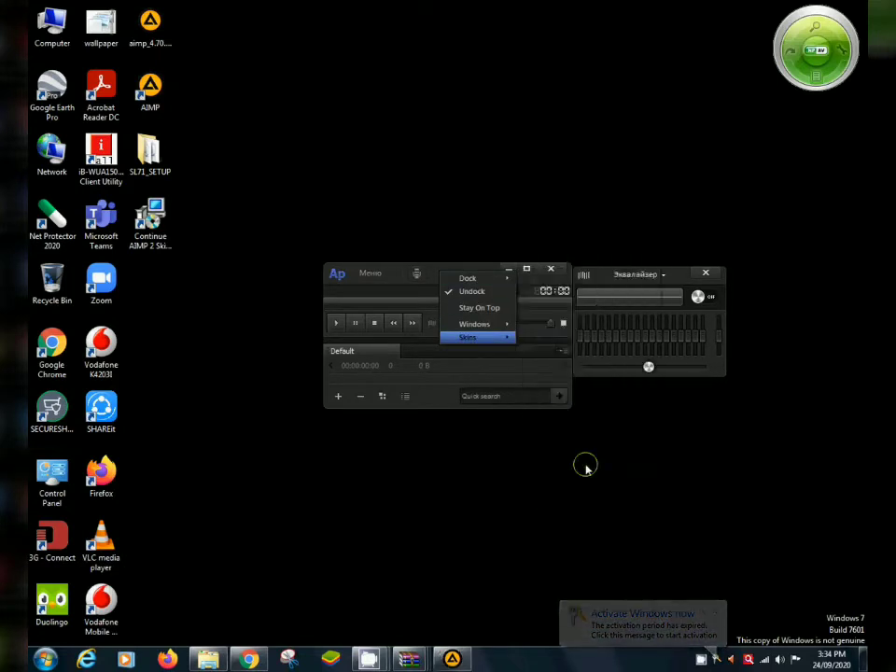
pyautogui.rightClick(493, 309)
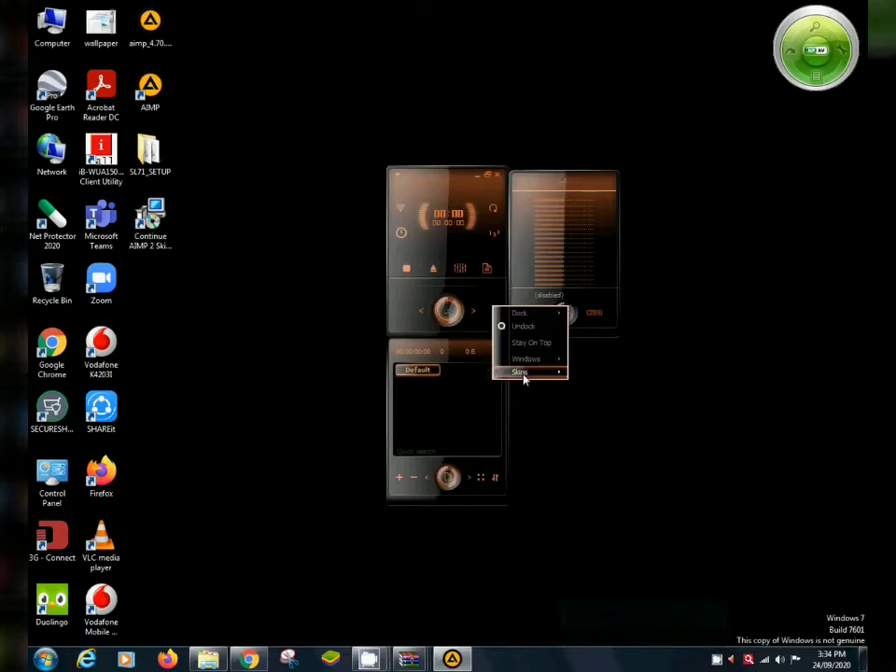
pyautogui.moveTo(556, 384)
pyautogui.click(607, 415)
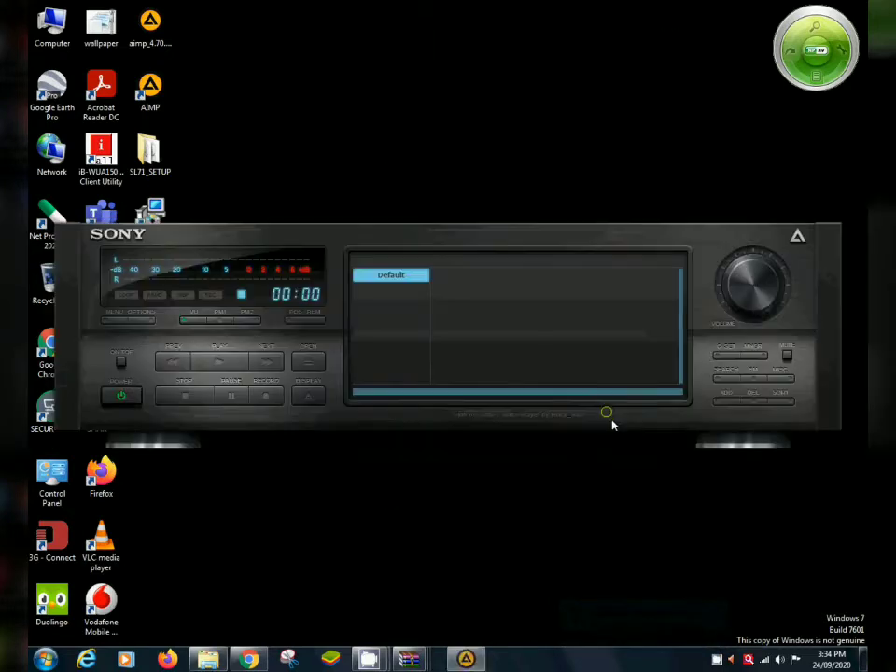
# Step: Switch the player skin to Pandemic AIO Simple.acs3, followed by Helios.acs3
pyautogui.rightClick(485, 239)
pyautogui.moveTo(509, 271)
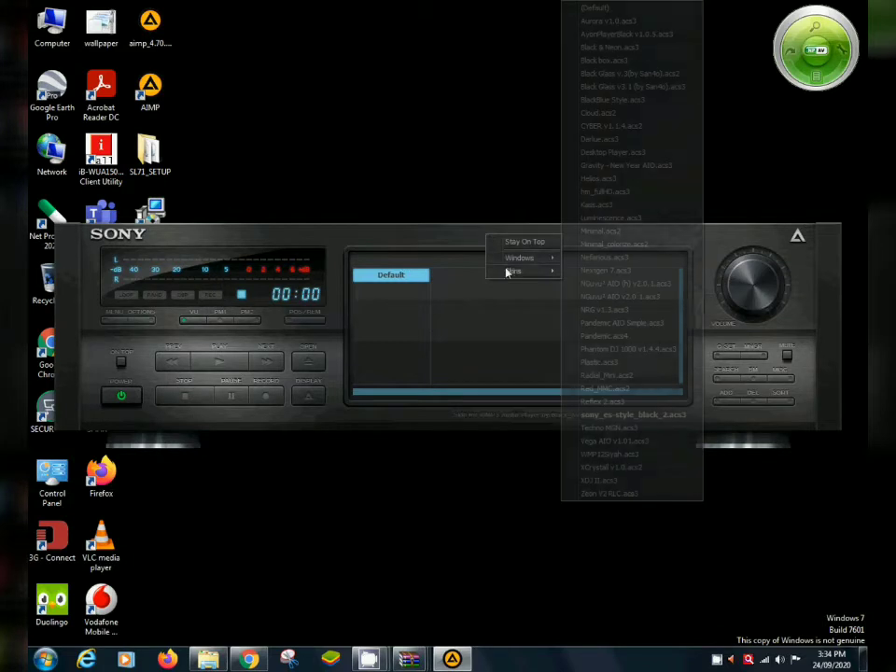
pyautogui.click(621, 323)
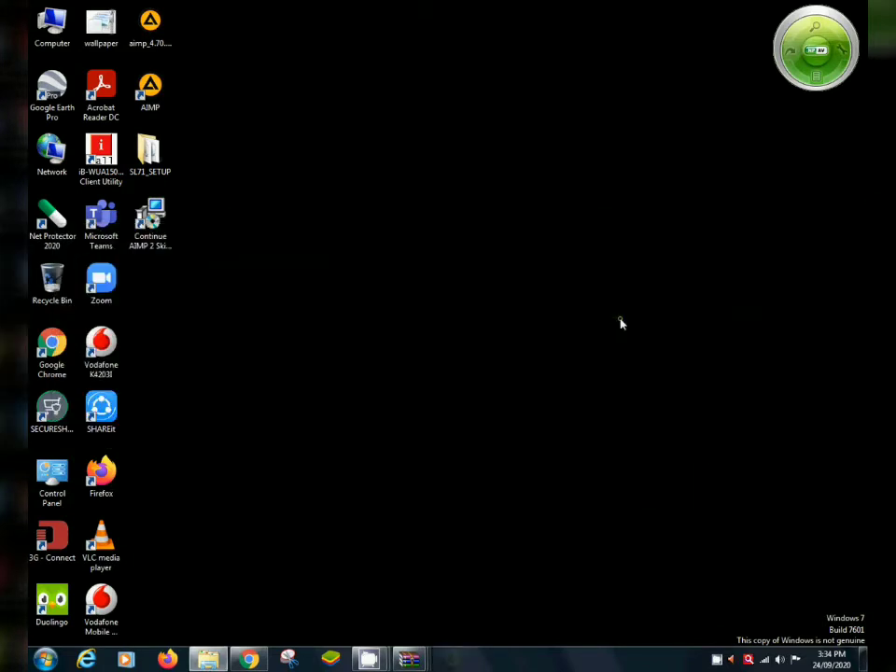
pyautogui.rightClick(357, 180)
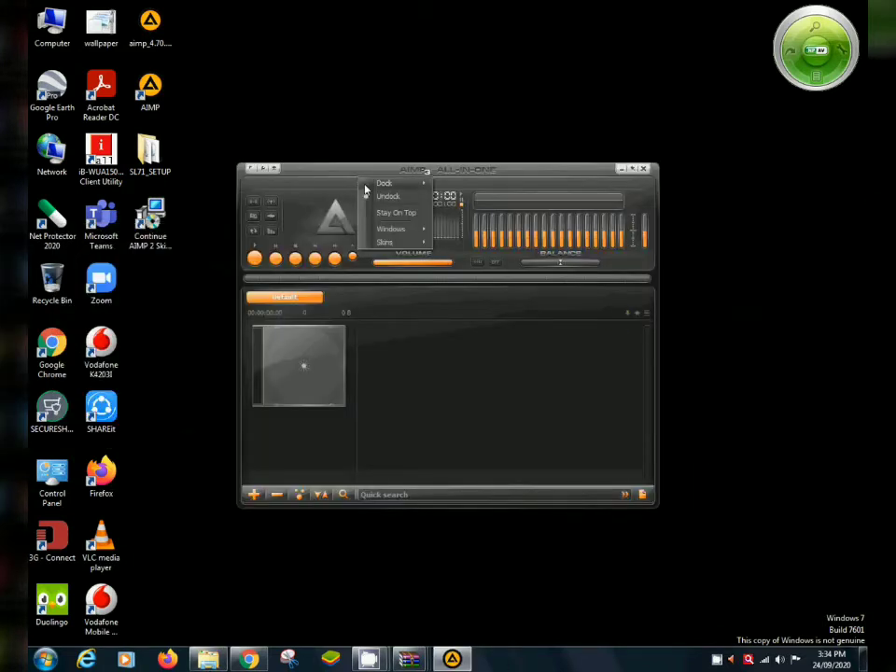
pyautogui.moveTo(396, 240)
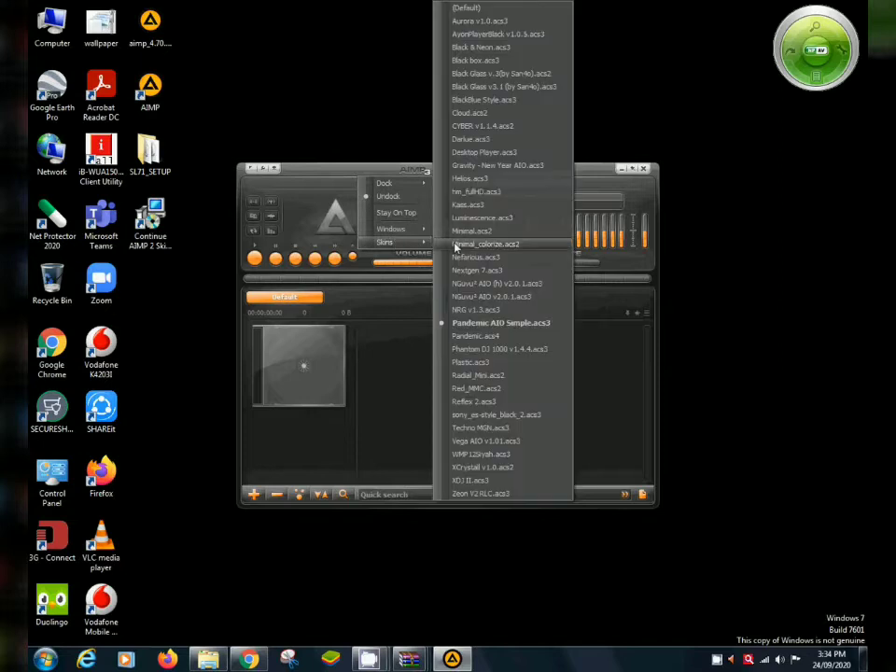
pyautogui.click(476, 182)
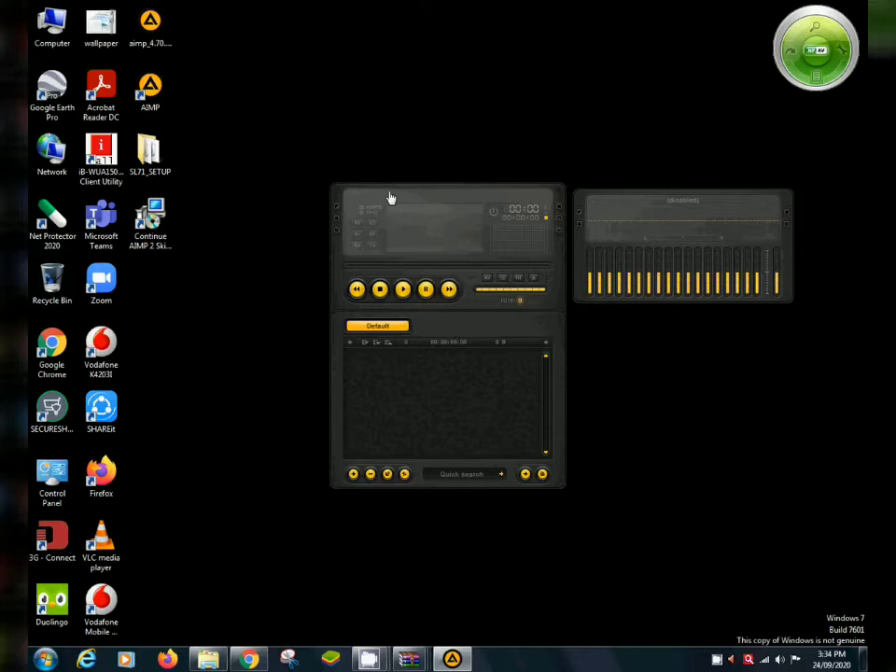
# Step: Switch the player skin to Gravity - New Year AIO.acs3
pyautogui.rightClick(390, 228)
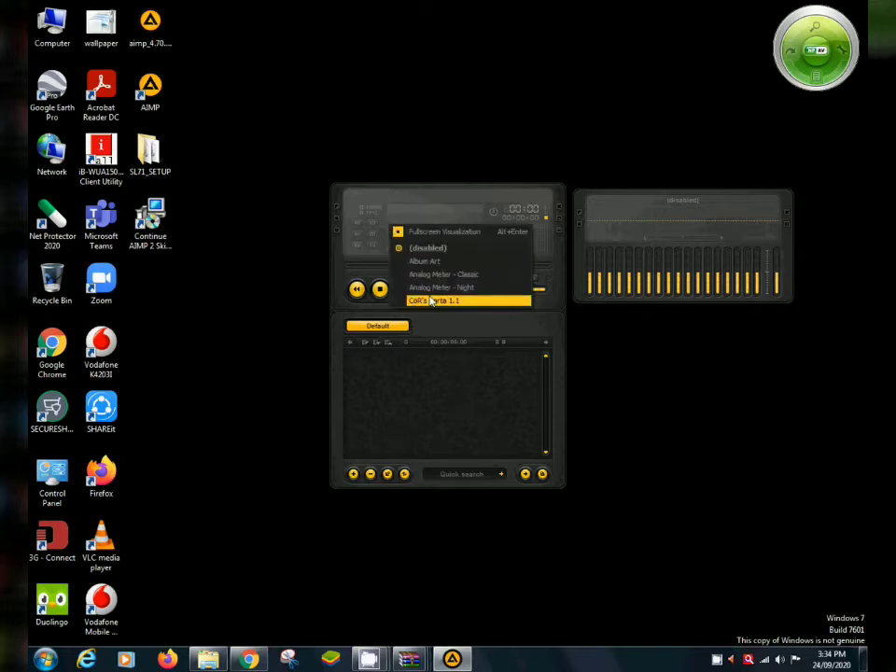
pyautogui.rightClick(380, 269)
pyautogui.moveTo(406, 330)
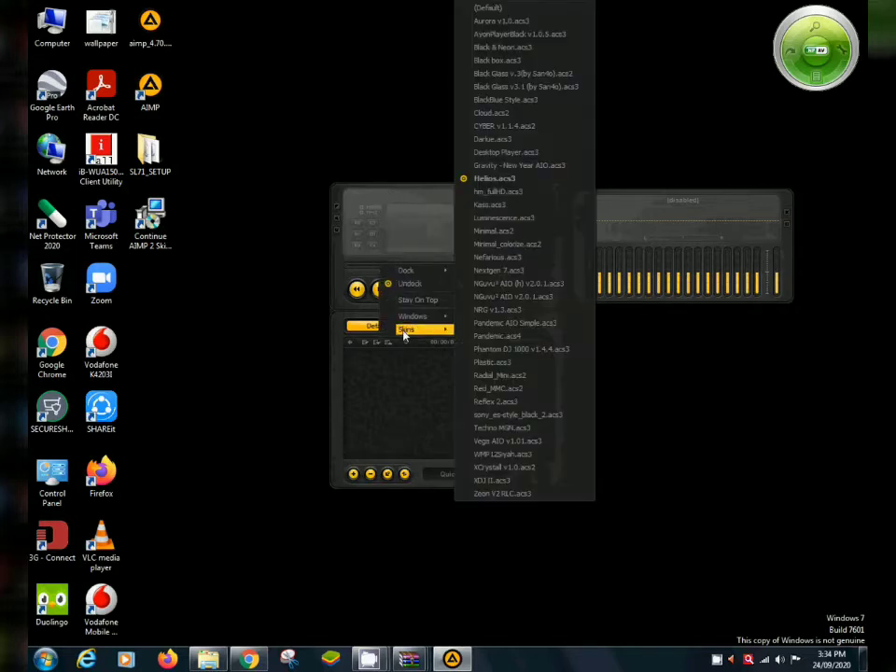
pyautogui.click(504, 165)
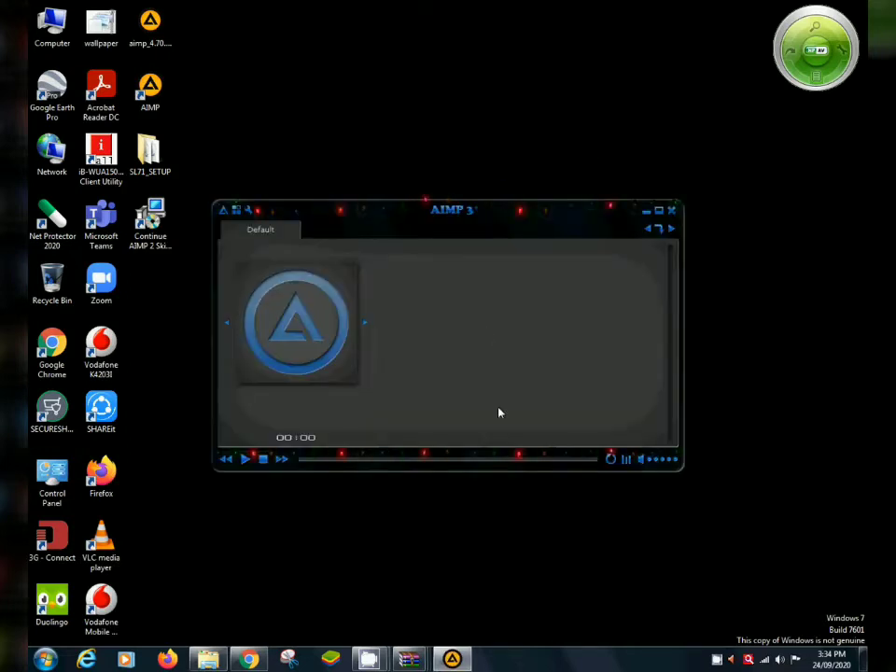
# Step: Switch the player skin to Darlue.acs3
pyautogui.rightClick(406, 226)
pyautogui.rightClick(347, 276)
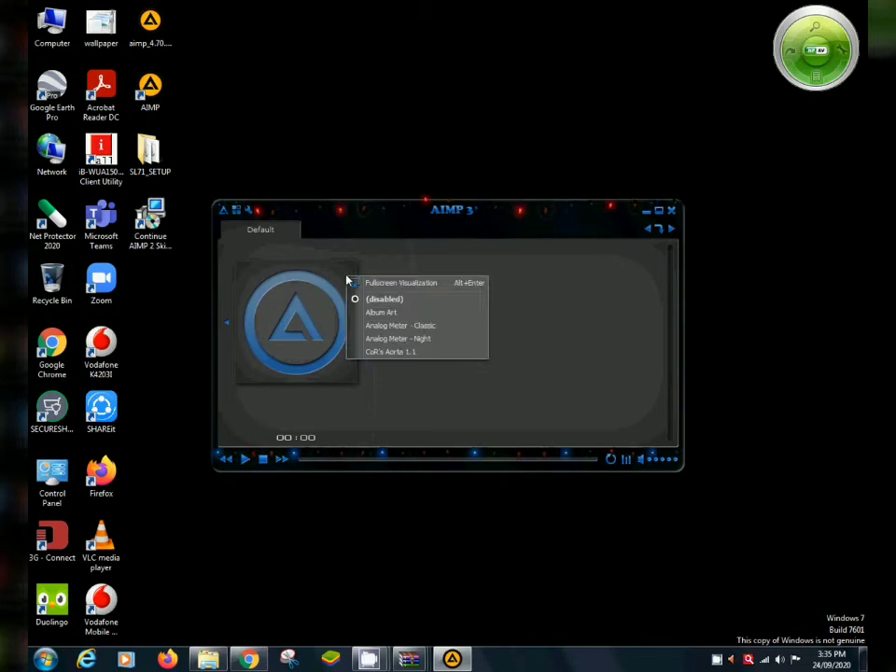
pyautogui.rightClick(322, 226)
pyautogui.rightClick(293, 215)
pyautogui.moveTo(317, 294)
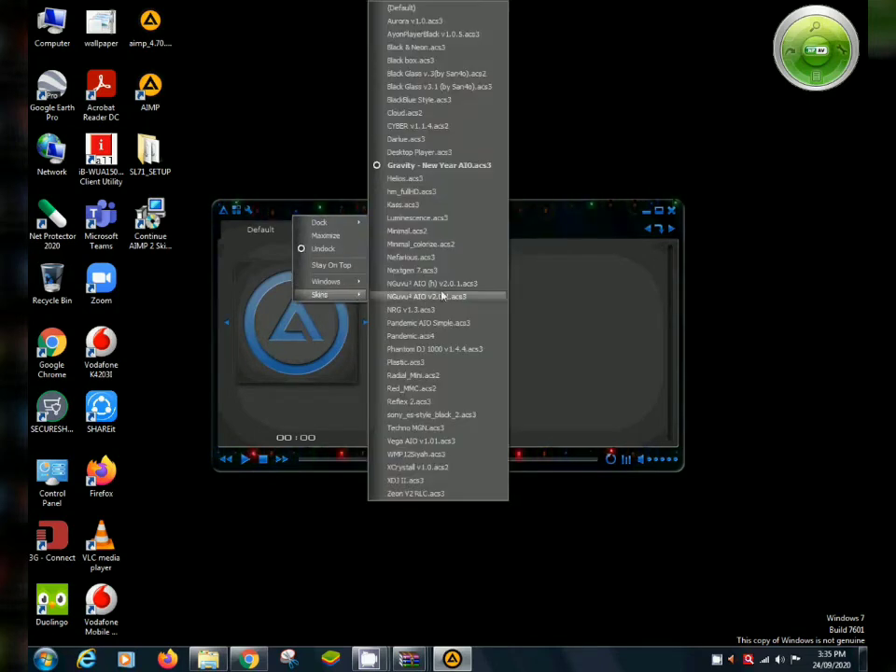
pyautogui.click(406, 138)
# Step: Switch the player skin to Cloud.acs2, followed by Phantom DJ 1000 v1.4.4.acs3
pyautogui.rightClick(460, 173)
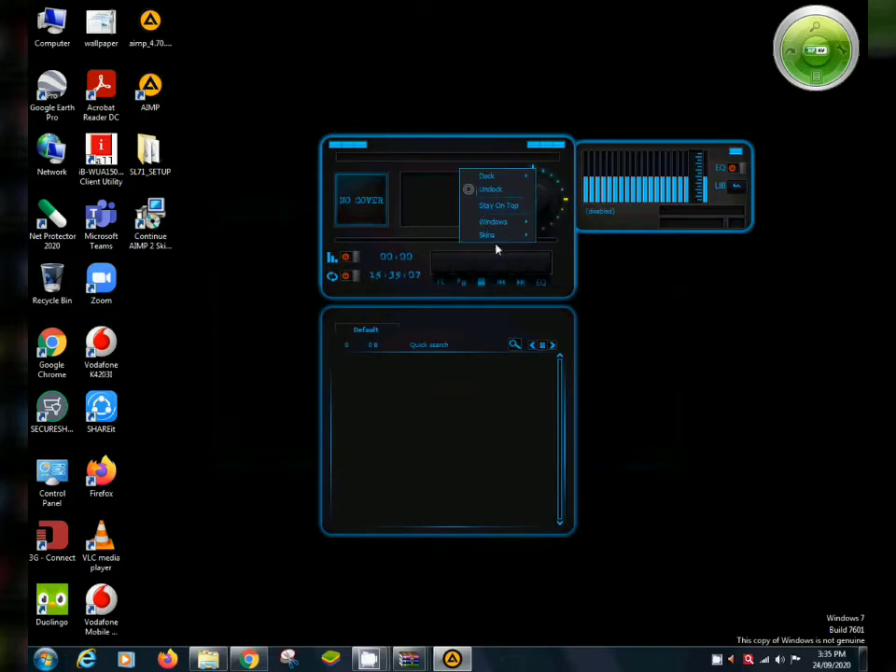
pyautogui.moveTo(495, 236)
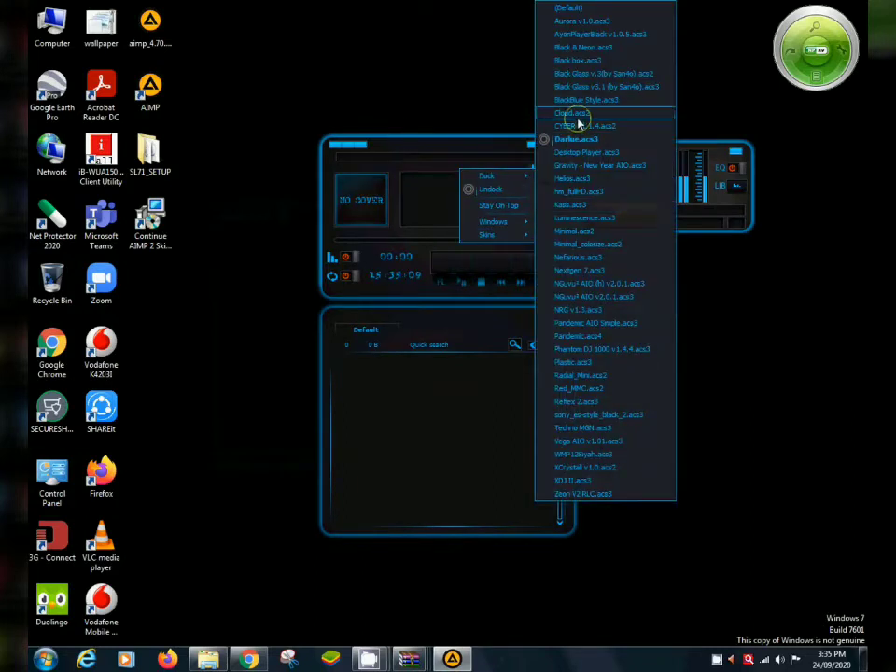
pyautogui.click(576, 125)
pyautogui.rightClick(473, 262)
pyautogui.moveTo(494, 324)
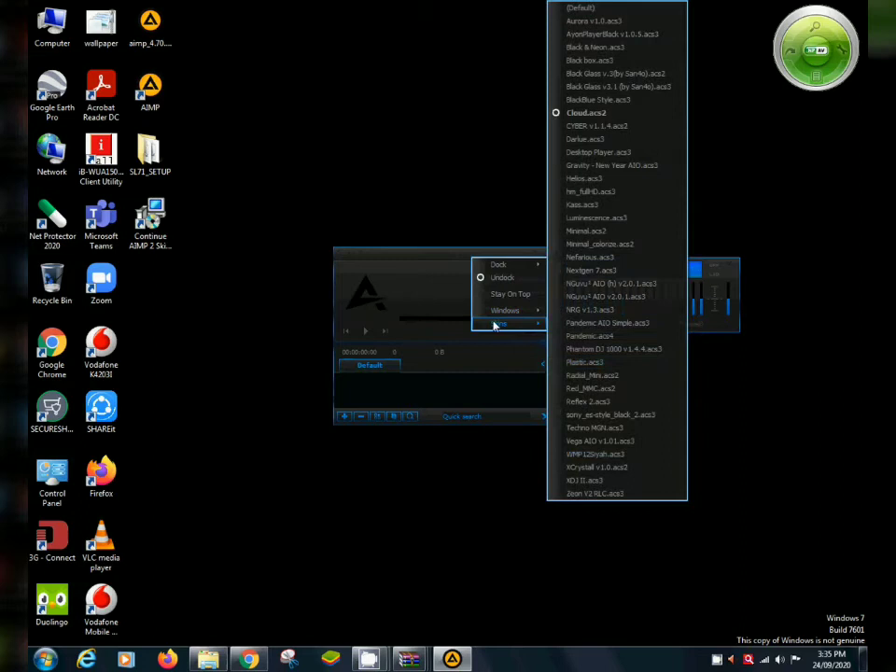
pyautogui.click(594, 350)
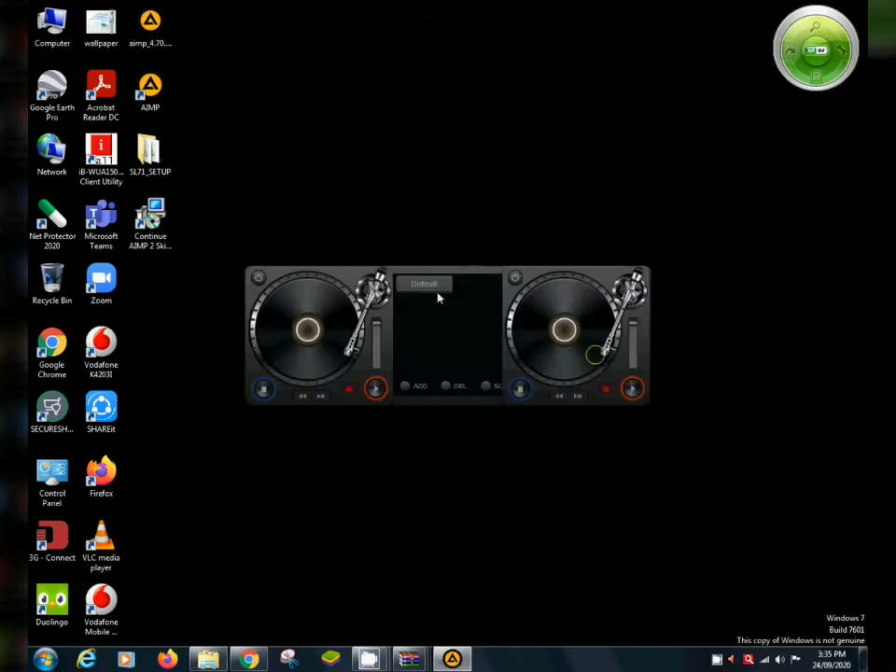
pyautogui.rightClick(469, 290)
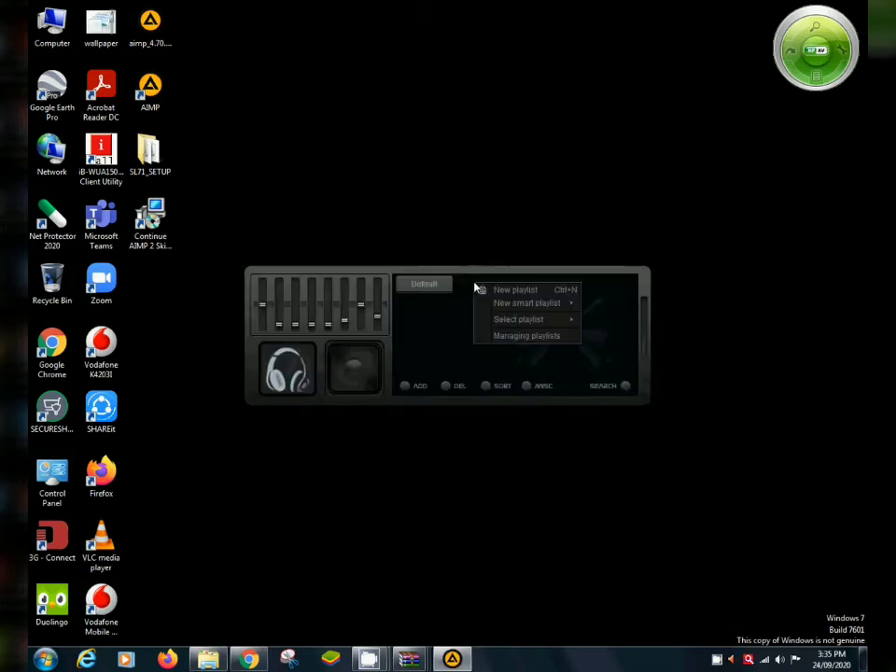
pyautogui.rightClick(419, 309)
pyautogui.rightClick(369, 292)
pyautogui.click(370, 370)
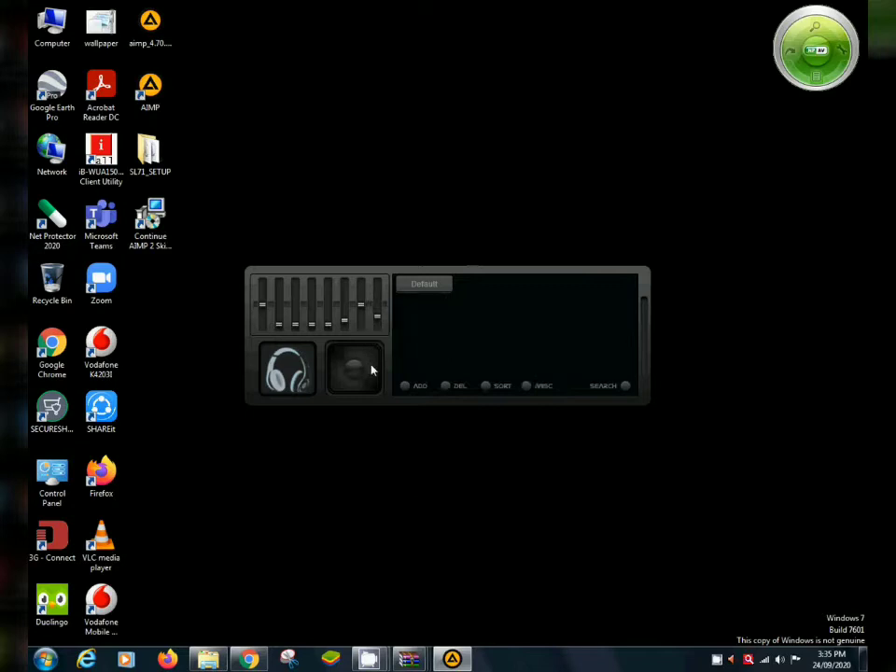
pyautogui.rightClick(390, 363)
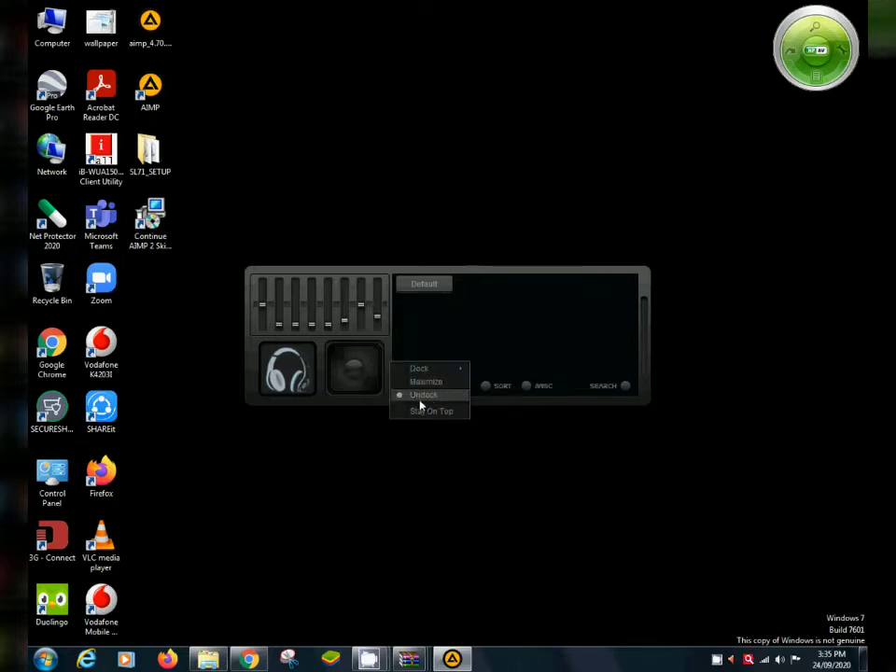
pyautogui.rightClick(641, 282)
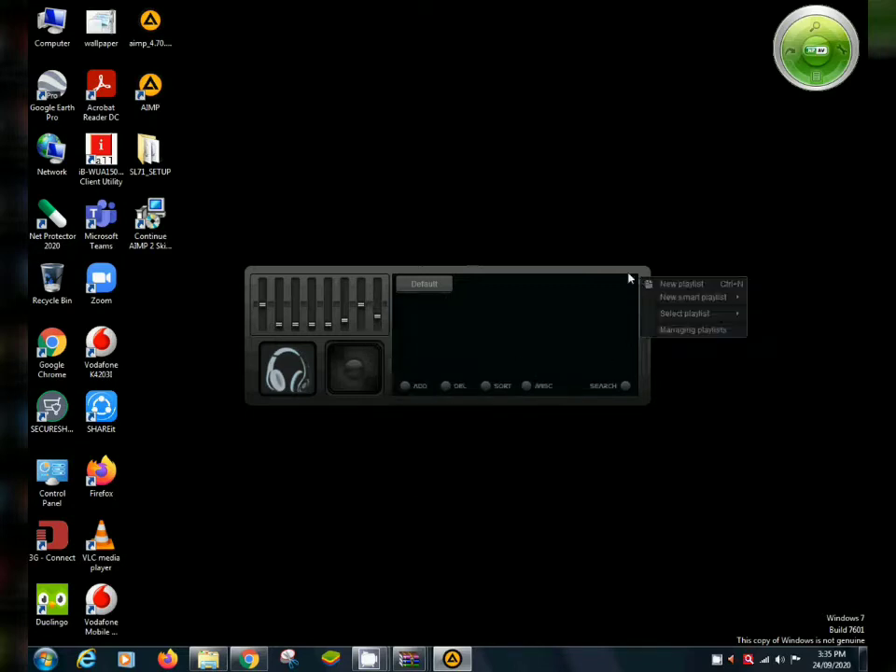
pyautogui.rightClick(534, 271)
pyautogui.rightClick(463, 306)
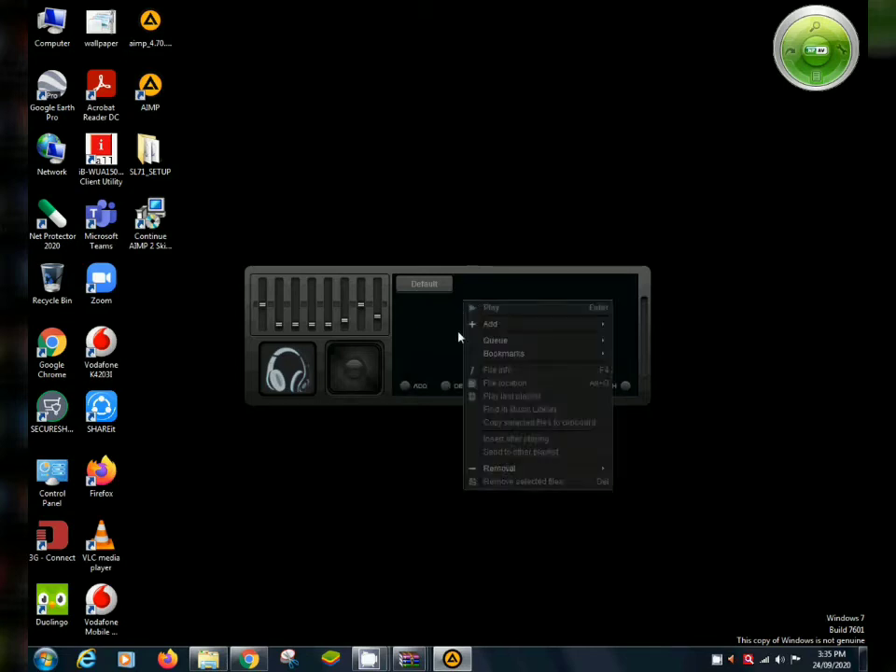
pyautogui.rightClick(300, 380)
pyautogui.press('Escape')
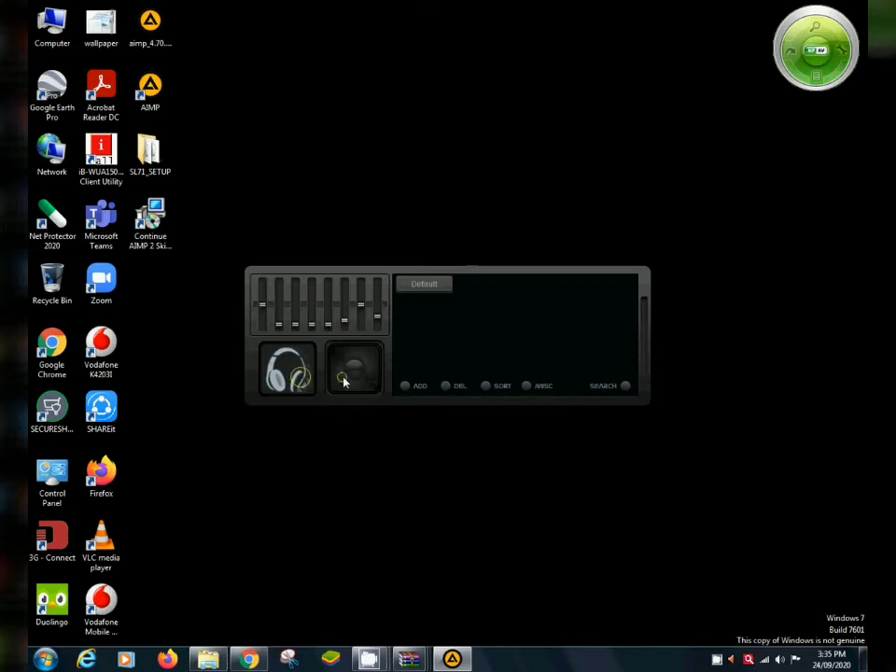
# Step: Move the playlist window above the turntables to uncover the main player, and switch the skin to AyonPlayerBlack v1.0.5.acs3
pyautogui.click(262, 390)
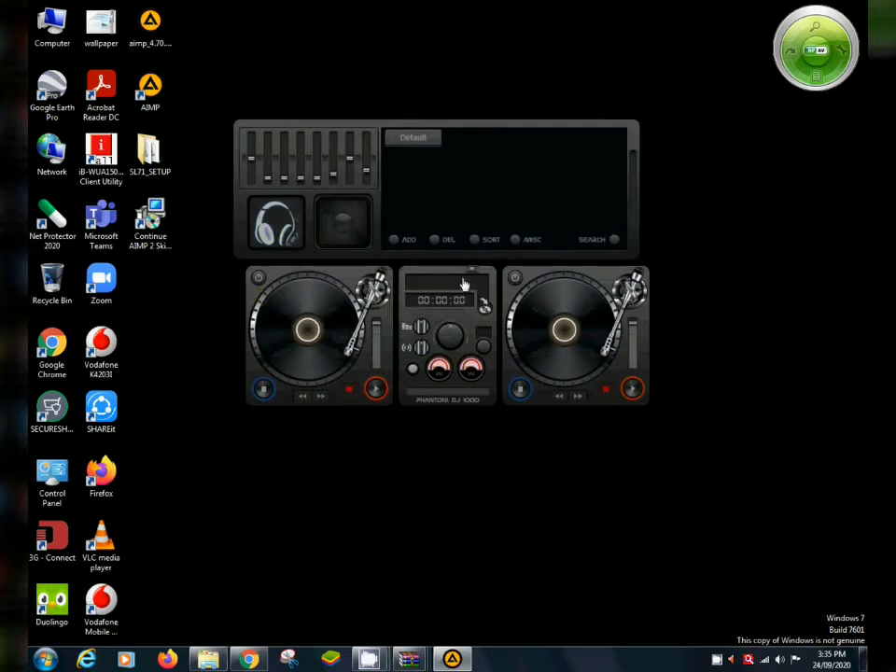
pyautogui.moveTo(457, 314)
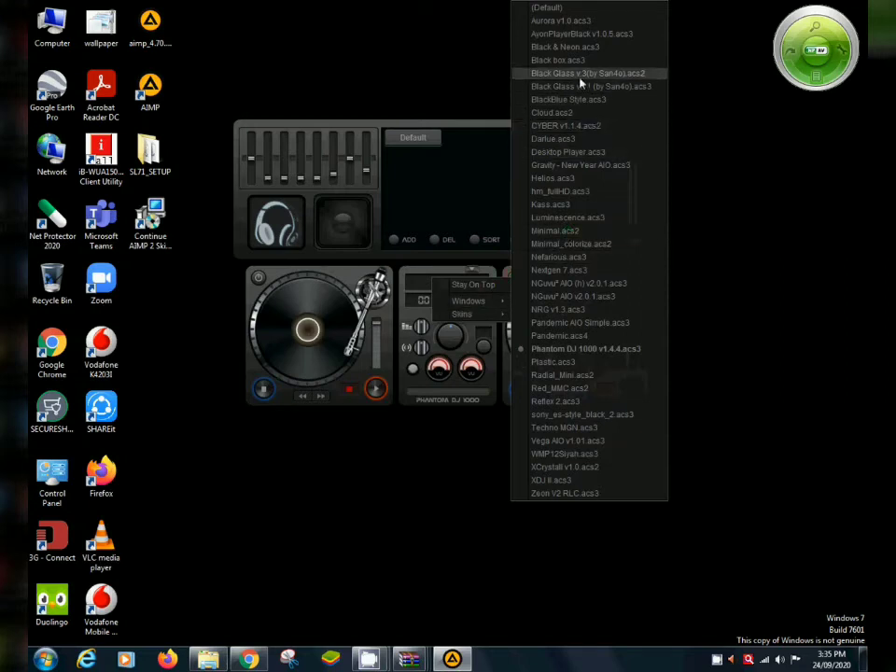
pyautogui.click(580, 45)
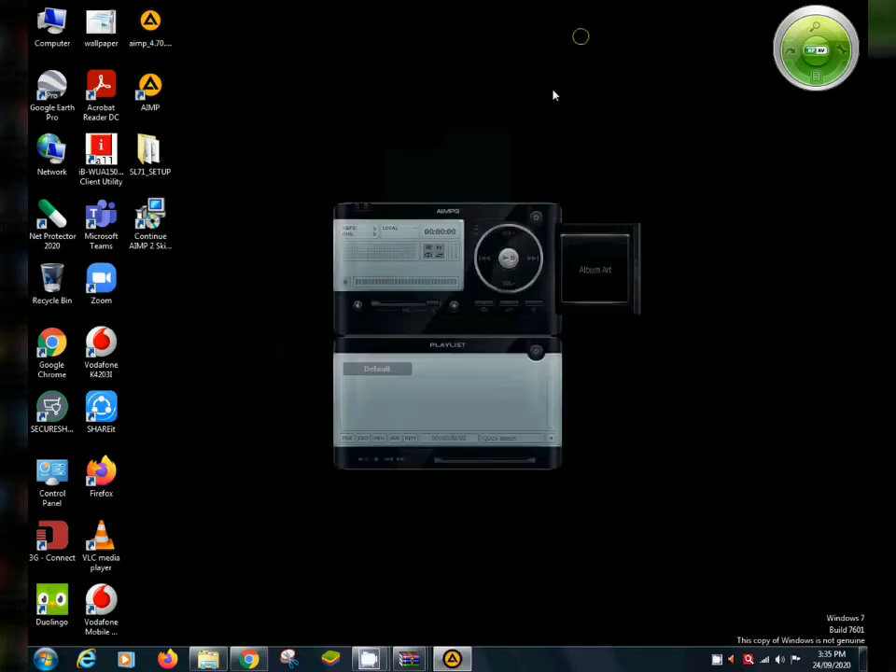
# Step: Switch the player skin to Aurora v1.0.acs3, followed by Minimal.acs2
pyautogui.rightClick(475, 224)
pyautogui.moveTo(483, 283)
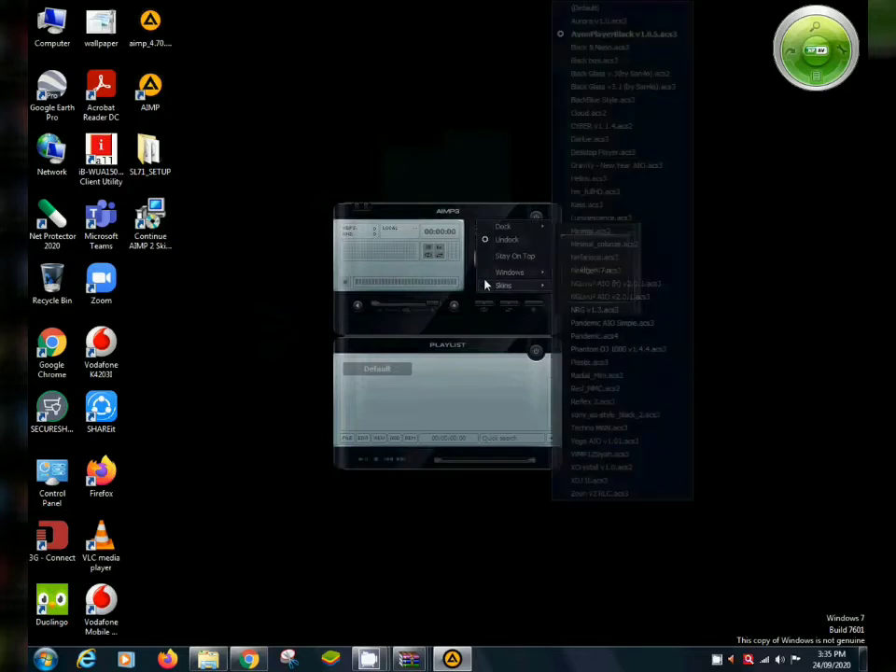
pyautogui.click(600, 23)
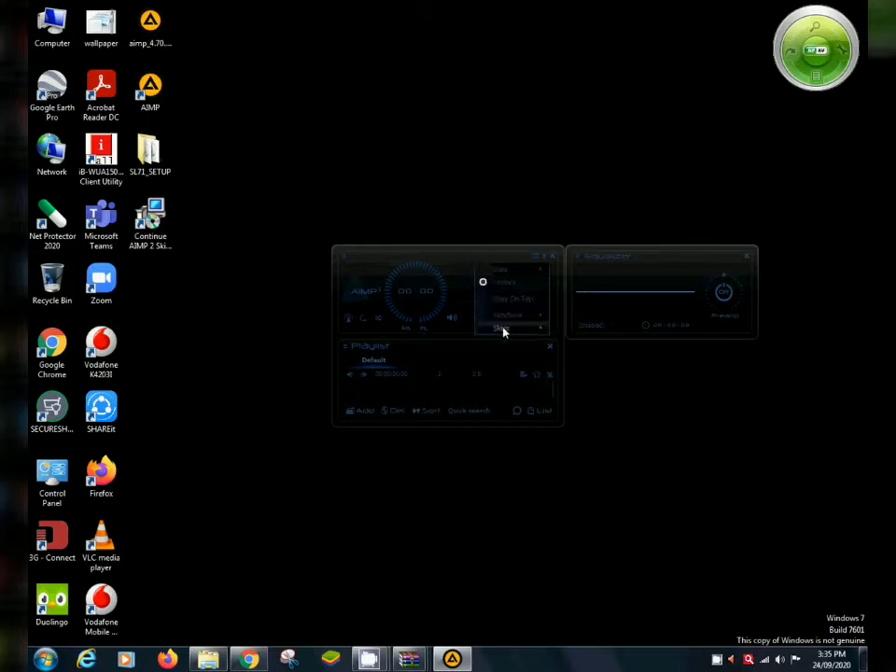
pyautogui.moveTo(504, 328)
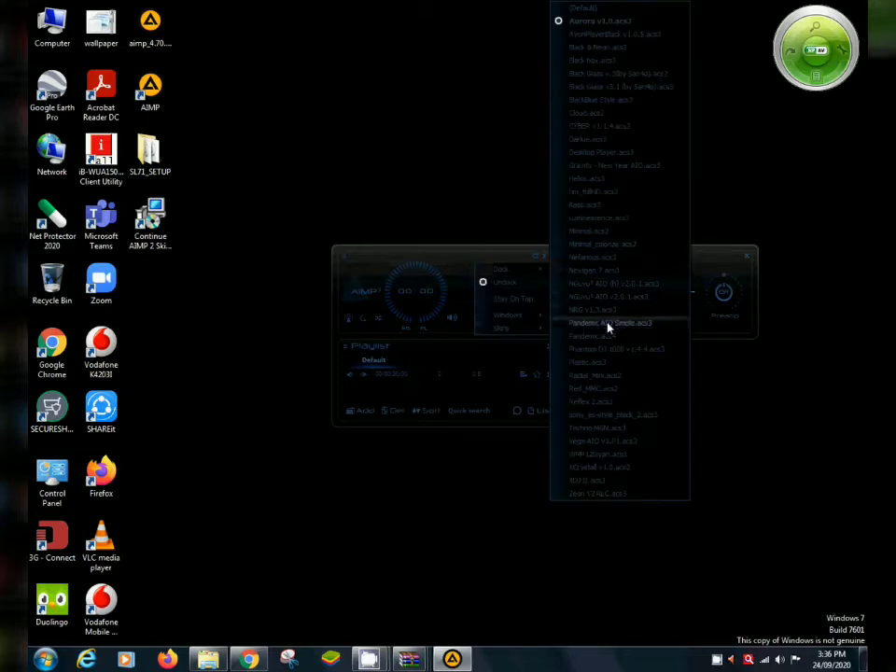
pyautogui.click(600, 230)
# Step: Switch the player skin to Pandemic.acs4
pyautogui.rightClick(478, 339)
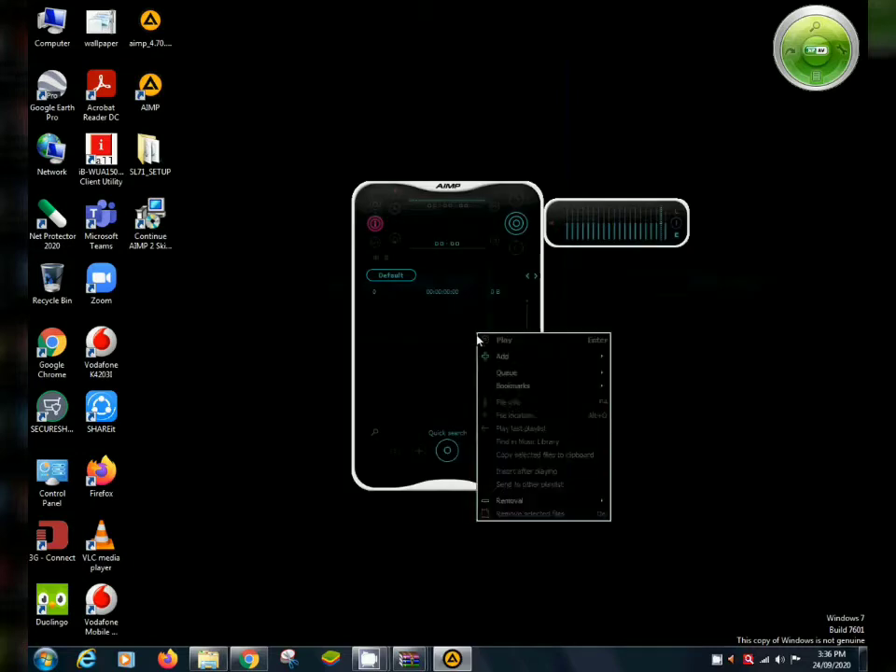
pyautogui.rightClick(463, 241)
pyautogui.moveTo(493, 305)
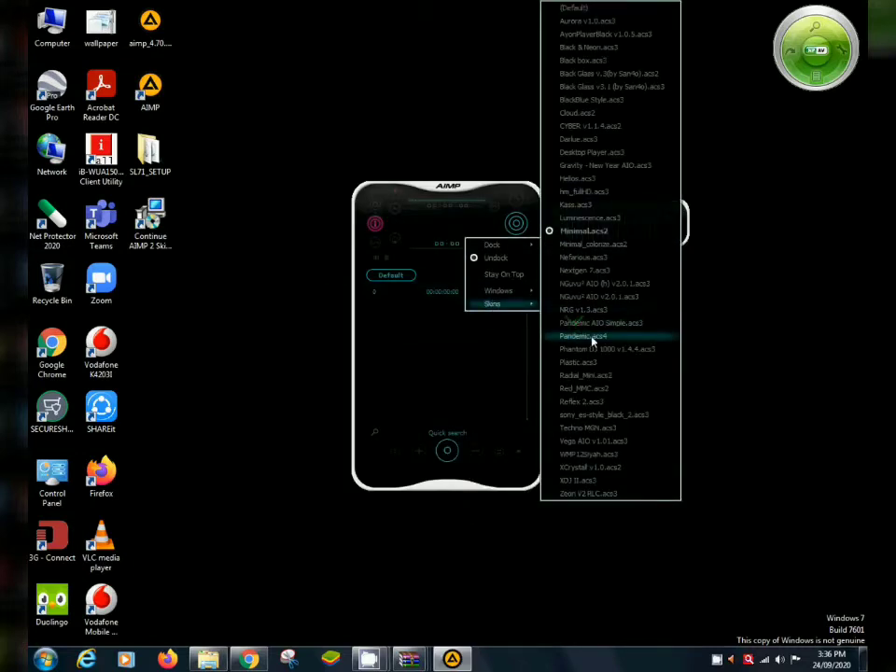
pyautogui.click(591, 336)
pyautogui.rightClick(514, 272)
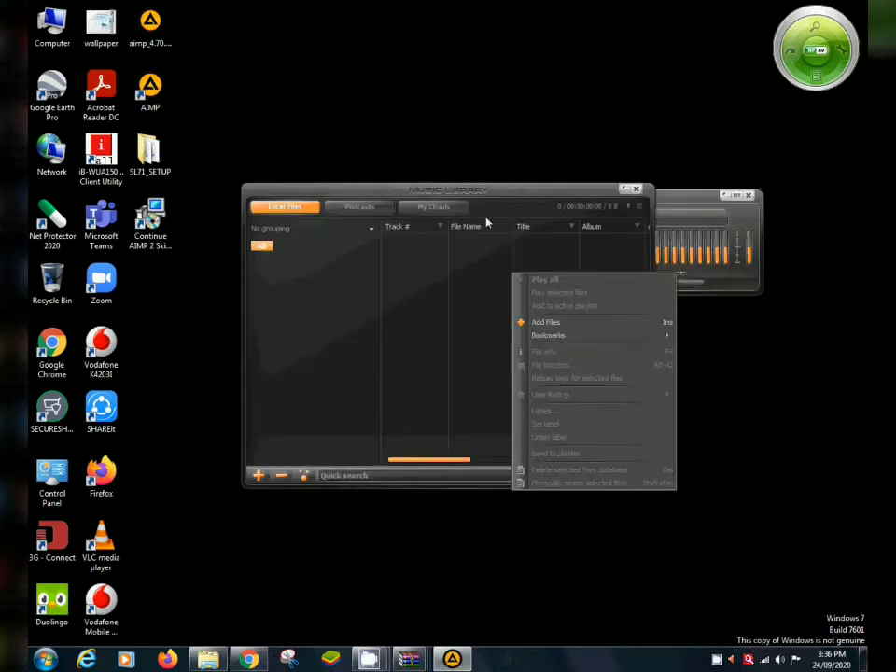
pyautogui.rightClick(500, 208)
pyautogui.click(521, 247)
pyautogui.rightClick(306, 197)
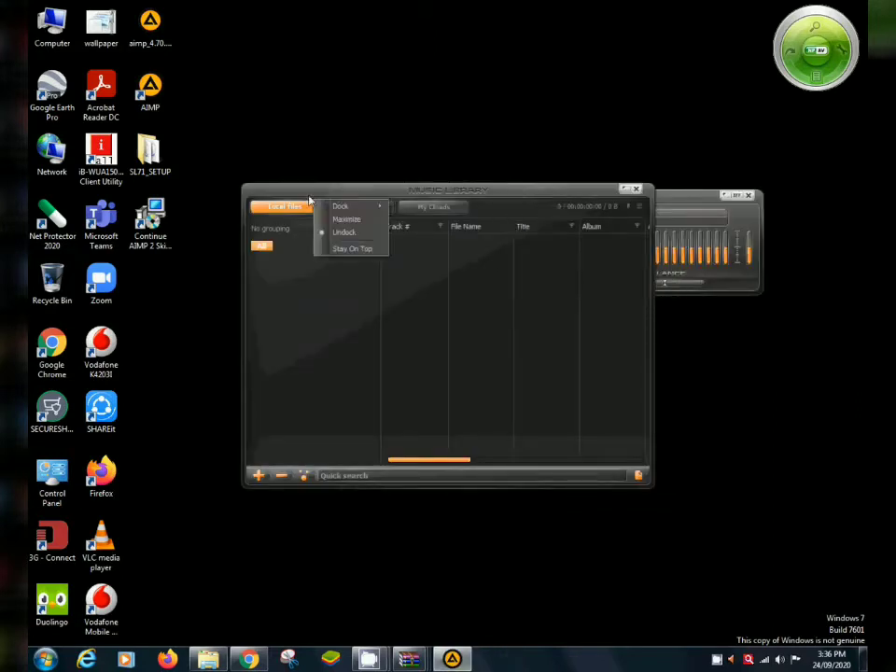
pyautogui.rightClick(311, 282)
pyautogui.rightClick(266, 270)
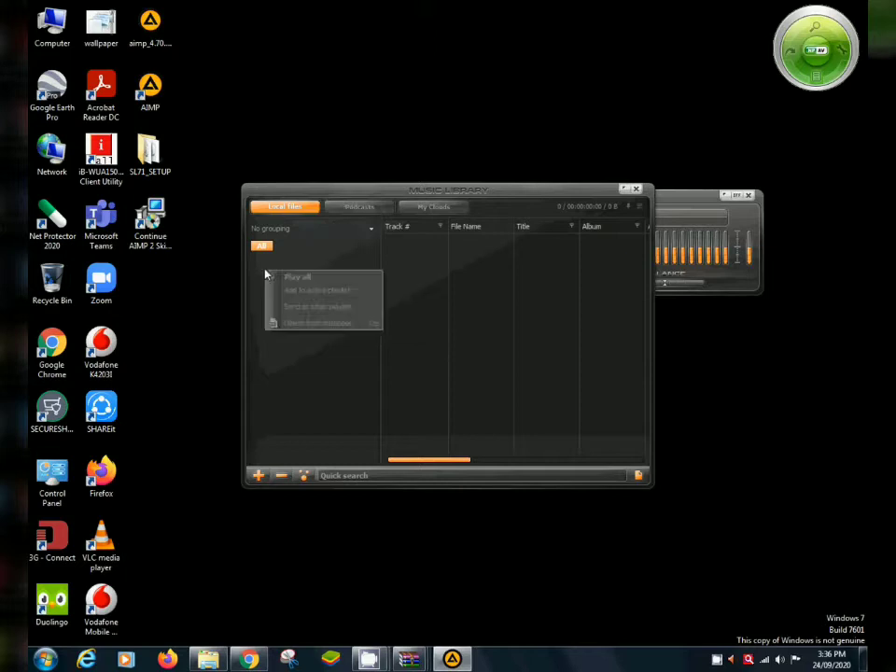
# Step: Close the Music Library window and view the list of available skins without changing the current one
pyautogui.rightClick(558, 207)
pyautogui.rightClick(533, 214)
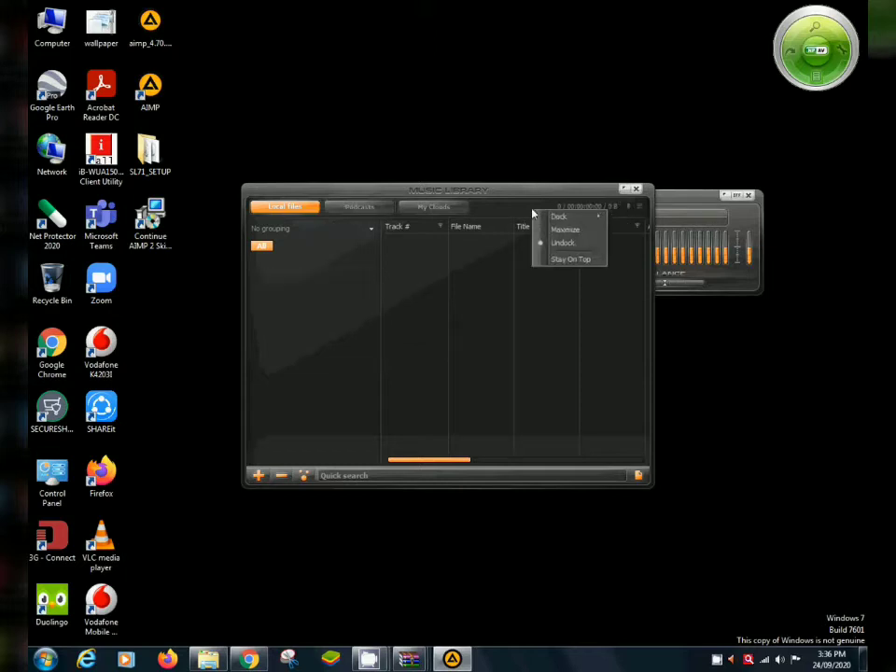
pyautogui.click(538, 215)
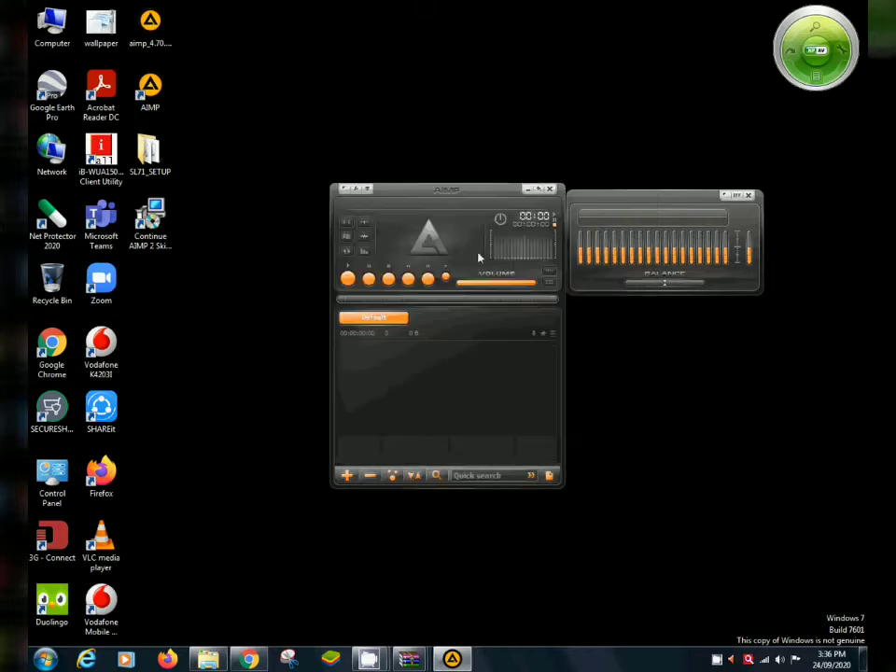
pyautogui.rightClick(445, 220)
pyautogui.rightClick(396, 224)
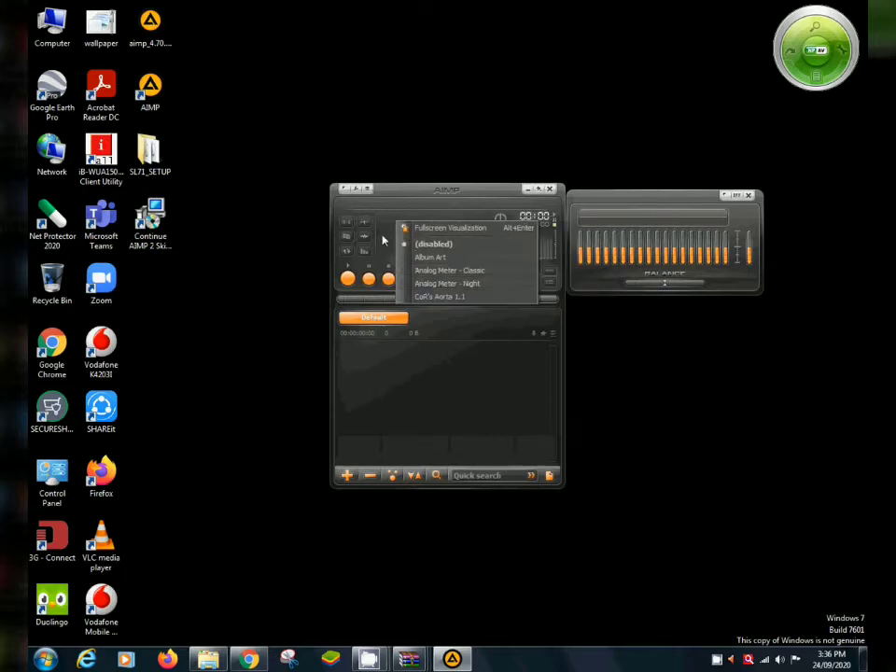
pyautogui.rightClick(374, 214)
pyautogui.moveTo(398, 283)
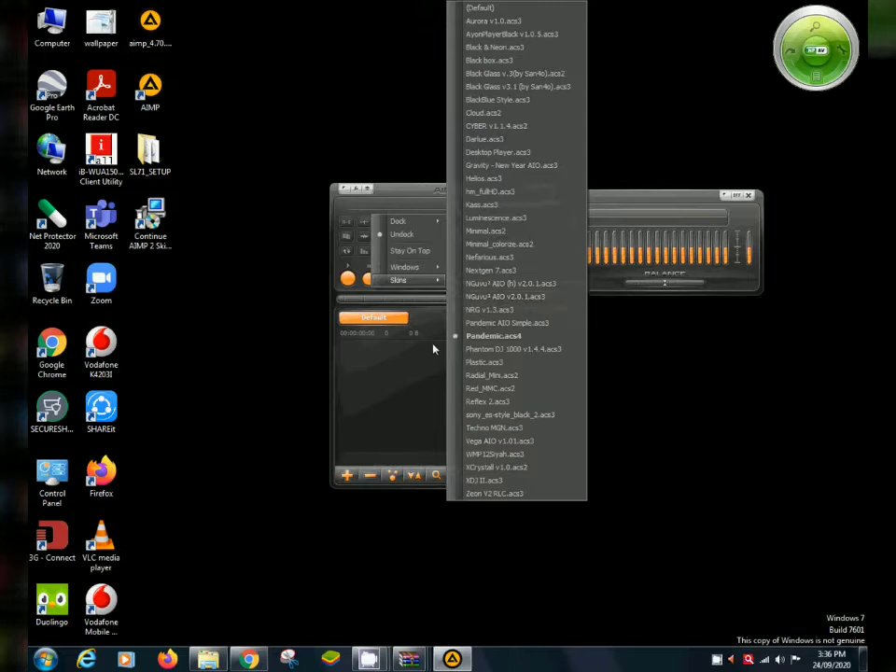
pyautogui.click(414, 360)
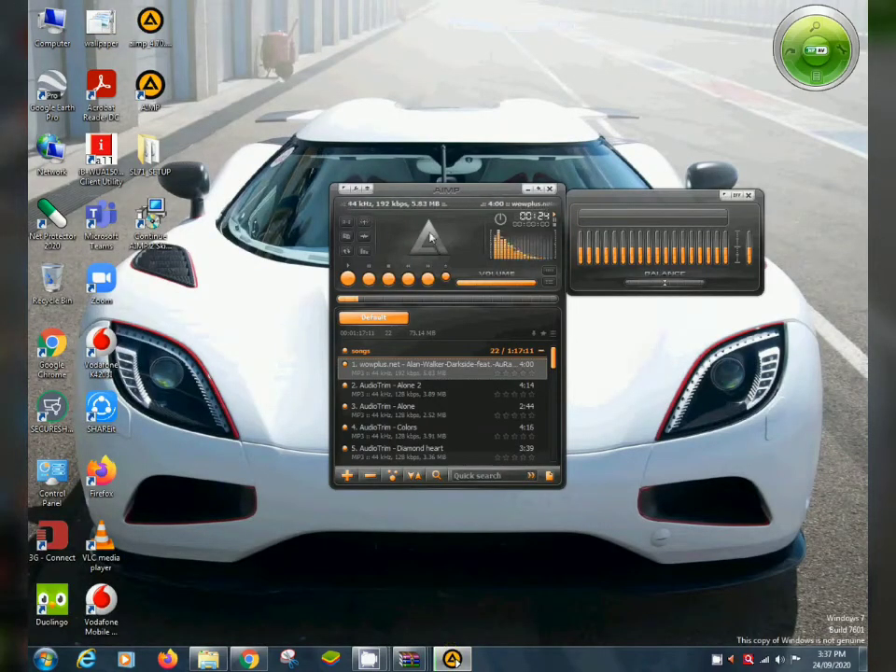
# Step: Switch the player's visualization to Album Art, followed by Analog Meter - Classic
pyautogui.rightClick(430, 239)
pyautogui.click(458, 268)
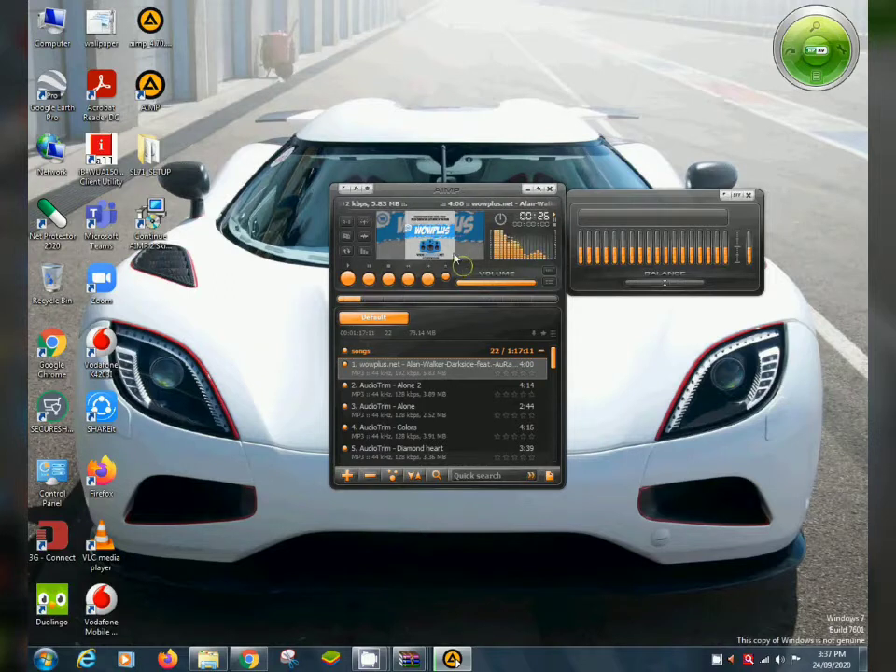
pyautogui.rightClick(431, 233)
pyautogui.click(460, 278)
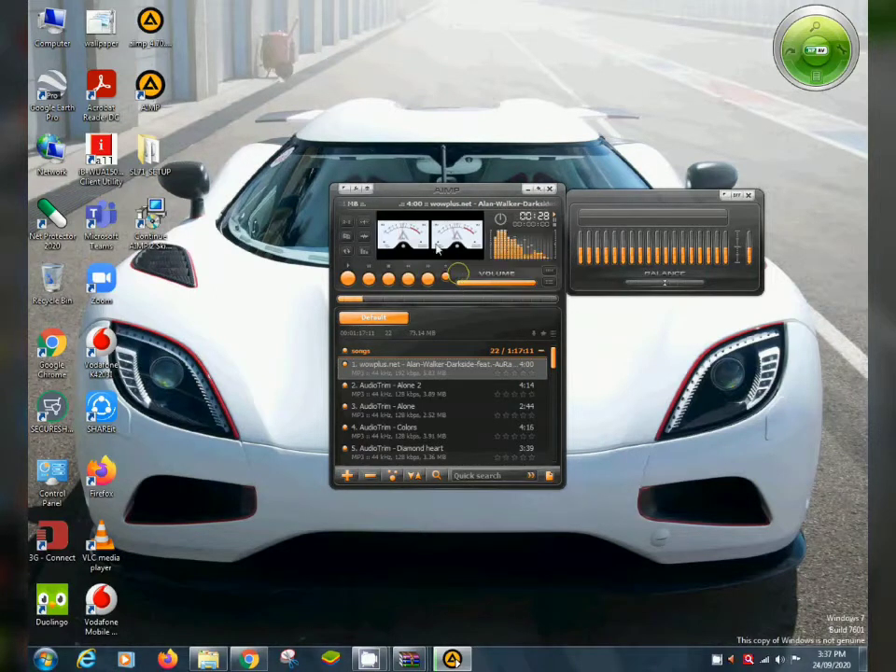
# Step: Show the visualization in fullscreen and switch it to Analog Meter - Night
pyautogui.doubleClick(436, 245)
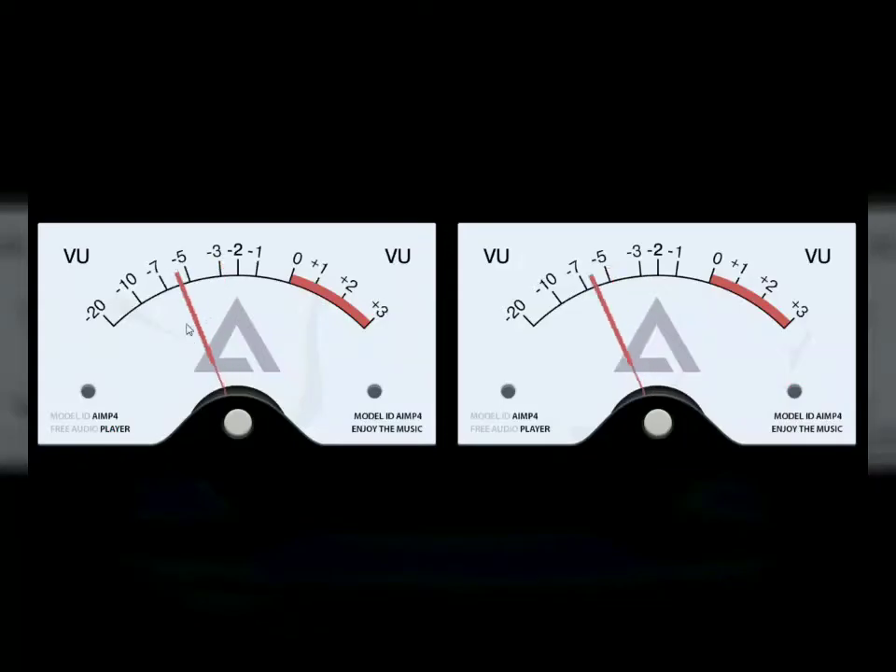
pyautogui.rightClick(326, 368)
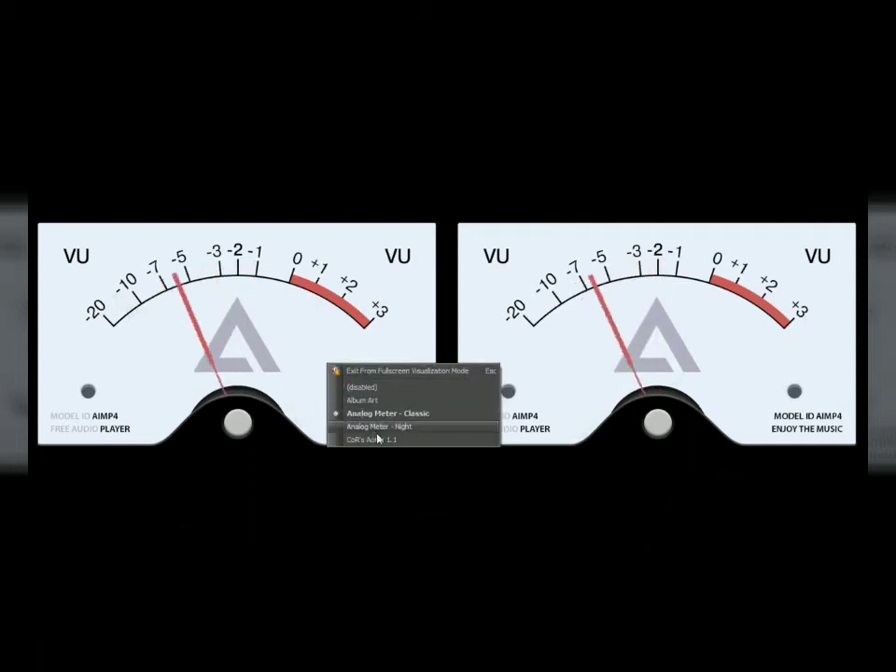
pyautogui.click(380, 431)
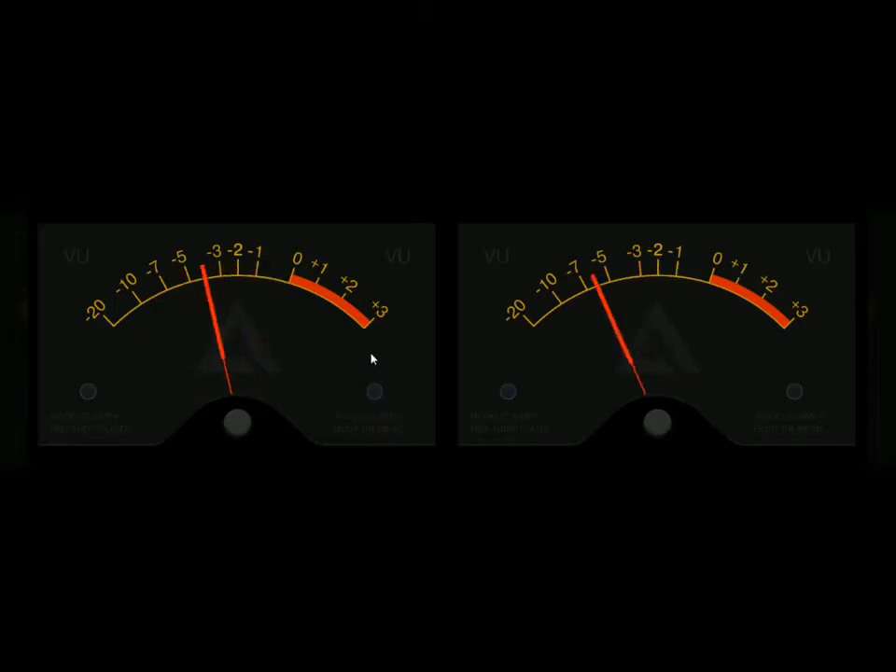
# Step: Switch the fullscreen visualization to CoR's Aorta 1.1 and exit fullscreen mode
pyautogui.rightClick(404, 349)
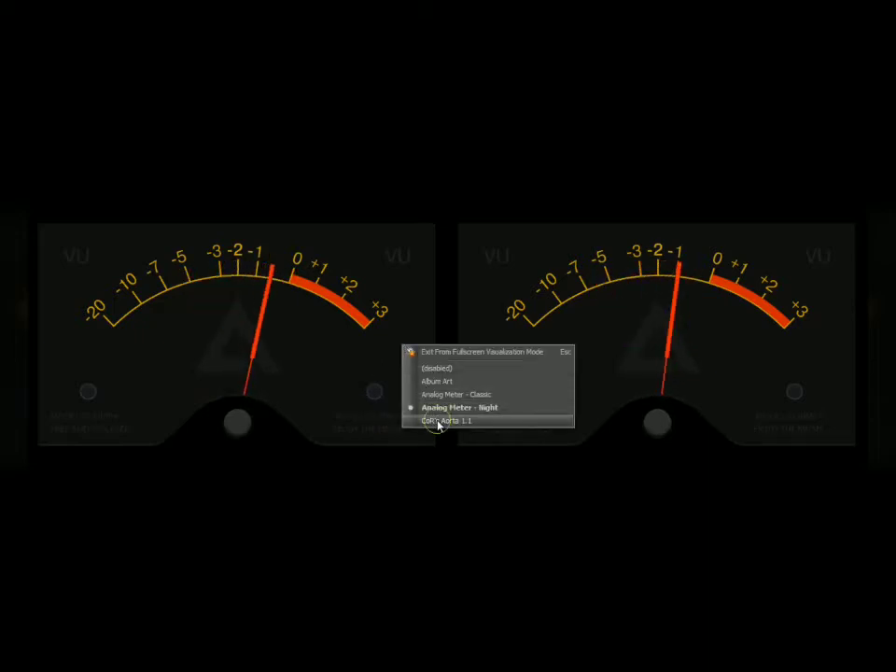
pyautogui.click(436, 421)
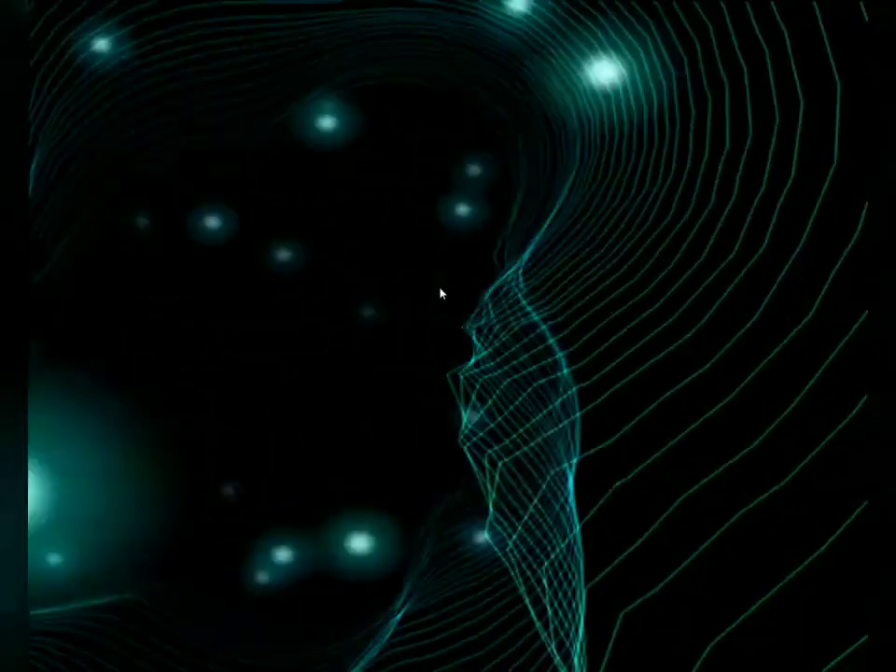
pyautogui.doubleClick(441, 296)
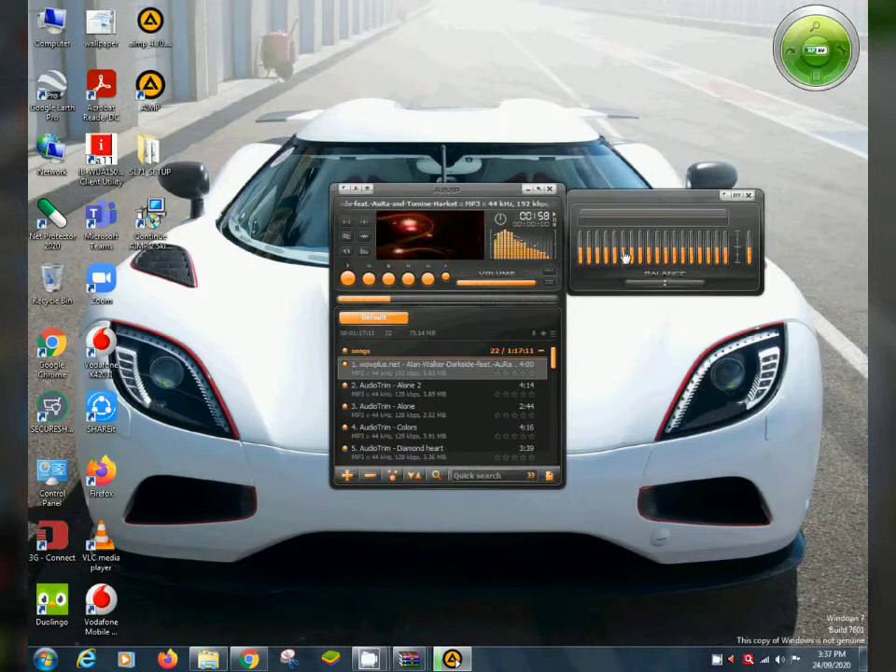
# Step: Pause and minimize the player, and switch to the empty new tab in Chrome
pyautogui.moveTo(626, 250)
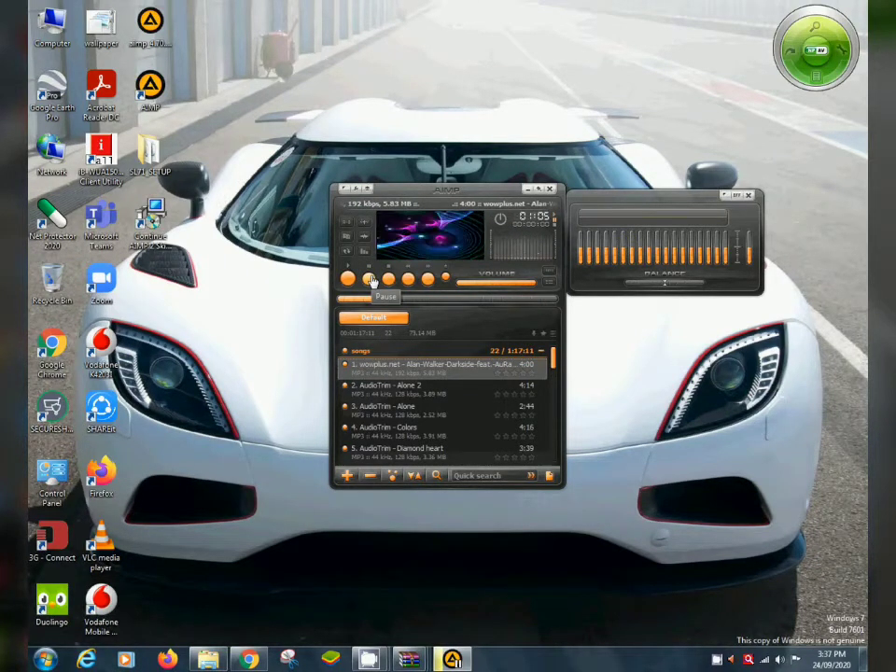
pyautogui.click(528, 190)
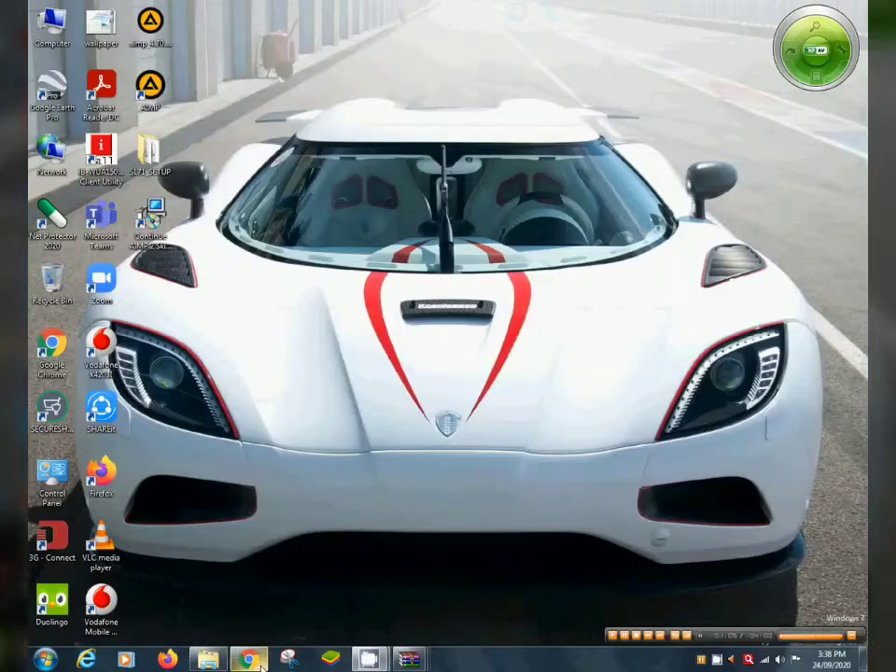
pyautogui.click(261, 663)
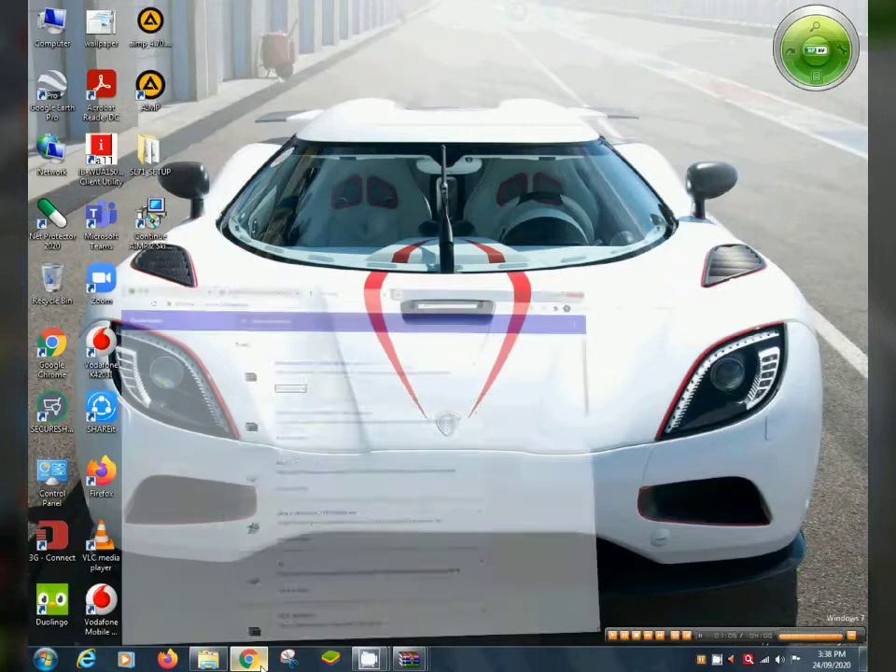
pyautogui.click(518, 11)
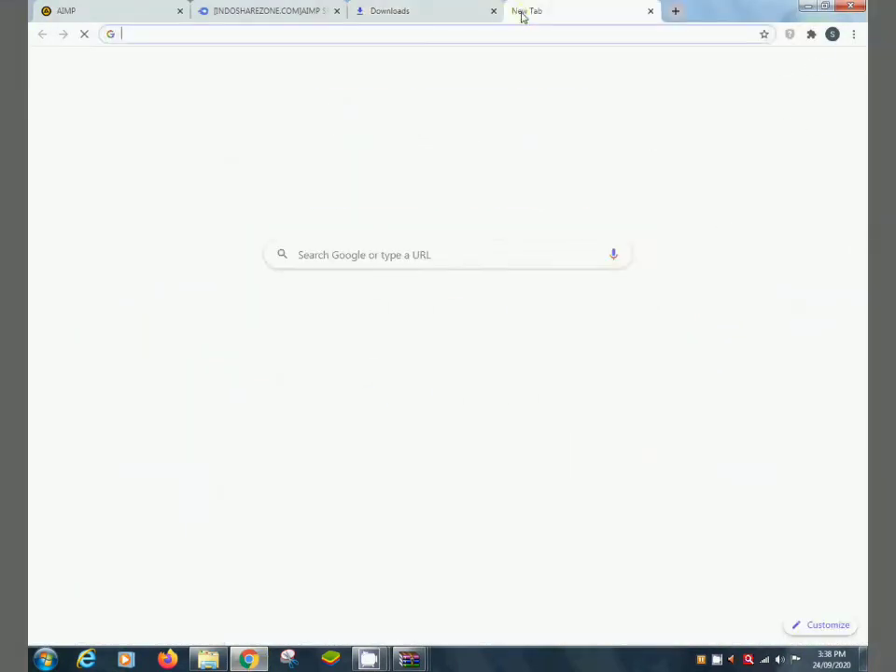
# Step: Search Google for "download visualition for aimp" and open the Visualizations plugin catalog on aimp.ru
pyautogui.click(412, 255)
pyautogui.write('dow')
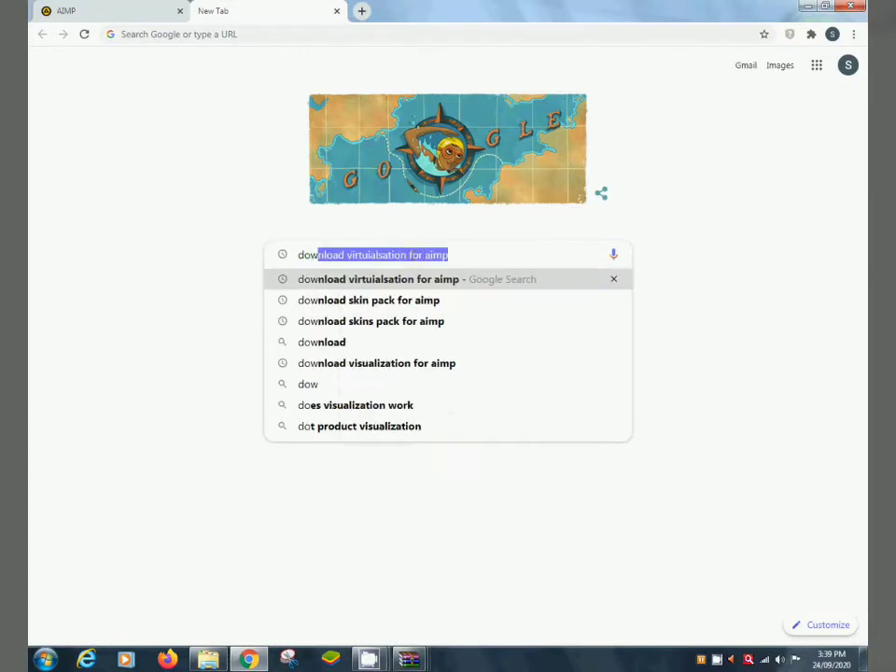
pyautogui.write('nload v')
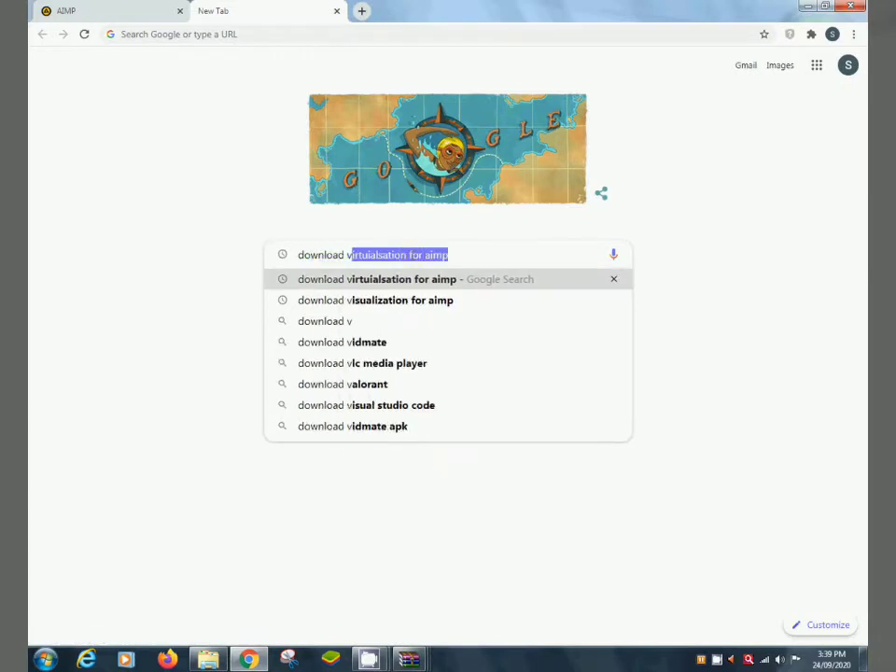
pyautogui.write('isualit')
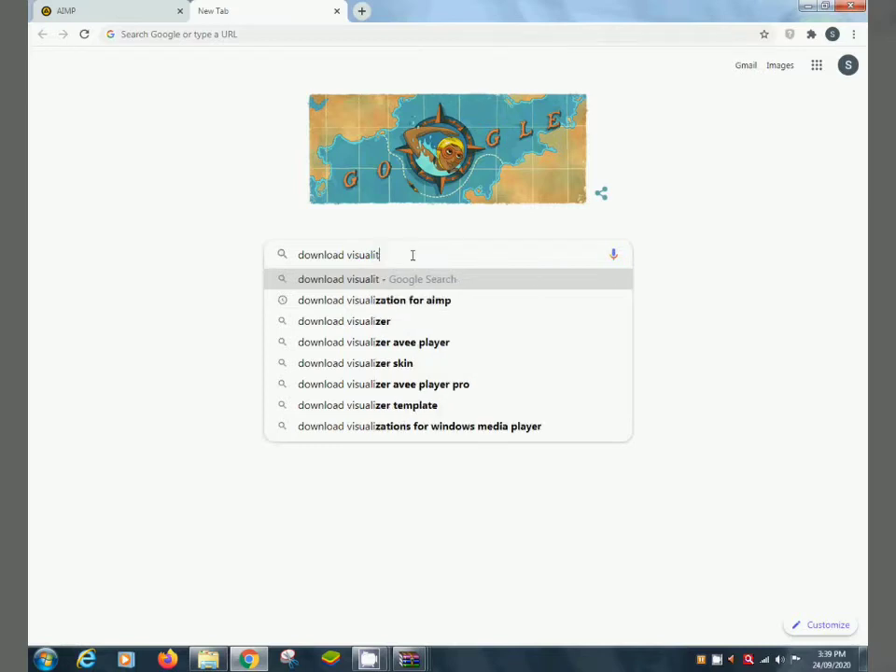
pyautogui.write('ion')
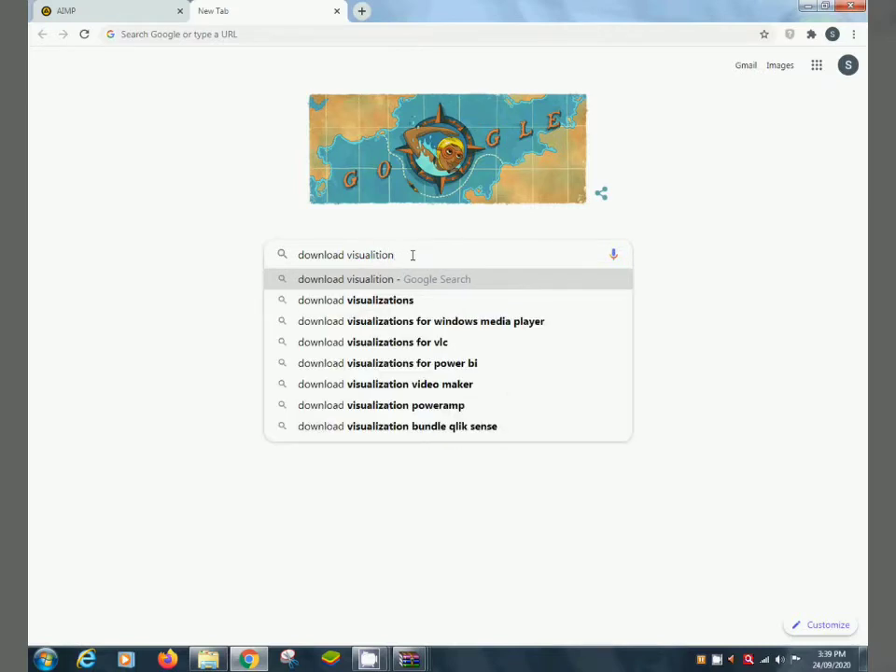
pyautogui.write(' fo')
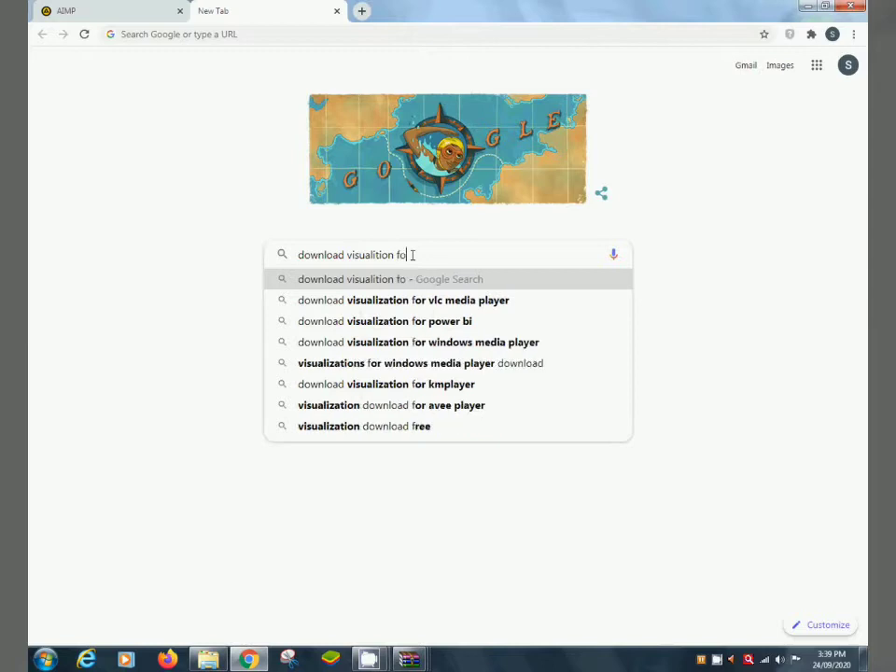
pyautogui.write('r ai')
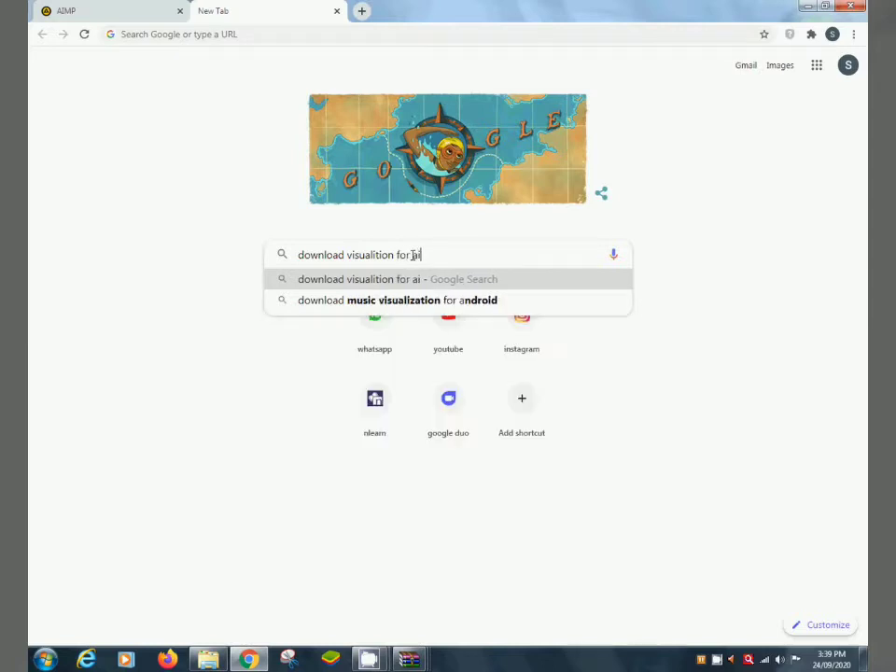
pyautogui.write('mp')
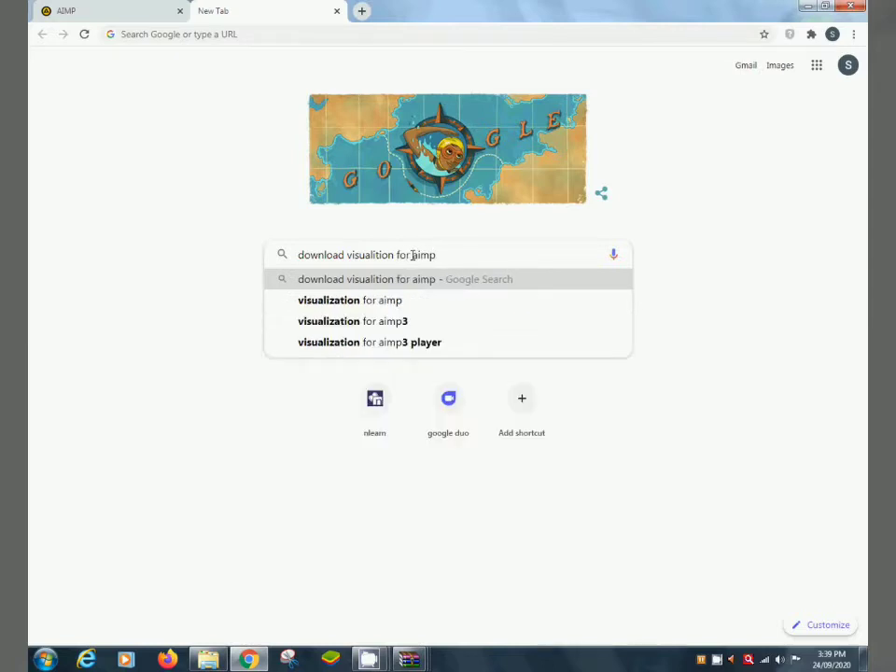
pyautogui.press('Return')
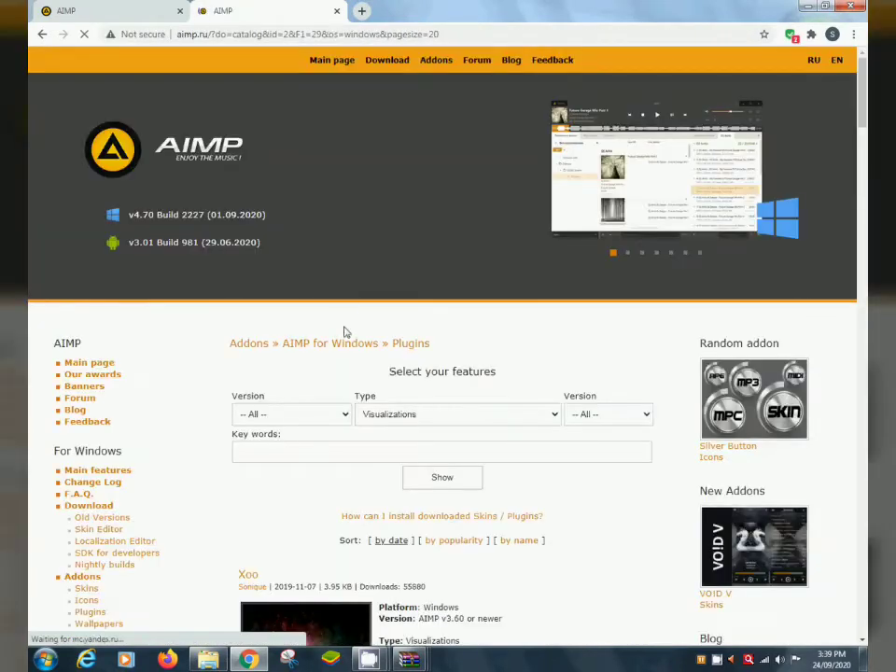
# Step: Download the Xoo and Whimsical Zoomer v1.1 visualizations from the catalog
pyautogui.scroll(-2, 341, 372)
pyautogui.scroll(-3, 341, 373)
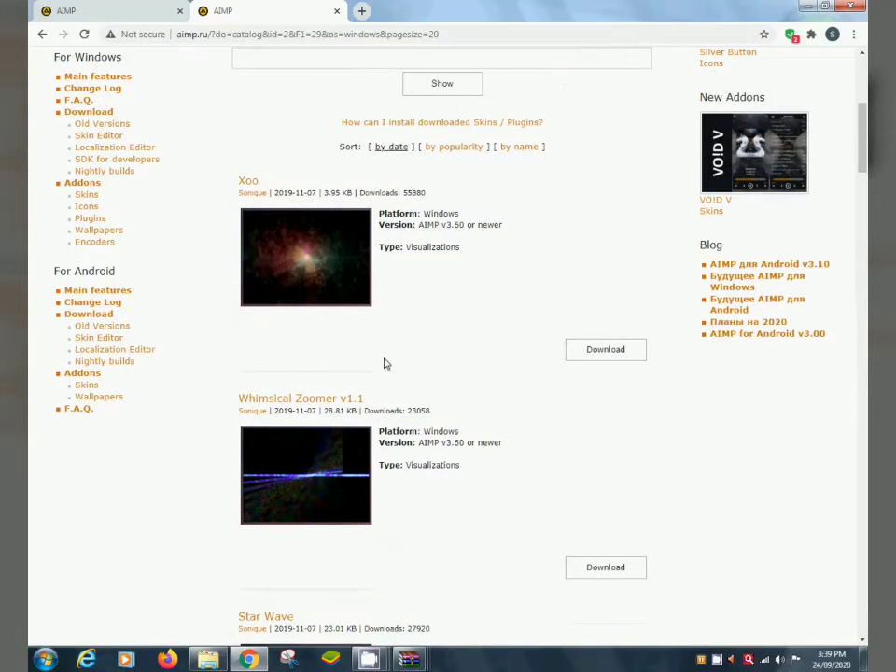
pyautogui.scroll(1, 355, 360)
pyautogui.click(589, 421)
pyautogui.scroll(-2, 590, 433)
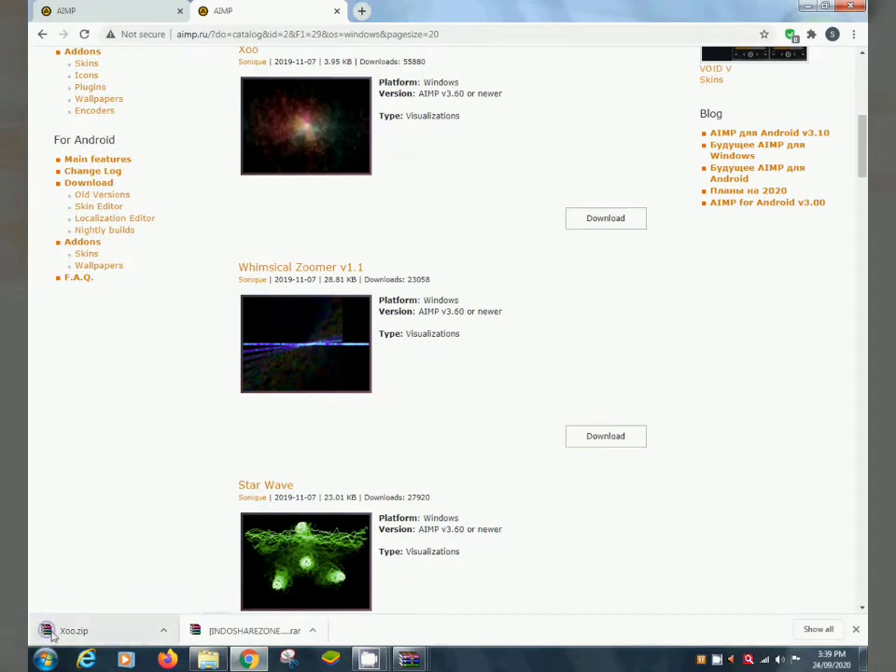
pyautogui.click(611, 444)
# Step: Download the Star Wave and Spectrum visualizations from the catalog
pyautogui.scroll(-1, 607, 441)
pyautogui.scroll(-1, 606, 441)
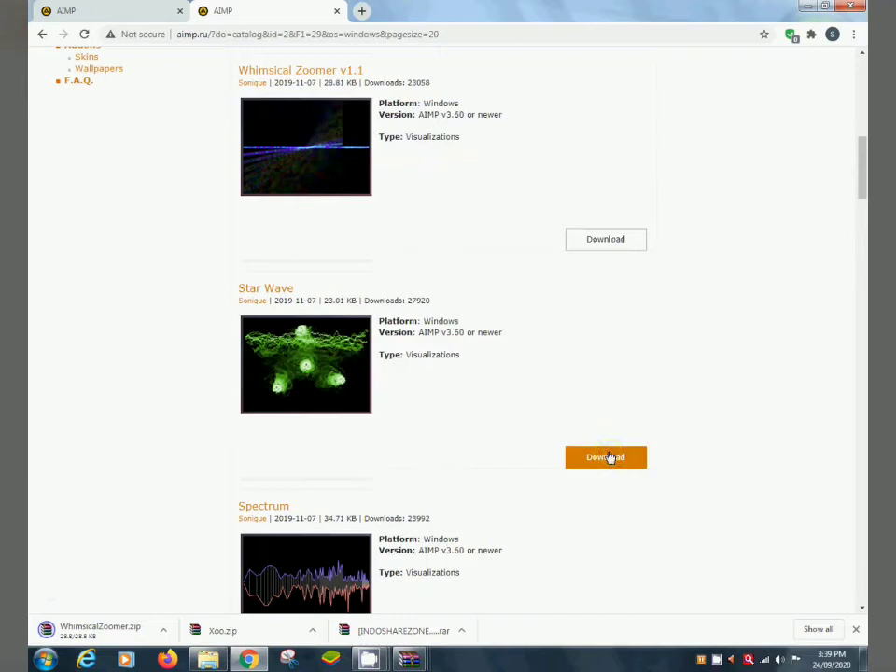
pyautogui.click(602, 448)
pyautogui.scroll(-3, 584, 438)
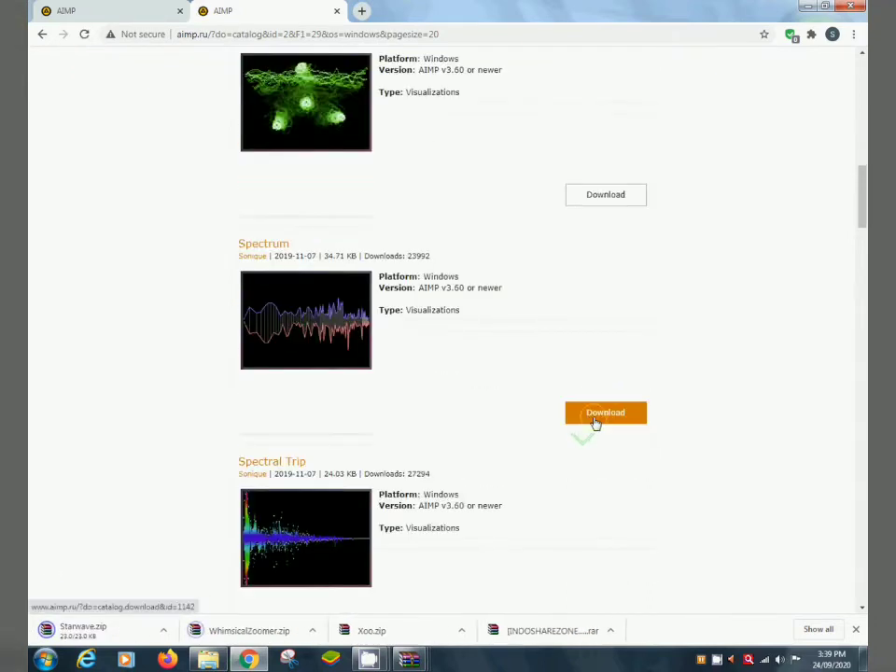
pyautogui.click(594, 424)
# Step: Download the Spectral Trip and Spectra Grid v2.5 visualizations from the catalog
pyautogui.scroll(-2, 601, 431)
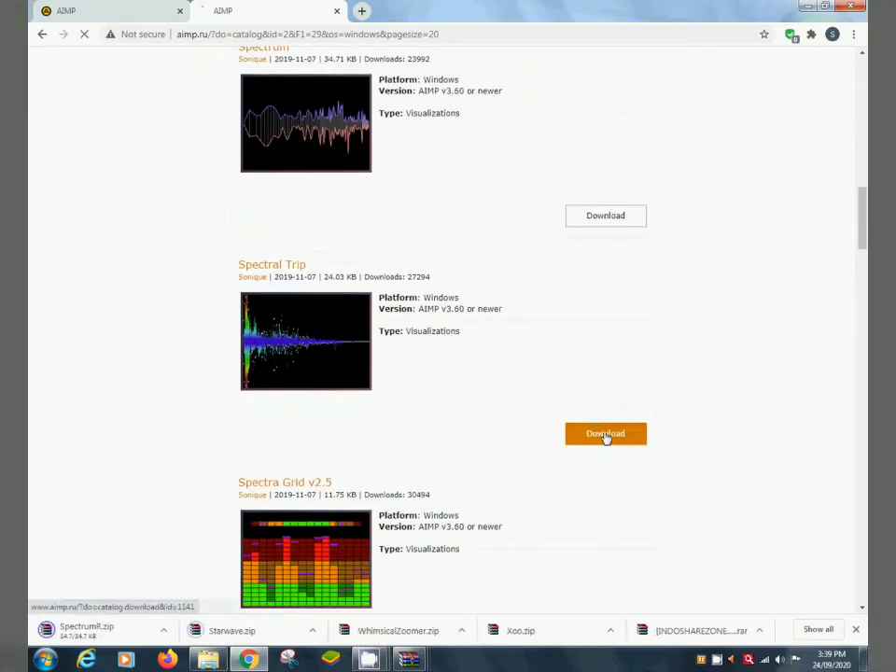
pyautogui.click(604, 433)
pyautogui.scroll(-1, 604, 438)
pyautogui.scroll(-2, 605, 437)
pyautogui.click(610, 398)
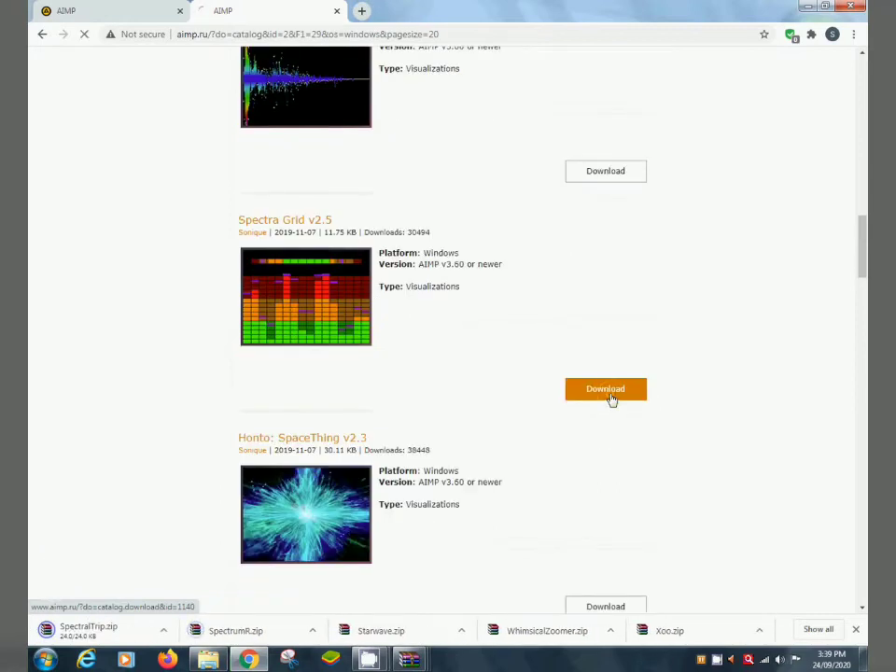
# Step: Download the Honto: SpaceThing v2.3 and Rabbit Hole visualizations from the catalog
pyautogui.scroll(-2, 611, 399)
pyautogui.scroll(-1, 610, 396)
pyautogui.click(606, 350)
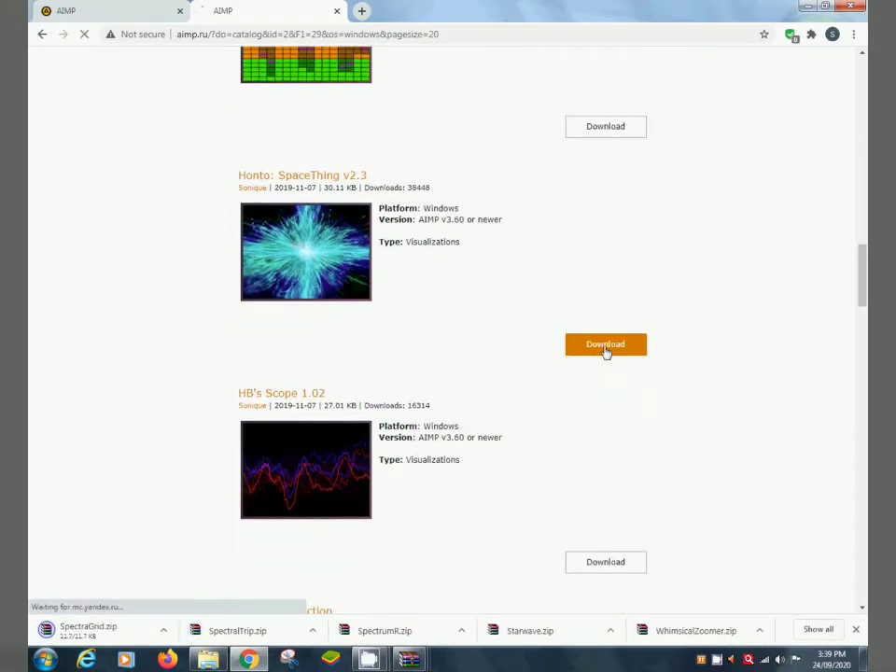
pyautogui.scroll(-1, 602, 355)
pyautogui.scroll(-5, 596, 363)
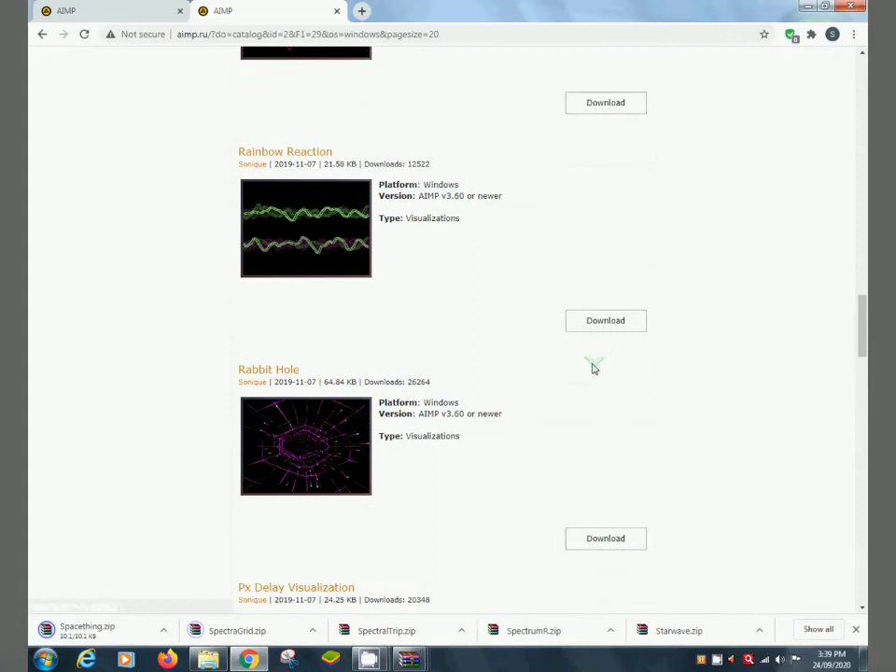
pyautogui.click(604, 406)
pyautogui.scroll(-3, 600, 406)
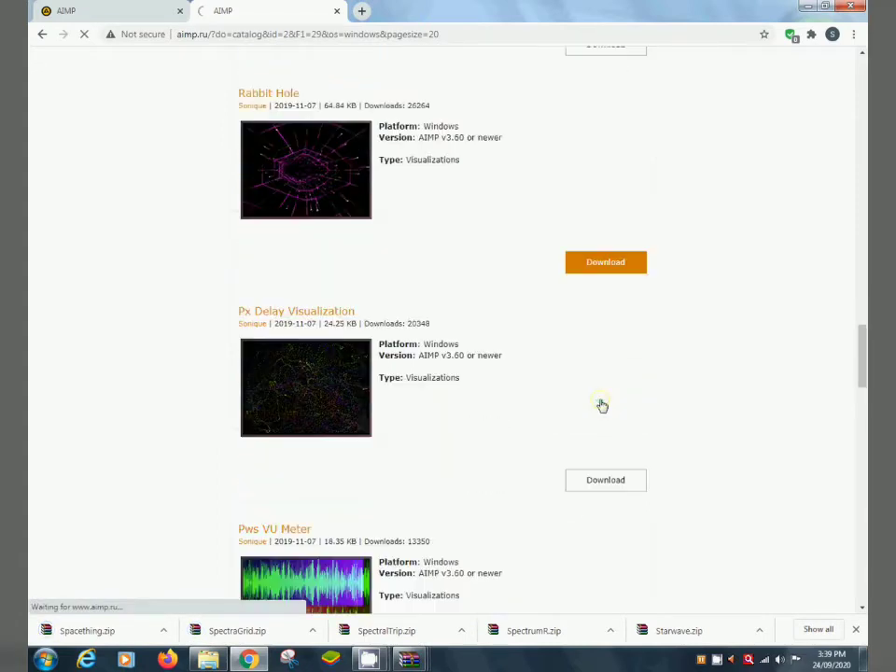
pyautogui.scroll(-4, 598, 458)
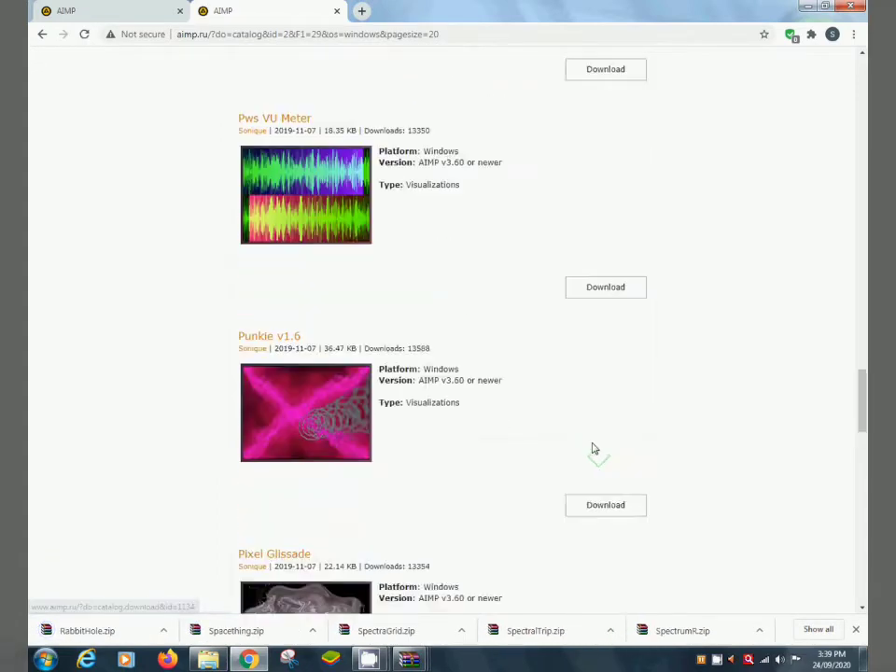
# Step: Open the second page of the visualization catalog and download the Light Magick v1.0b, Light Spectrum and Faited visualizations
pyautogui.scroll(-6, 592, 449)
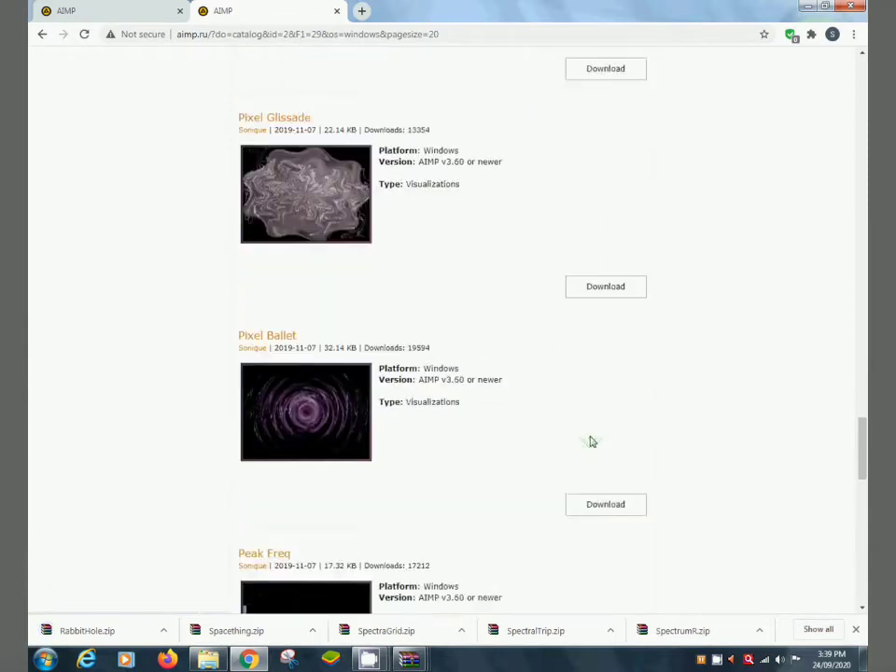
pyautogui.scroll(-6, 590, 441)
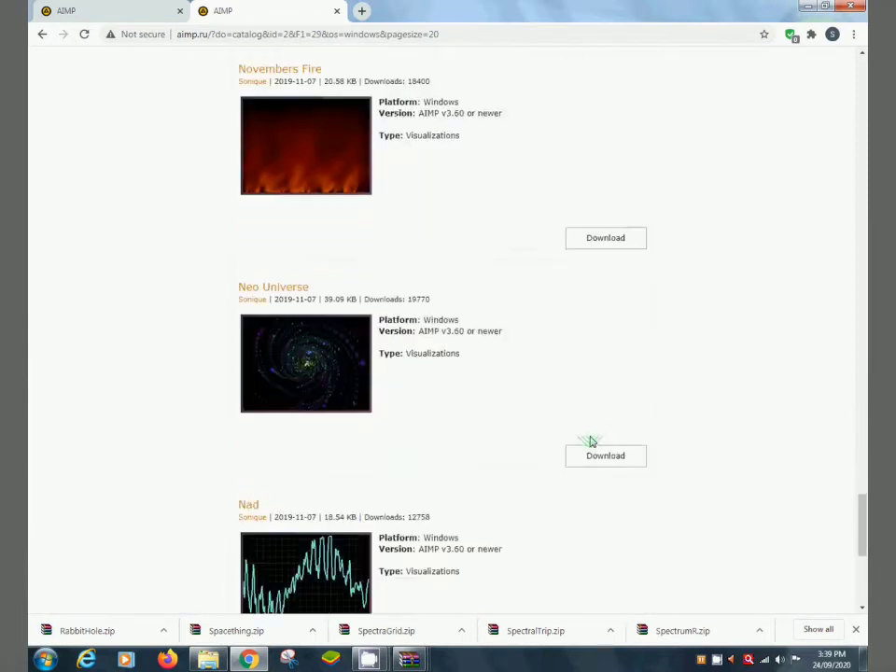
pyautogui.scroll(-3, 591, 443)
pyautogui.scroll(-2, 589, 438)
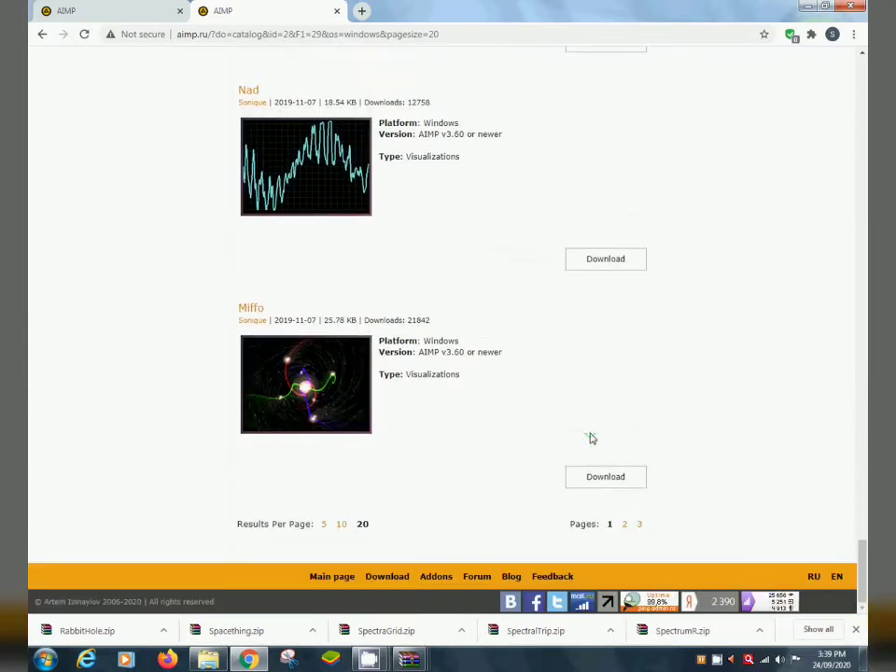
pyautogui.click(623, 525)
pyautogui.scroll(-5, 494, 350)
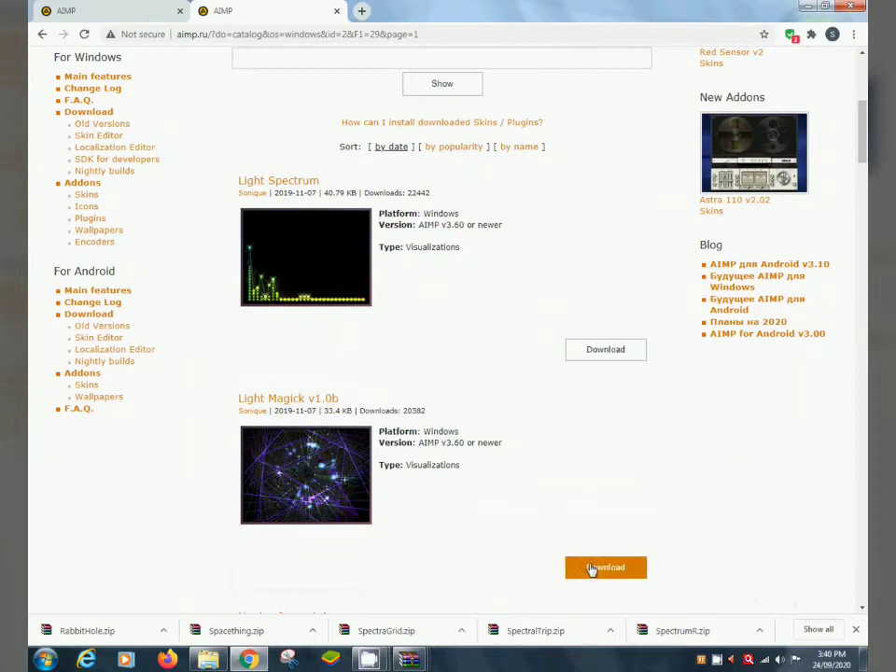
pyautogui.click(592, 568)
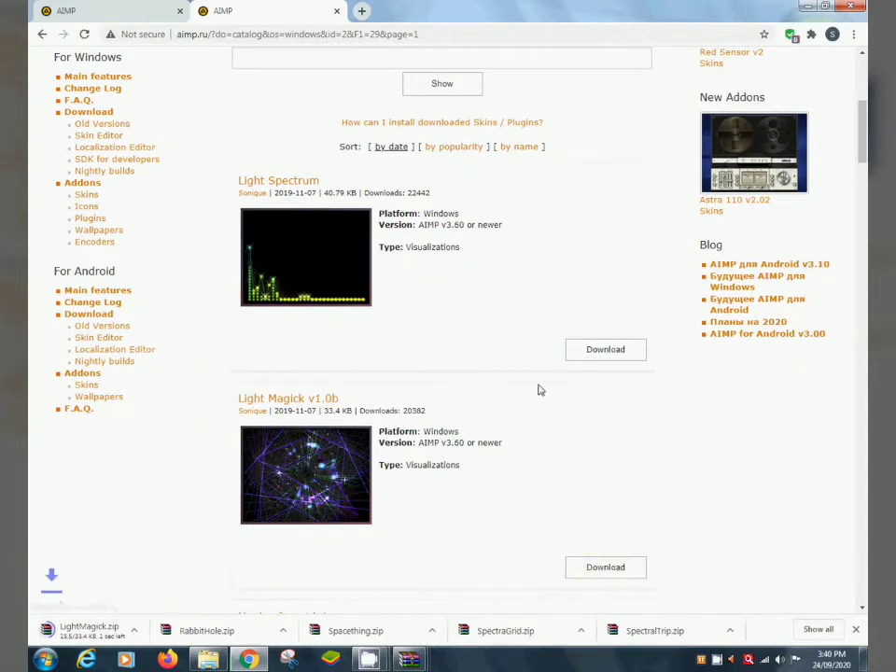
pyautogui.scroll(-7, 573, 360)
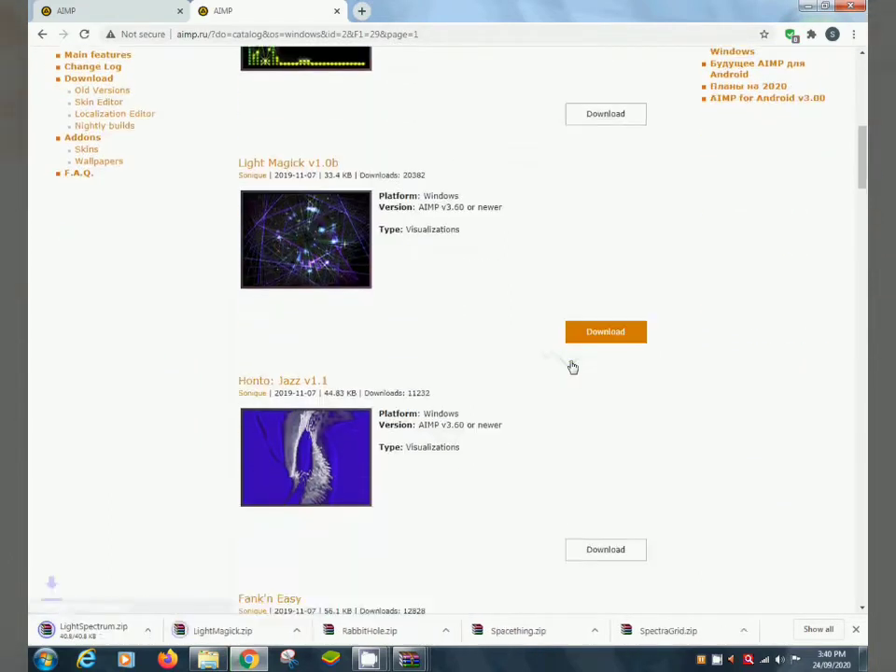
pyautogui.scroll(-3, 573, 366)
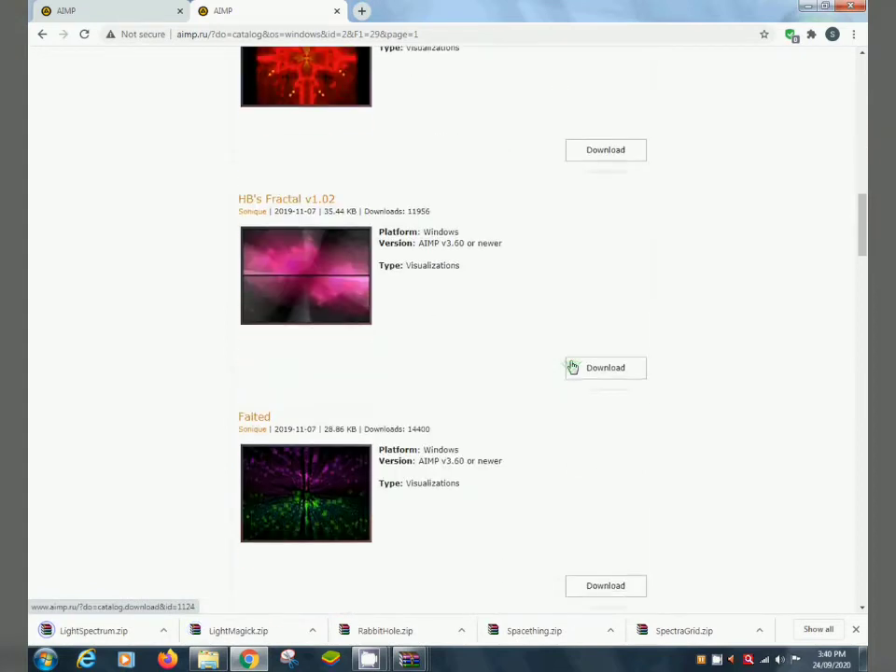
pyautogui.click(605, 585)
# Step: Open the third page of the visualization catalog and download the Stroboscope visualization
pyautogui.scroll(-4, 508, 413)
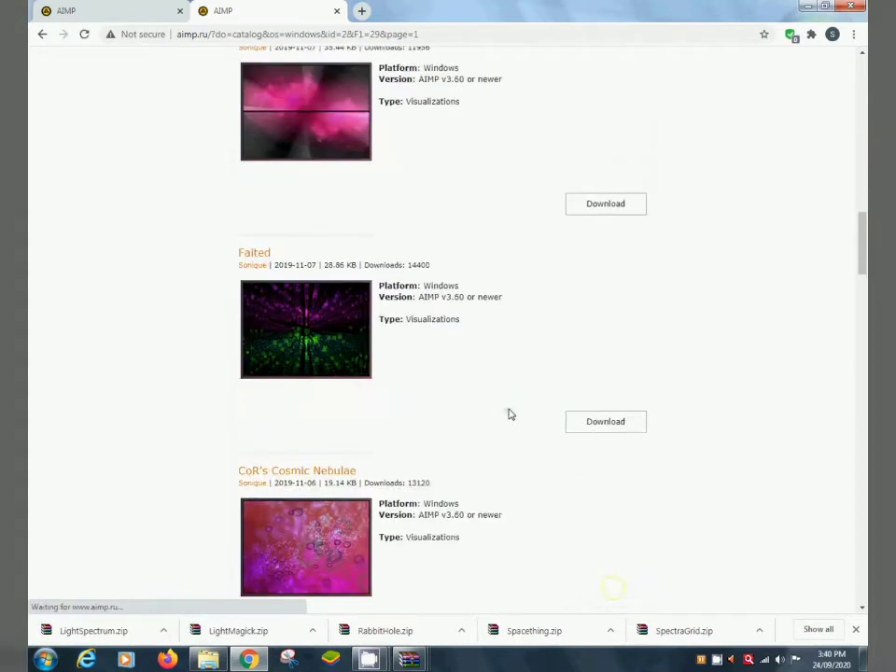
pyautogui.scroll(-8, 509, 410)
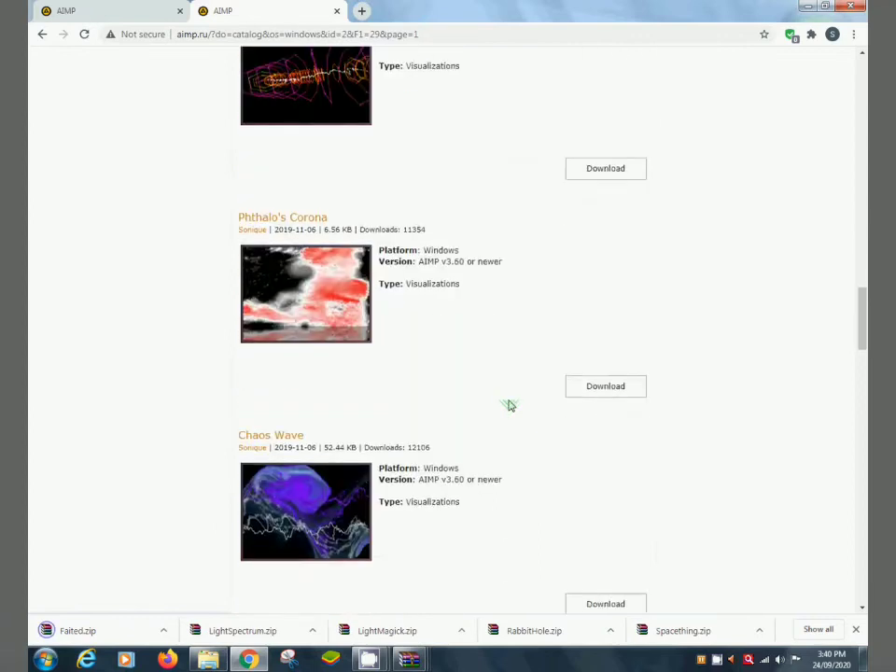
pyautogui.scroll(-7, 509, 405)
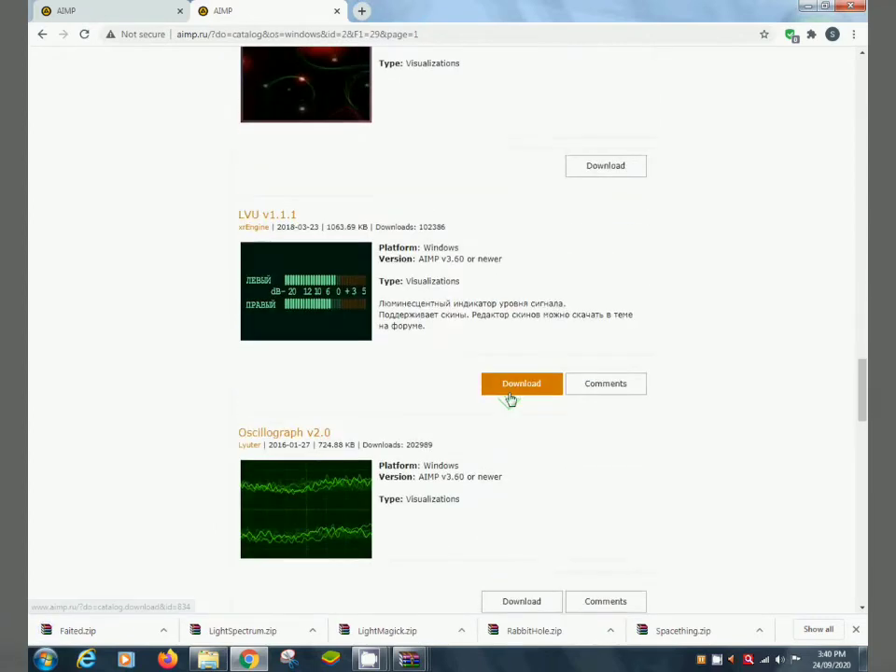
pyautogui.scroll(-5, 510, 397)
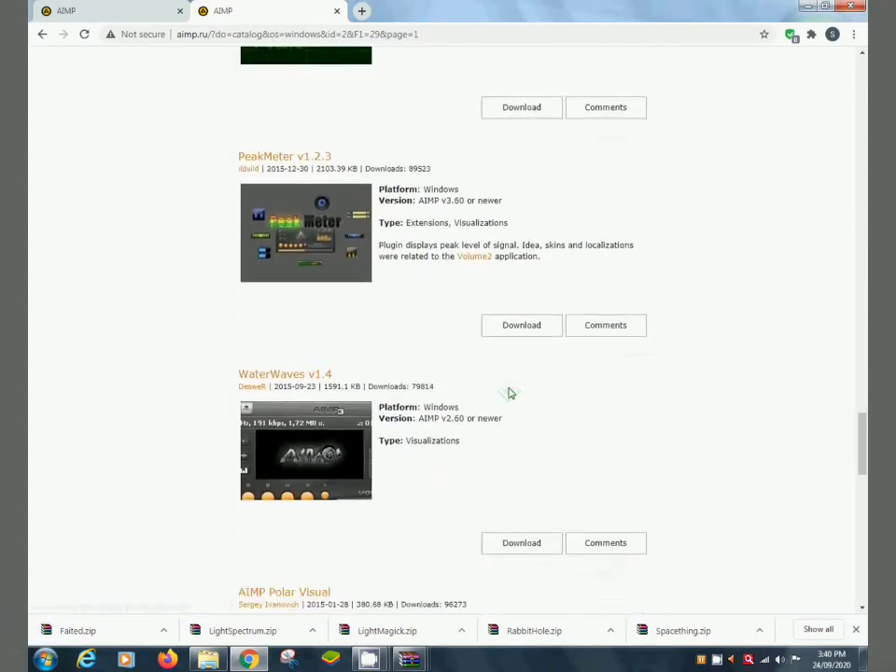
pyautogui.scroll(-2, 509, 393)
pyautogui.scroll(-6, 510, 393)
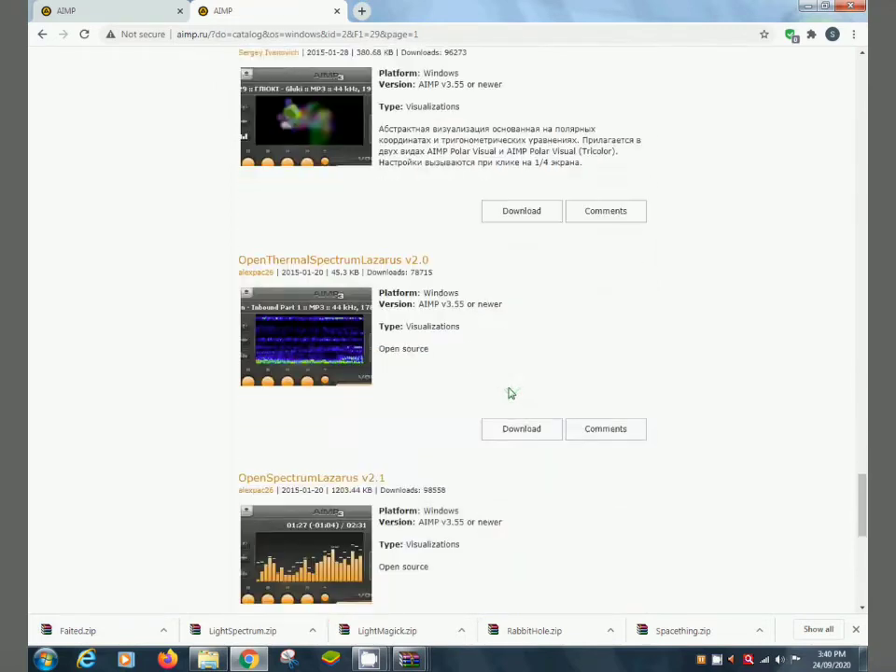
pyautogui.scroll(-3, 510, 393)
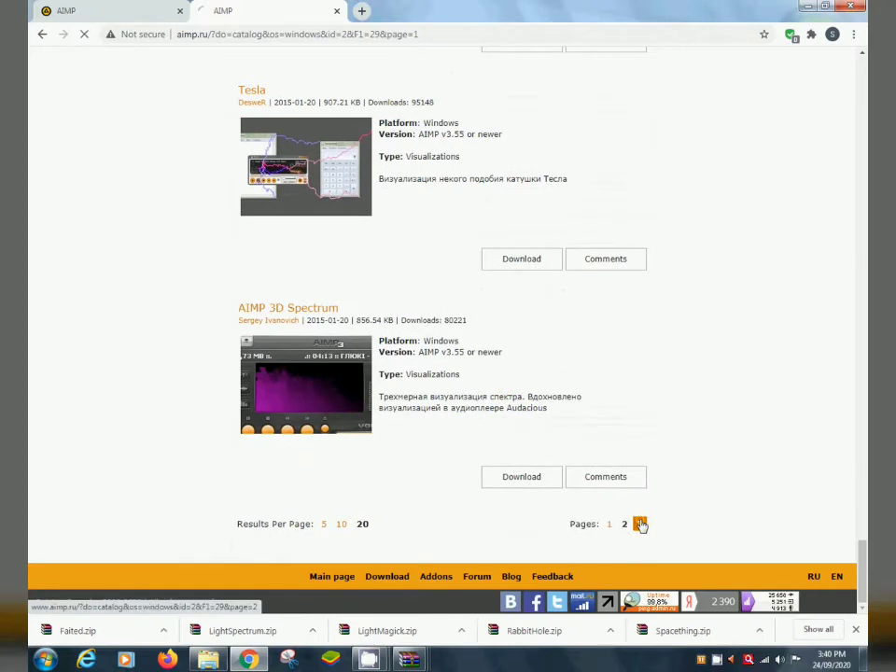
pyautogui.click(640, 524)
pyautogui.scroll(-2, 485, 311)
pyautogui.scroll(-5, 485, 311)
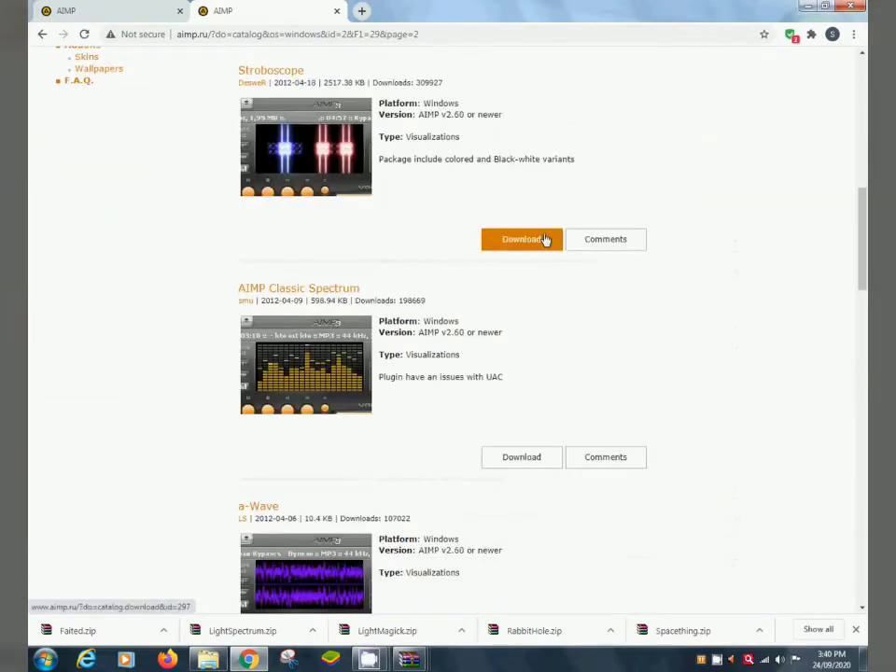
pyautogui.scroll(-5, 522, 244)
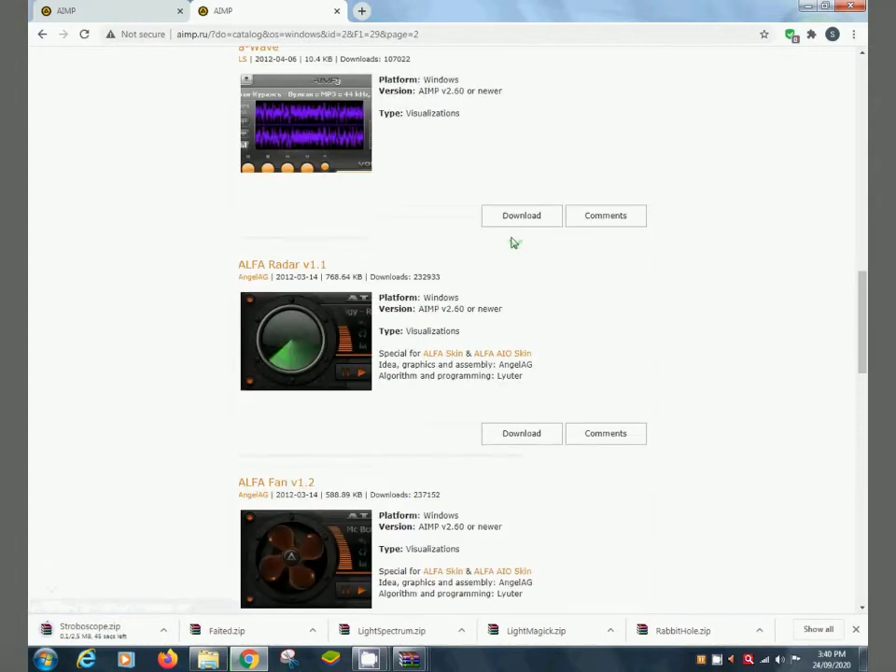
# Step: Download the ALFA Radar v1.1 and ALFA Fan v1.2 visualizations from the catalog
pyautogui.click(523, 426)
pyautogui.scroll(-2, 523, 423)
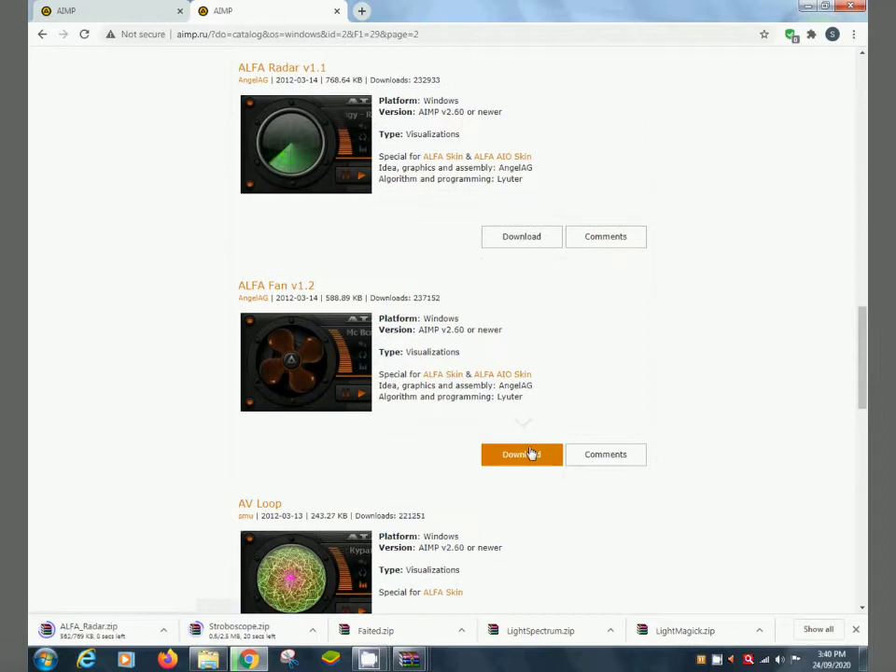
pyautogui.click(530, 453)
# Step: Download the AV Loop and AimpVis ArduinoLed visualizations from the catalog
pyautogui.scroll(-2, 528, 440)
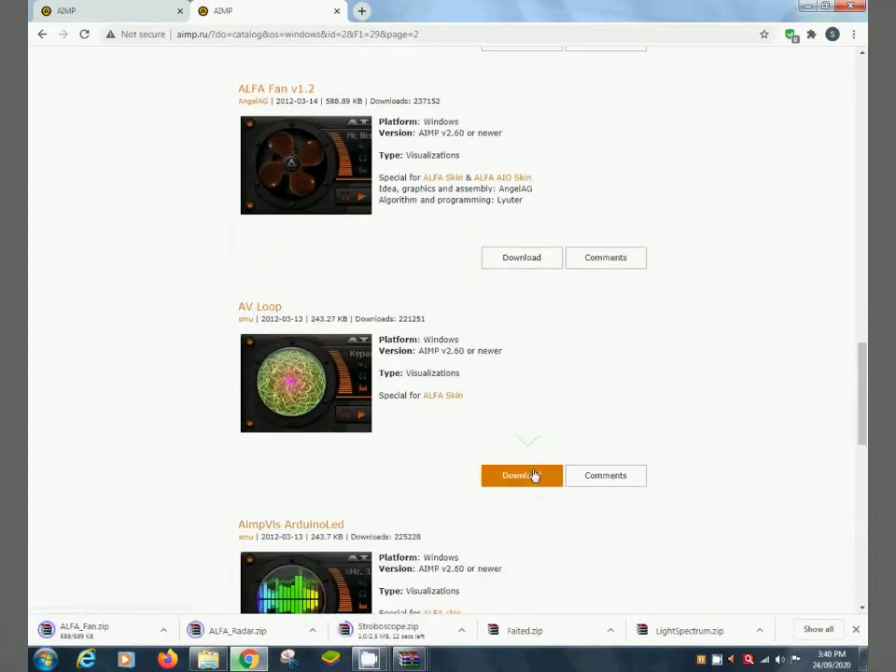
pyautogui.click(533, 477)
pyautogui.scroll(-2, 534, 473)
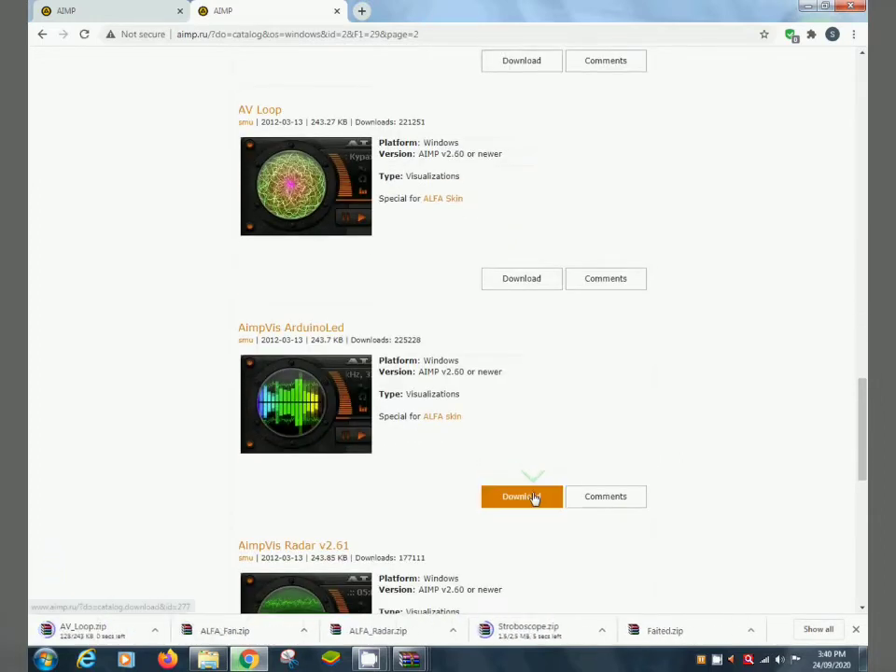
pyautogui.click(535, 497)
# Step: Open the browser's download list and show AimpVis_ArduinoLed.zip in its folder
pyautogui.scroll(-7, 530, 463)
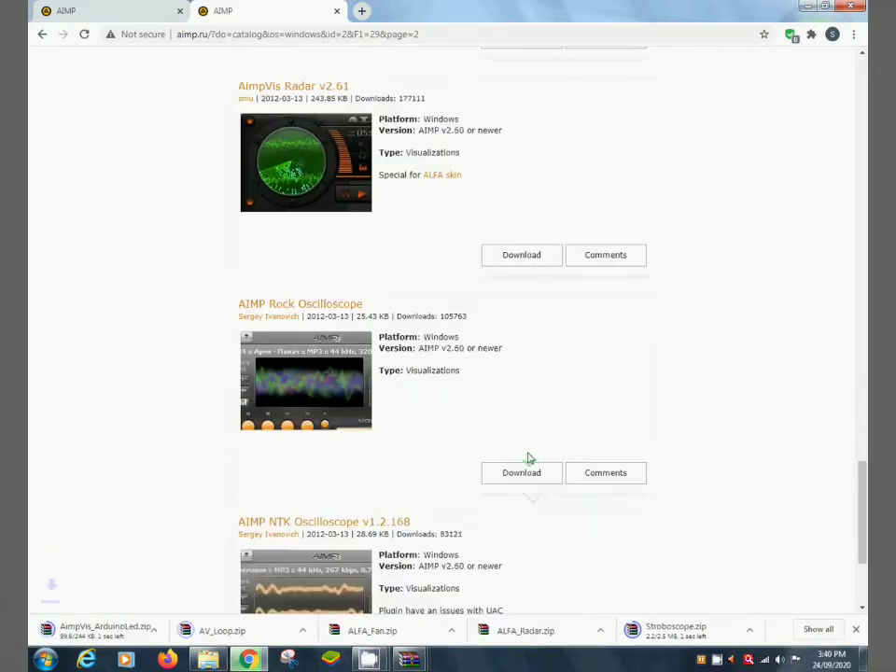
pyautogui.scroll(3, 500, 373)
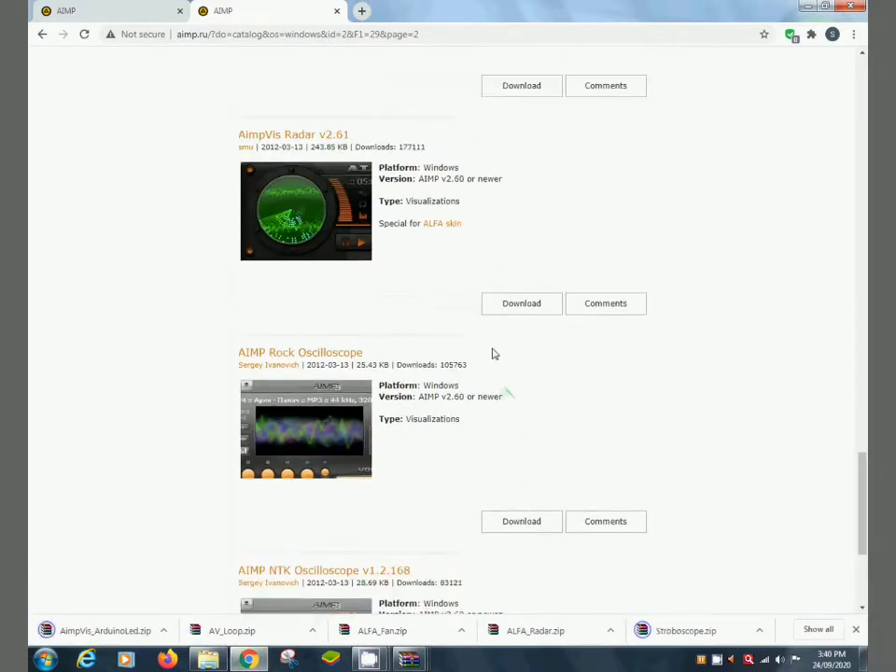
pyautogui.scroll(1, 511, 220)
pyautogui.click(853, 34)
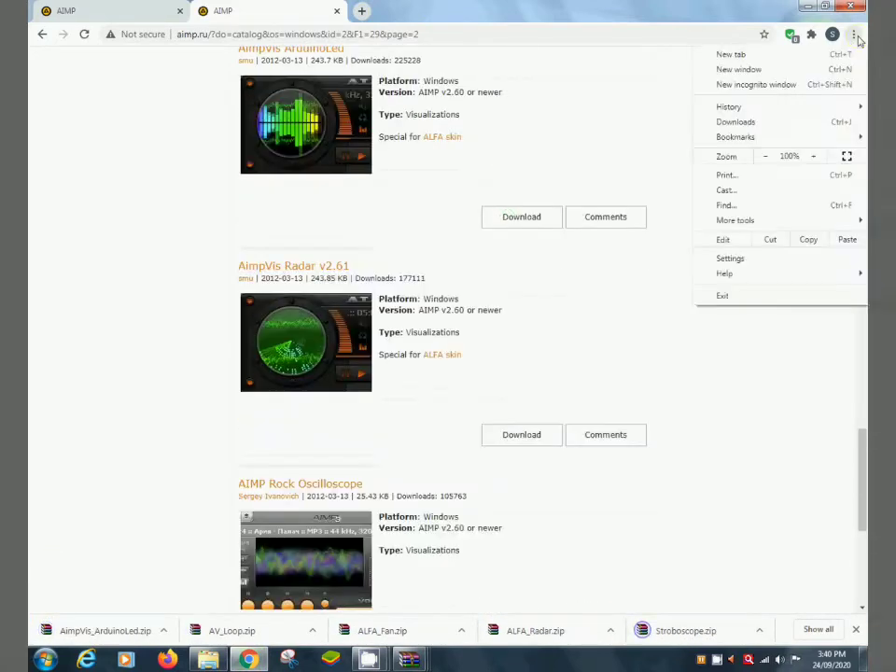
pyautogui.click(737, 123)
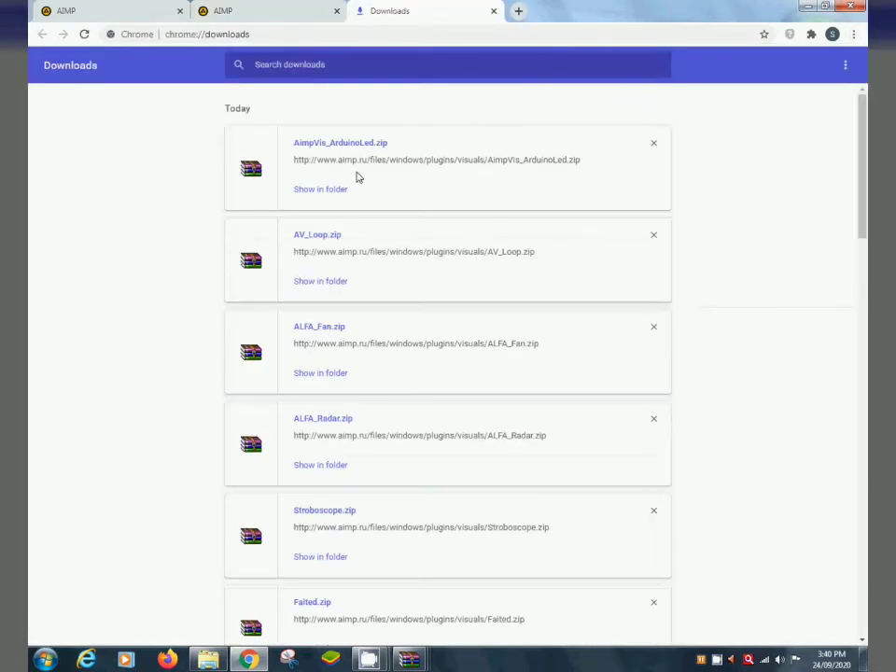
pyautogui.click(326, 189)
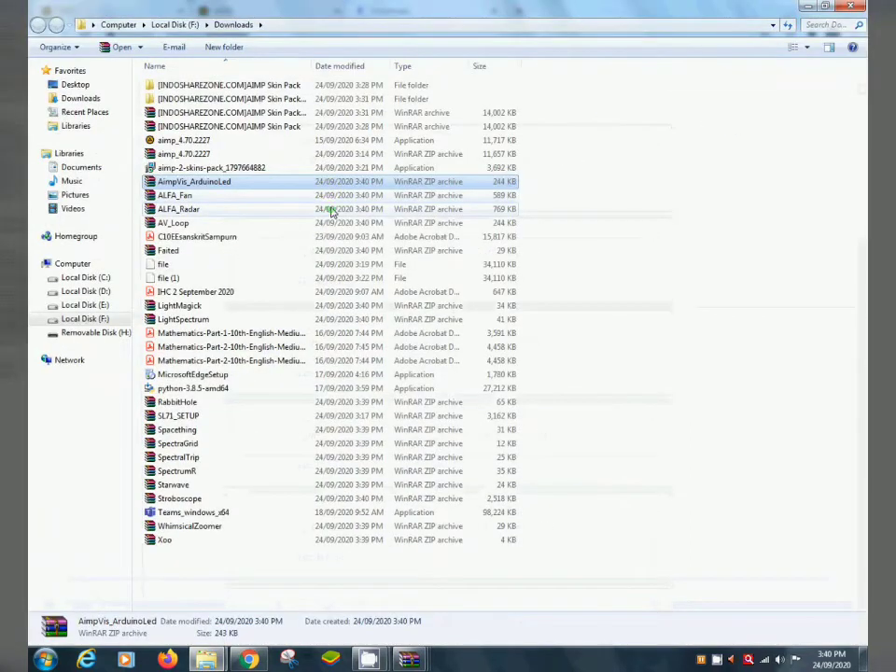
pyautogui.click(672, 198)
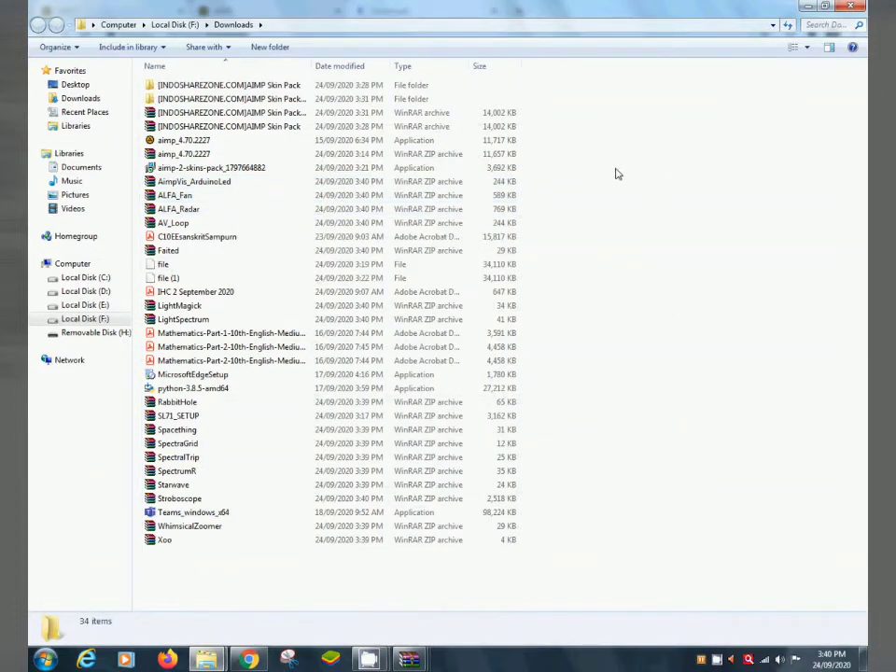
# Step: Select all downloaded visualization ZIP archives together with SL71_SETUP and open them with the AIMP desktop shortcut to install them, dismissing the notice
pyautogui.click(203, 182)
pyautogui.keyDown('ctrl'); pyautogui.click(175, 195); pyautogui.keyUp('ctrl')
pyautogui.keyDown('ctrl'); pyautogui.click(180, 209); pyautogui.keyUp('ctrl')
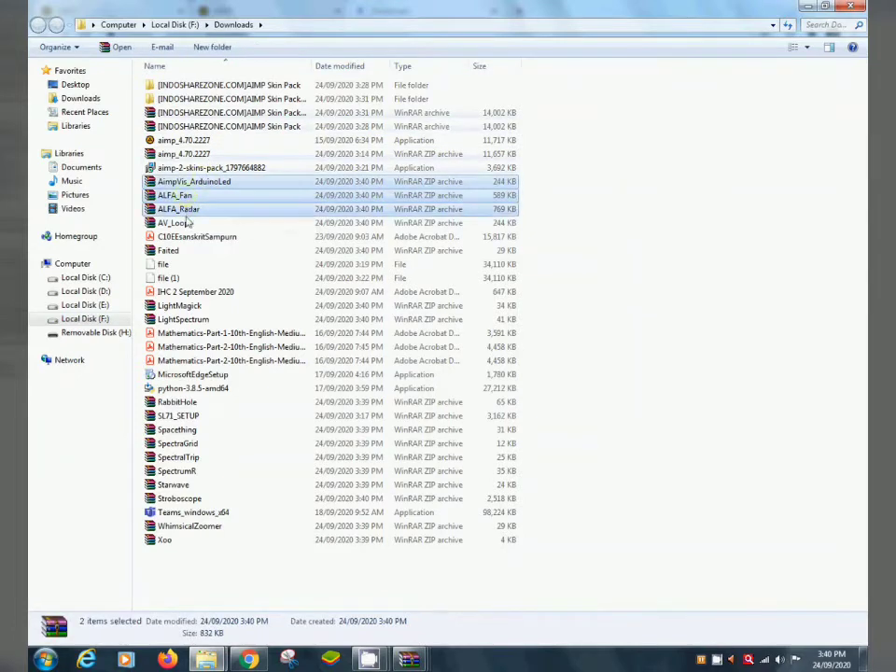
pyautogui.keyDown('ctrl'); pyautogui.click(186, 223); pyautogui.keyUp('ctrl')
pyautogui.keyDown('ctrl'); pyautogui.click(179, 250); pyautogui.keyUp('ctrl')
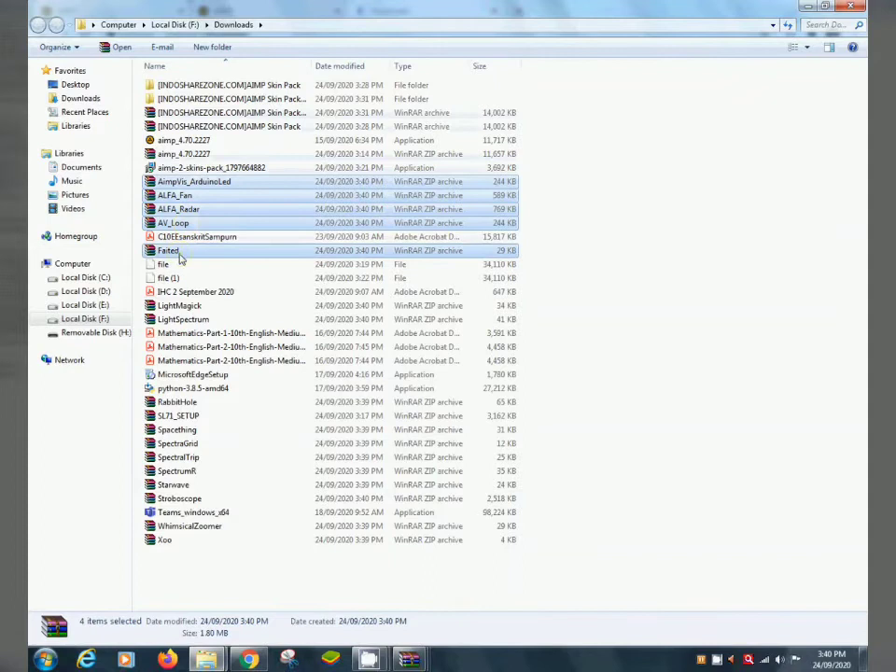
pyautogui.keyDown('ctrl'); pyautogui.click(189, 306); pyautogui.keyUp('ctrl')
pyautogui.keyDown('ctrl'); pyautogui.click(192, 319); pyautogui.keyUp('ctrl')
pyautogui.keyDown('ctrl'); pyautogui.click(191, 401); pyautogui.keyUp('ctrl')
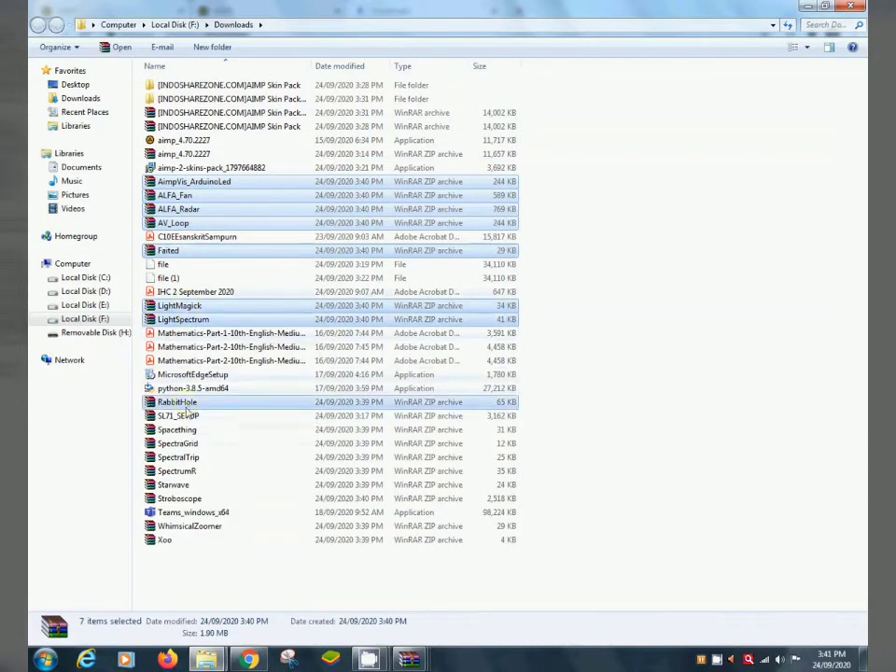
pyautogui.keyDown('ctrl'); pyautogui.click(189, 415); pyautogui.keyUp('ctrl')
pyautogui.keyDown('ctrl'); pyautogui.click(188, 429); pyautogui.keyUp('ctrl')
pyautogui.keyDown('ctrl'); pyautogui.click(188, 444); pyautogui.keyUp('ctrl')
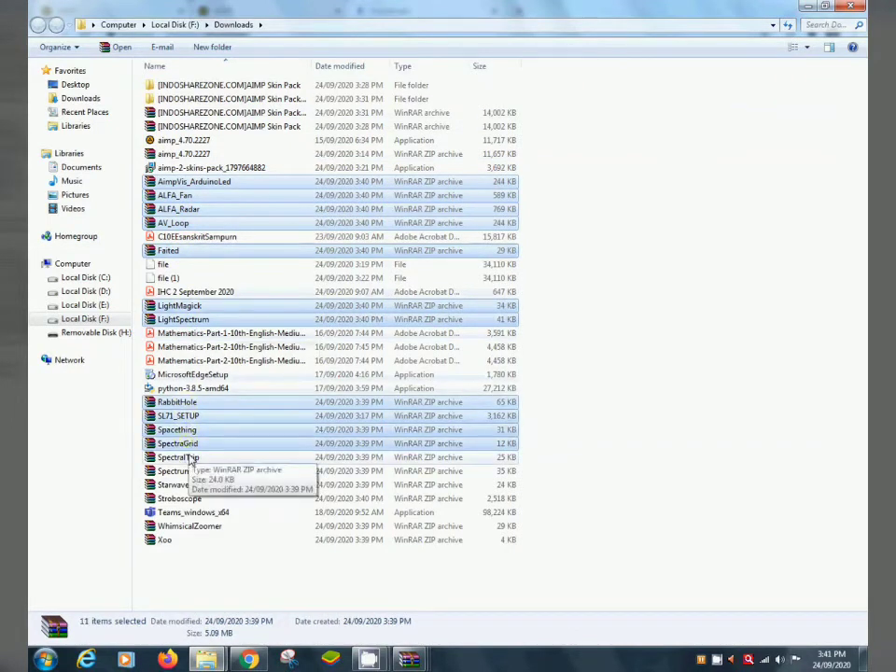
pyautogui.keyDown('ctrl'); pyautogui.click(184, 457); pyautogui.keyUp('ctrl')
pyautogui.keyDown('ctrl'); pyautogui.click(179, 471); pyautogui.keyUp('ctrl')
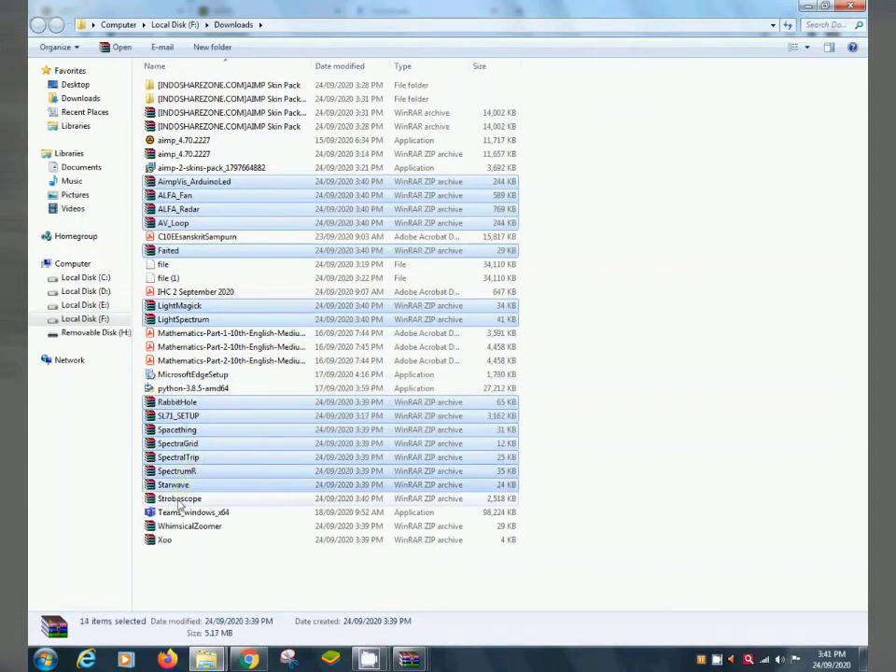
pyautogui.keyDown('ctrl'); pyautogui.click(179, 500); pyautogui.keyUp('ctrl')
pyautogui.keyDown('ctrl'); pyautogui.click(185, 528); pyautogui.keyUp('ctrl')
pyautogui.keyDown('ctrl'); pyautogui.click(179, 540); pyautogui.keyUp('ctrl')
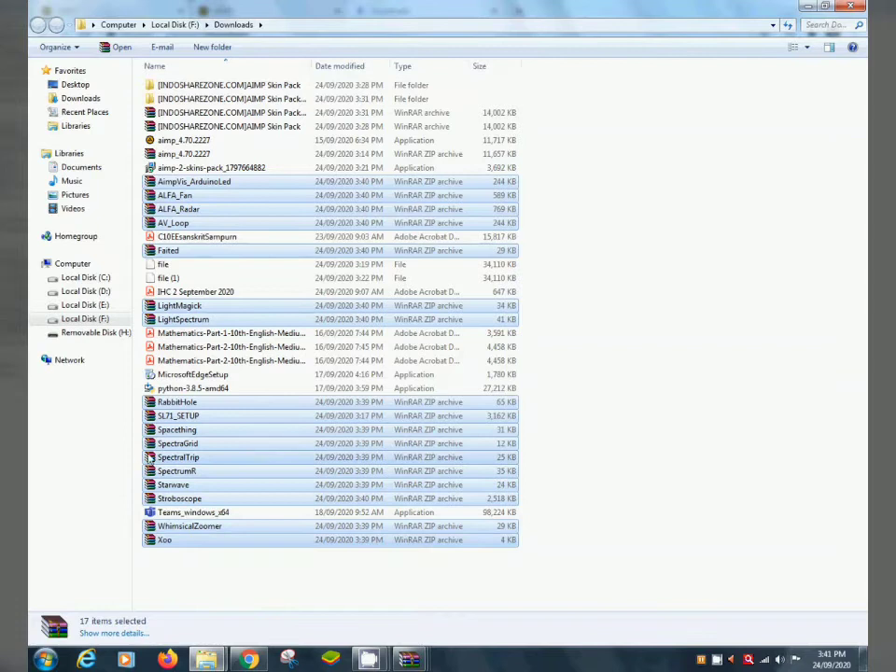
pyautogui.moveTo(269, 442); pyautogui.dragTo(163, 91)
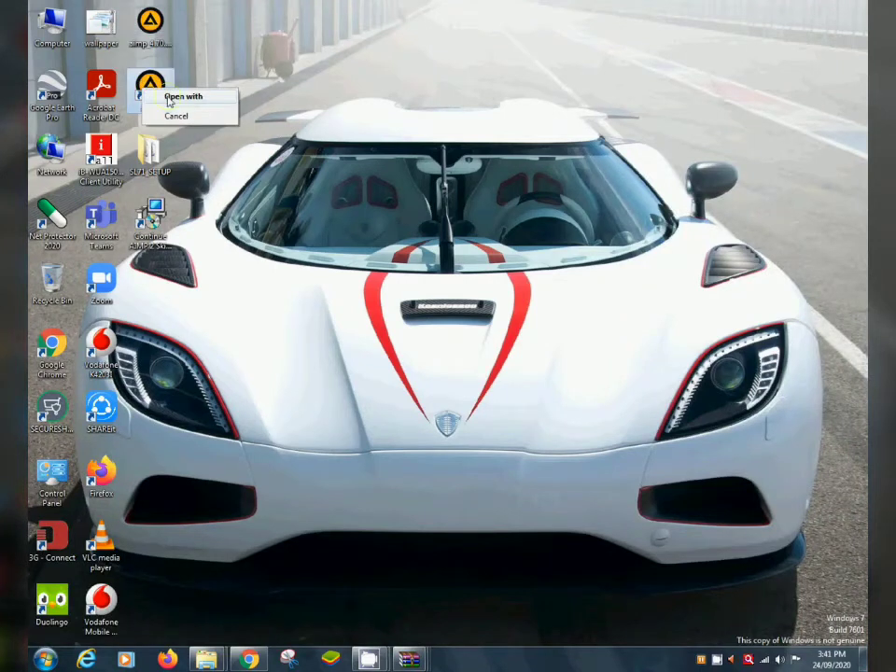
pyautogui.click(170, 99)
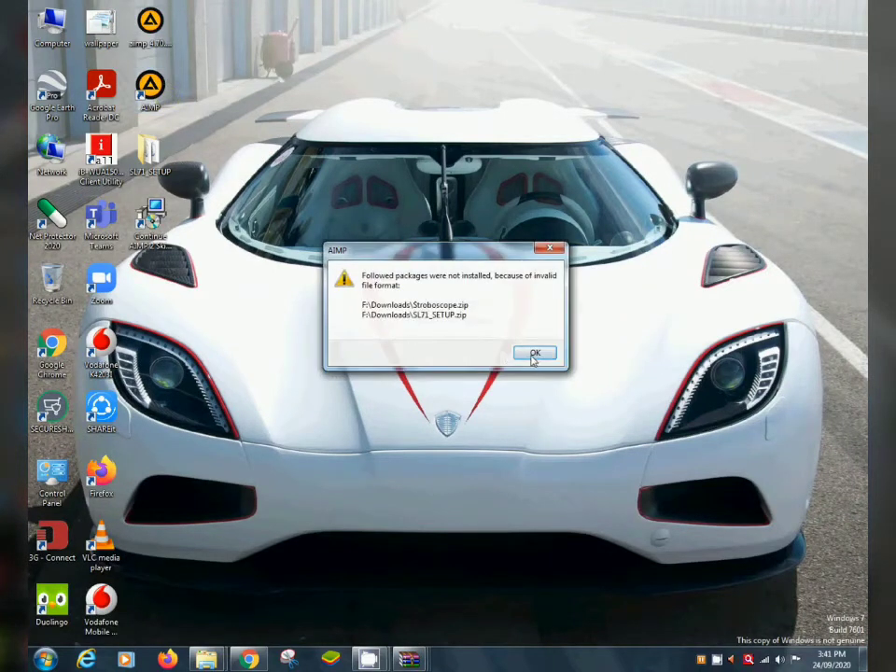
pyautogui.click(534, 353)
# Step: Look through the plugin list in the AIMP options for the added visualizations and close the options window
pyautogui.scroll(4, 560, 392)
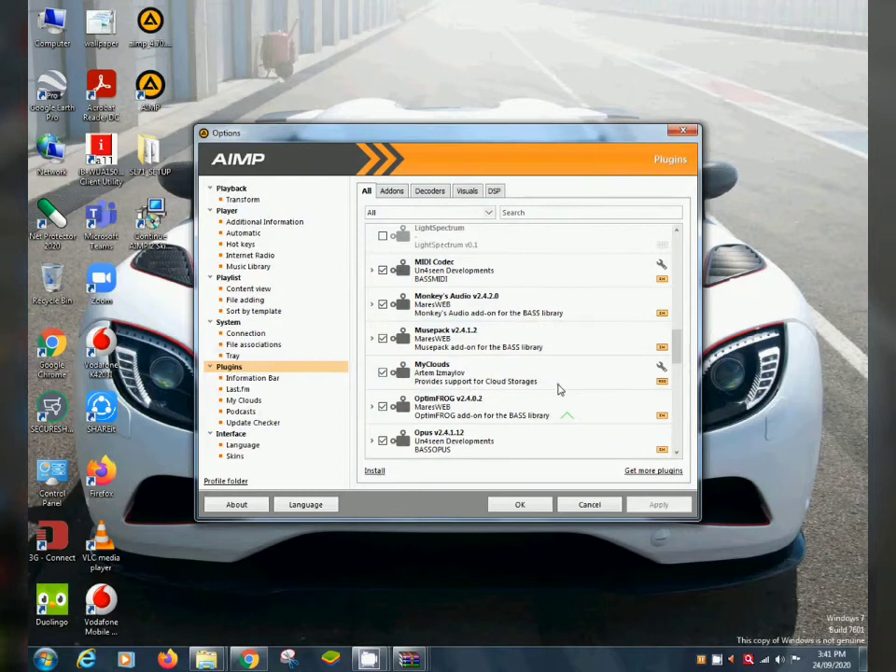
pyautogui.scroll(-2, 558, 390)
pyautogui.scroll(2, 558, 386)
pyautogui.scroll(-2, 557, 380)
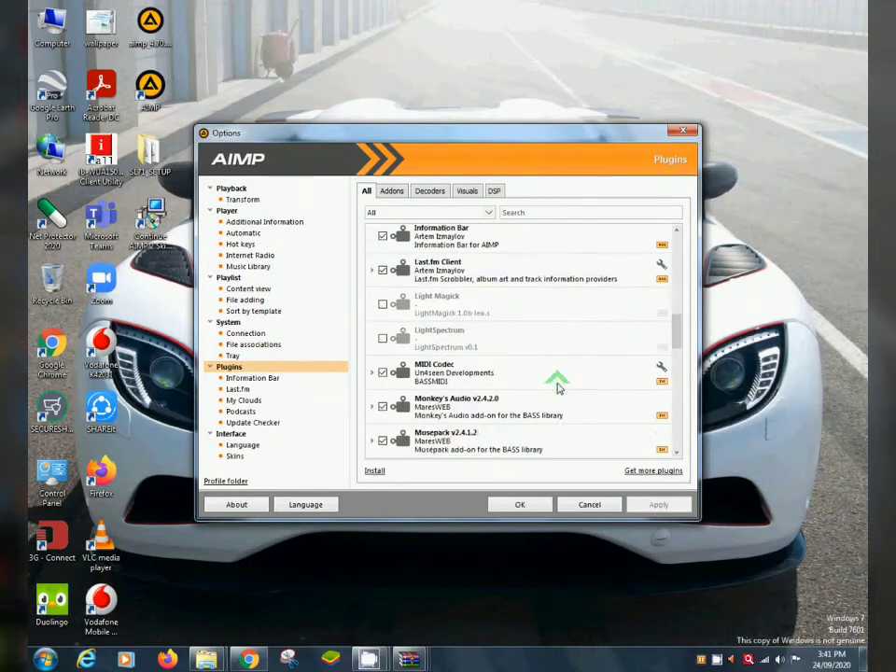
pyautogui.click(688, 130)
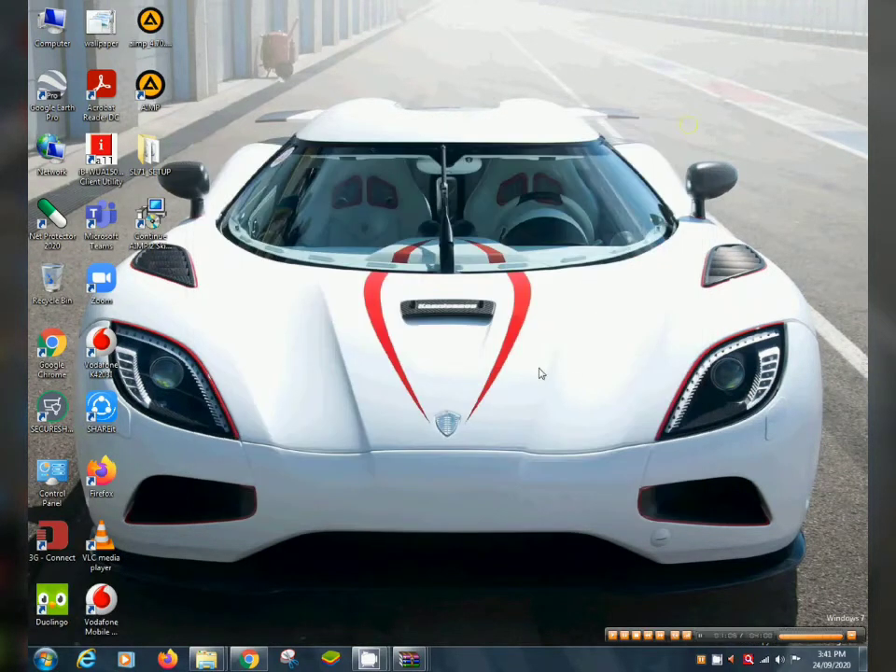
# Step: Restore the minimized AIMP player to the desktop and check the system volume level
pyautogui.click(701, 660)
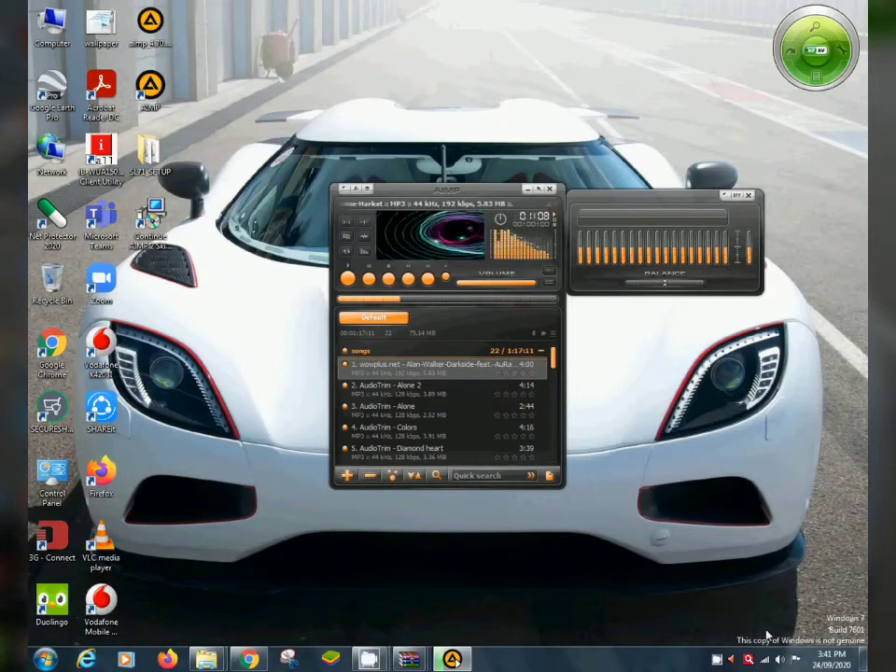
pyautogui.click(780, 660)
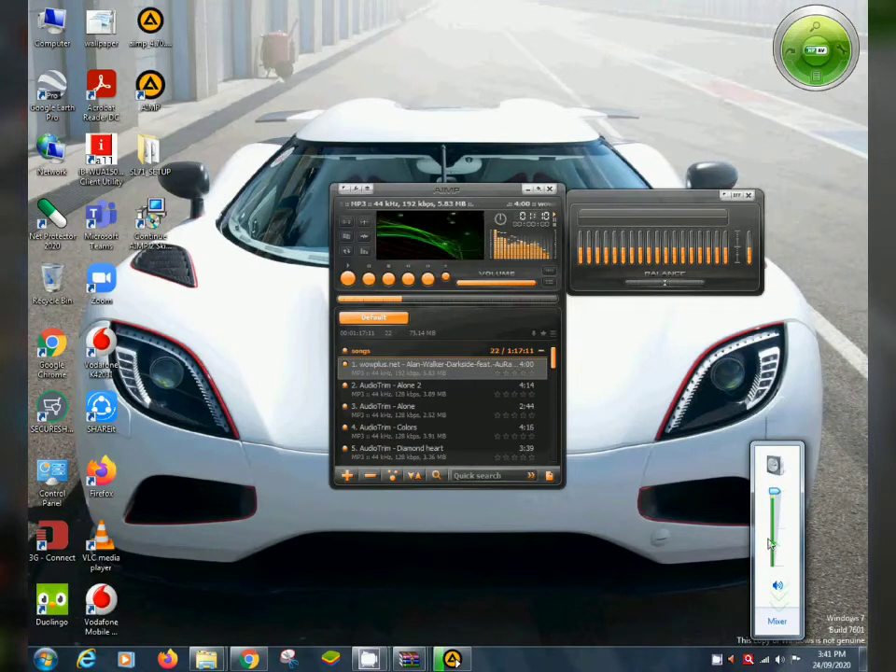
pyautogui.click(692, 505)
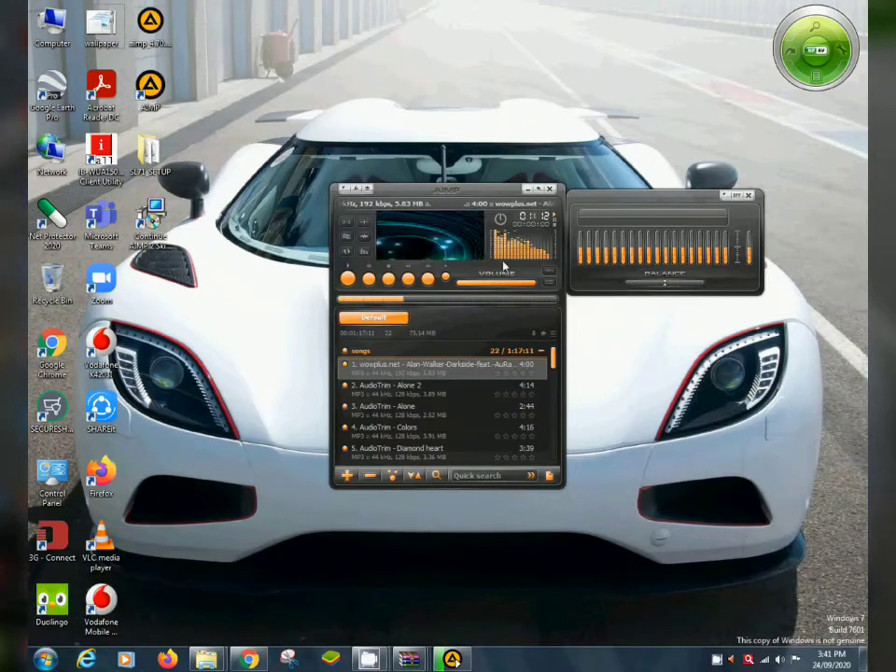
# Step: Switch the player's visualization to Analog Meter - Classic
pyautogui.rightClick(434, 238)
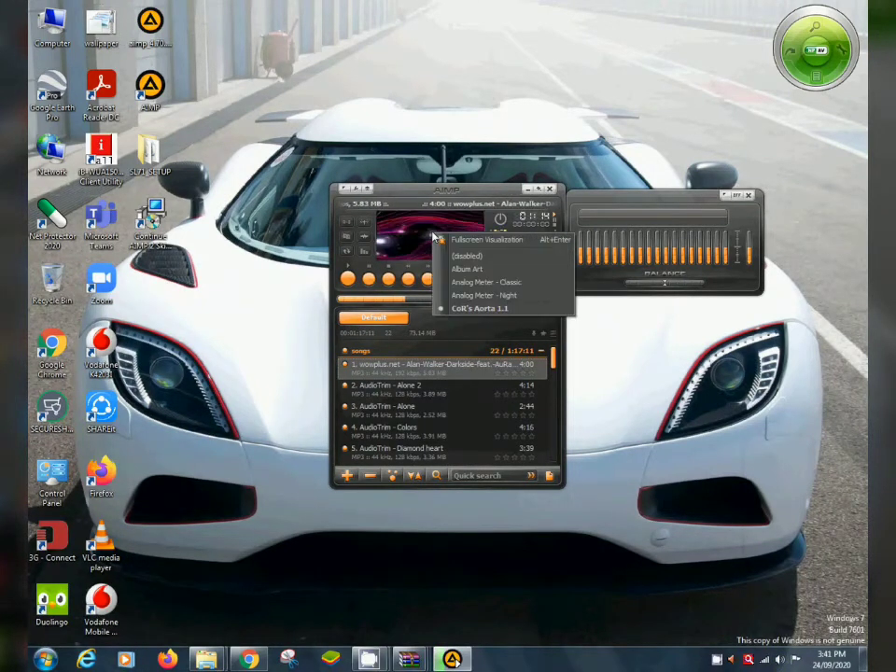
pyautogui.rightClick(397, 241)
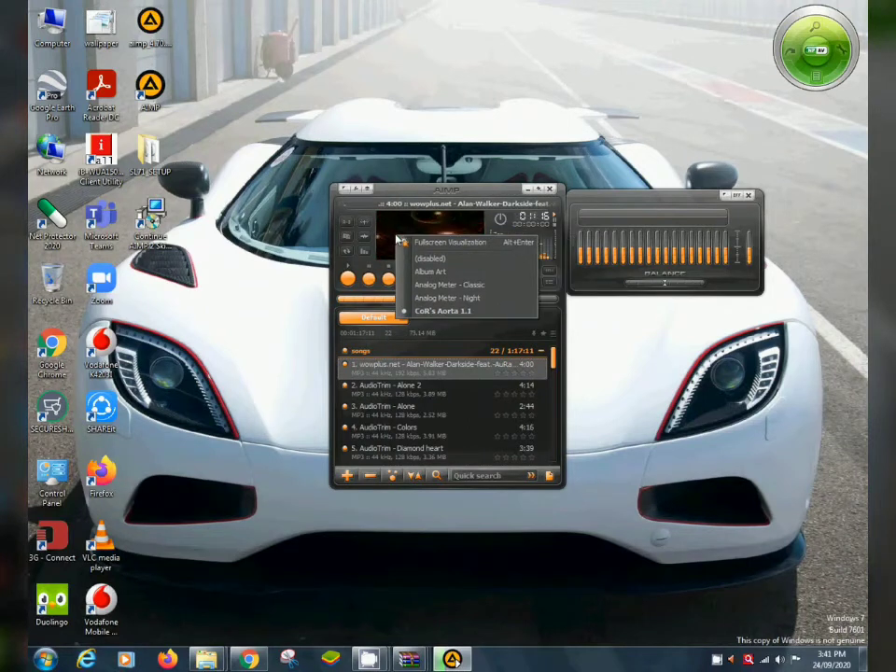
pyautogui.click(420, 285)
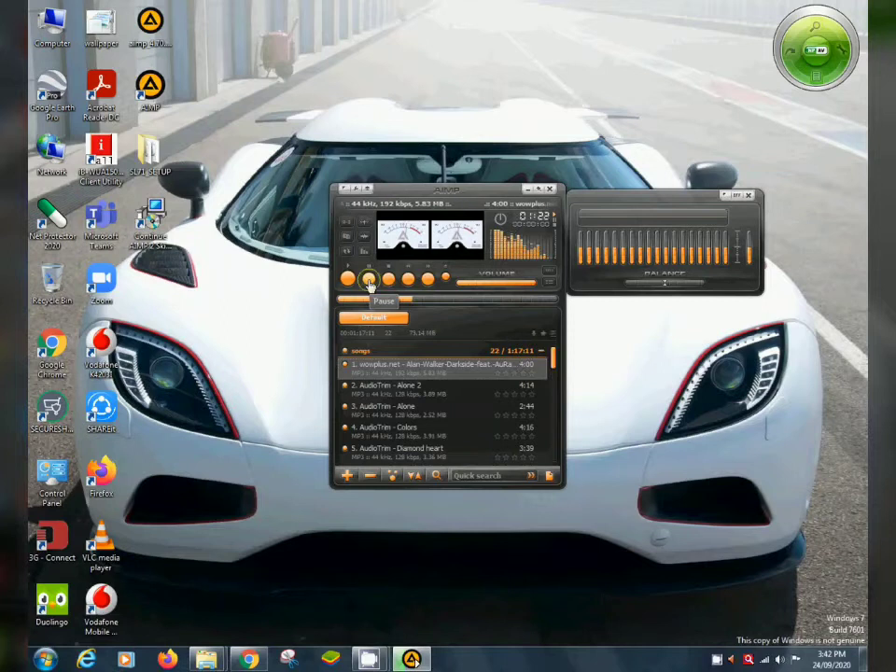
# Step: Select the AimpVis ArduinoLED(ALFA skin) visualization and show it in fullscreen
pyautogui.rightClick(434, 240)
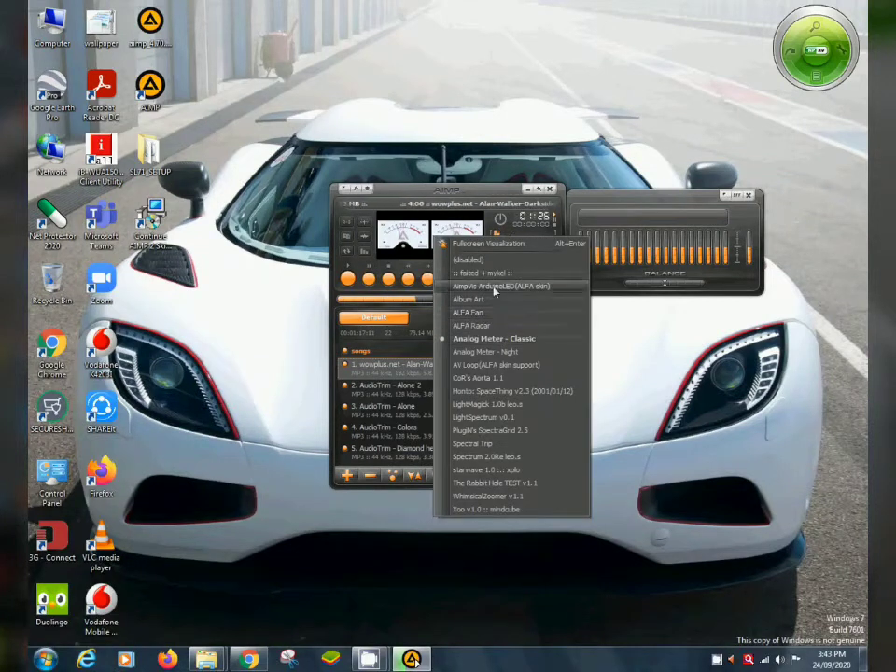
pyautogui.click(485, 286)
pyautogui.doubleClick(459, 250)
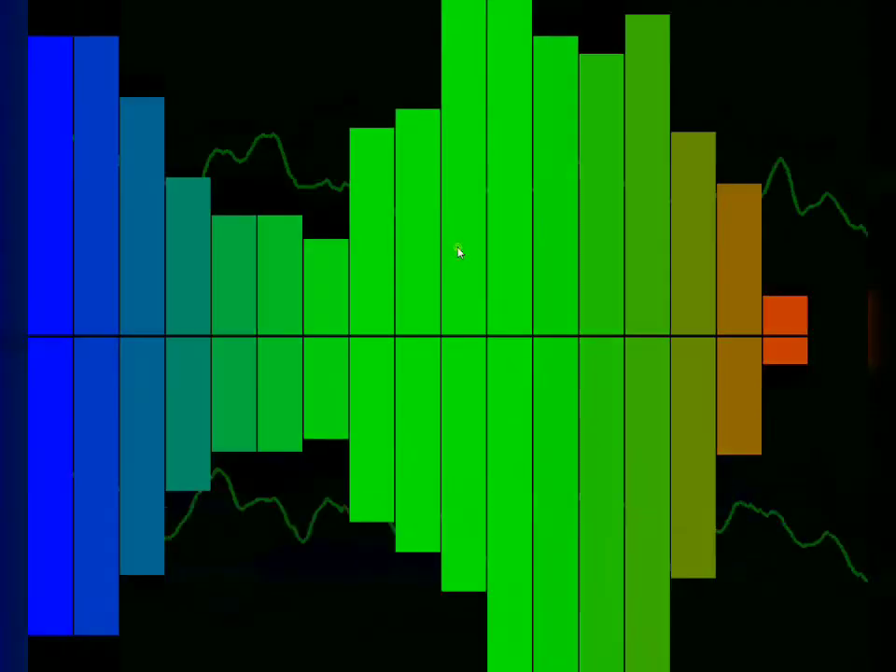
# Step: Change the fullscreen visualization to :: faited + mykel :: and watch it play
pyautogui.rightClick(462, 255)
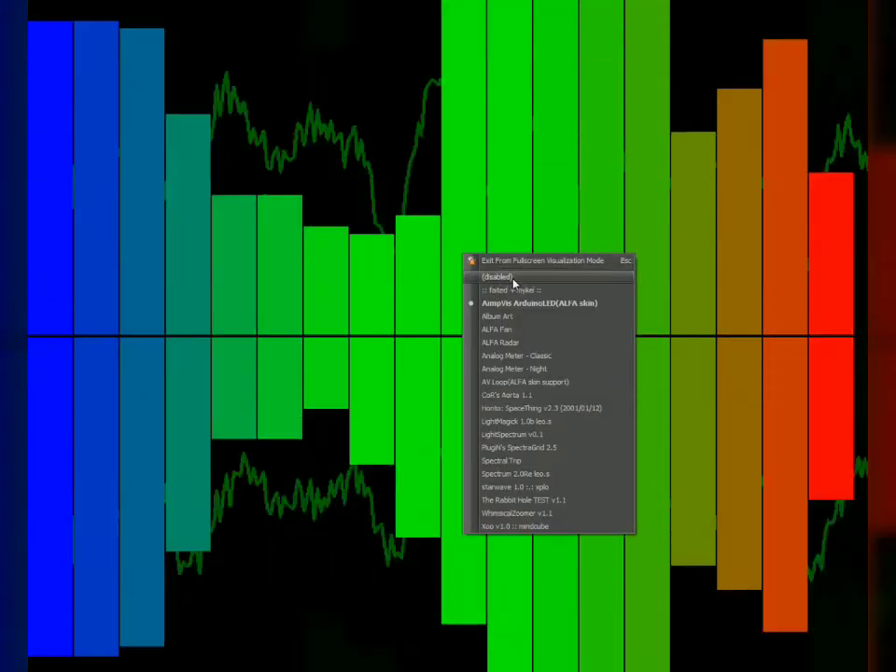
pyautogui.click(512, 279)
pyautogui.doubleClick(458, 249)
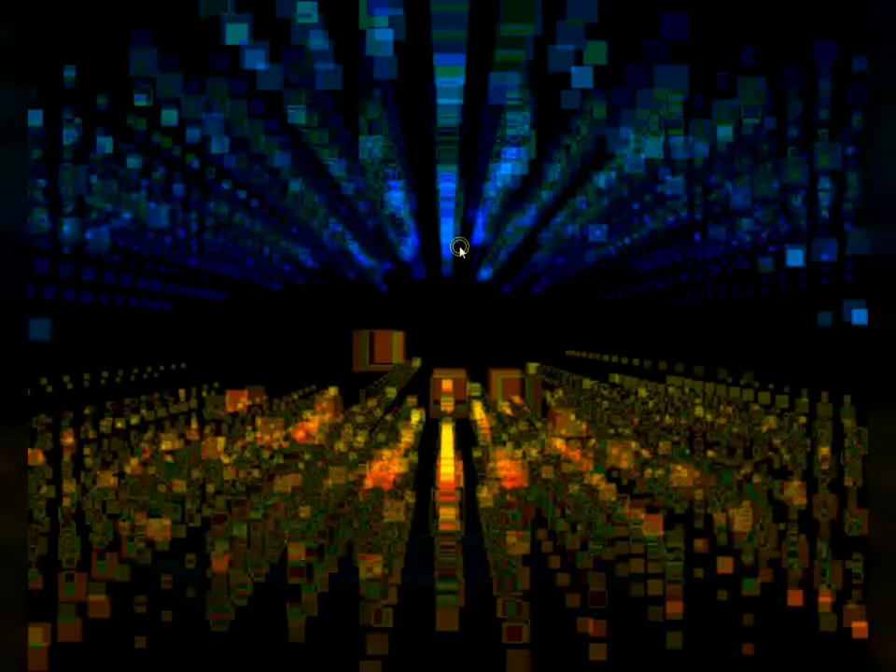
pyautogui.rightClick(461, 252)
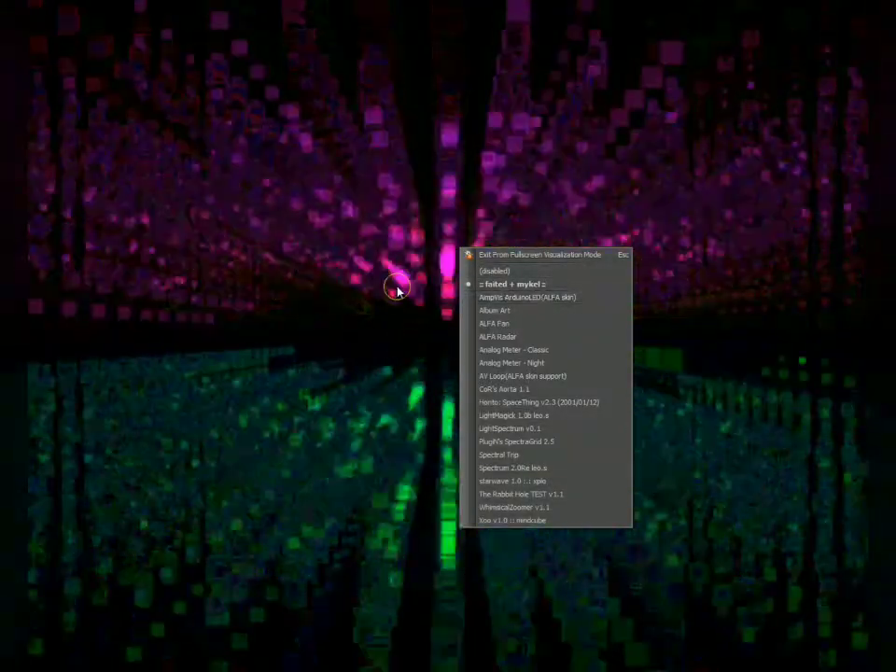
pyautogui.click(396, 289)
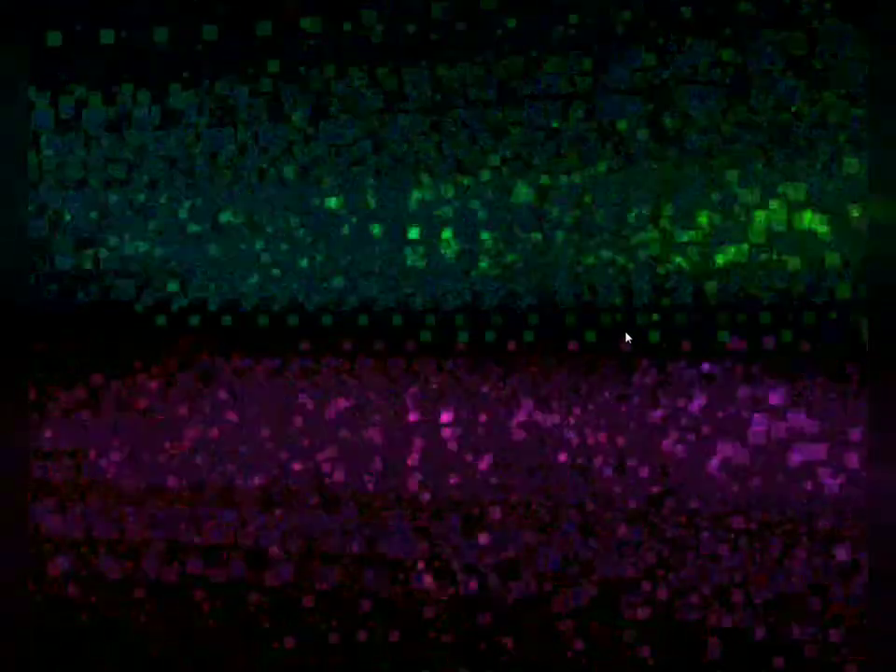
# Step: Play the AimpVis ArduinoLED(ALFA skin) visualization in fullscreen again and replace it with Album Art
pyautogui.rightClick(593, 349)
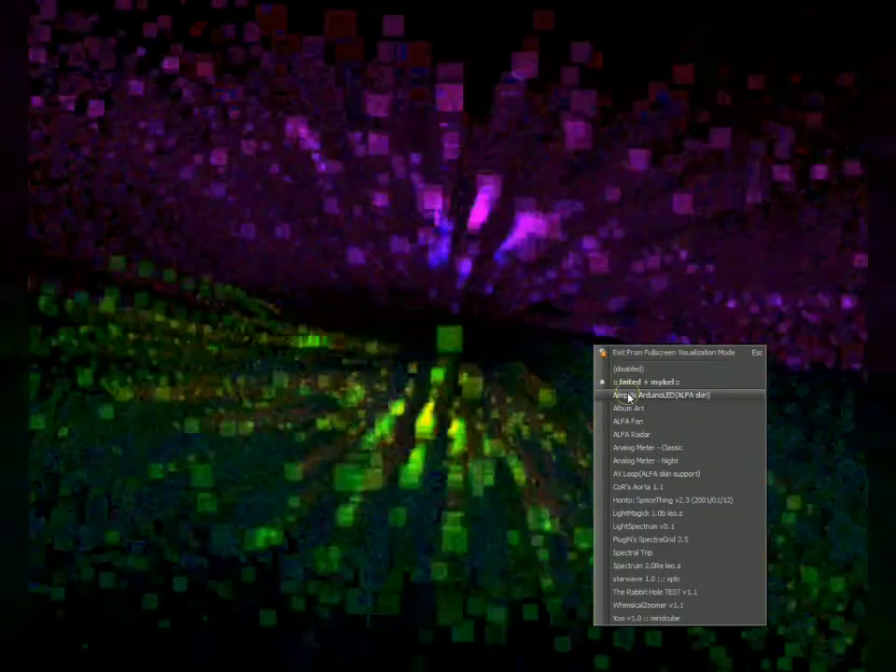
pyautogui.click(627, 395)
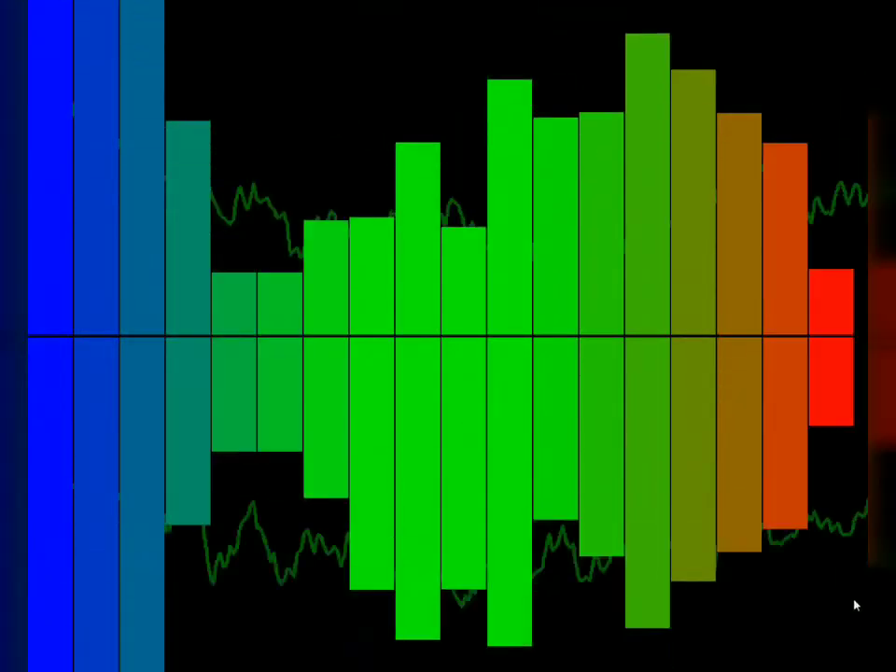
pyautogui.rightClick(837, 591)
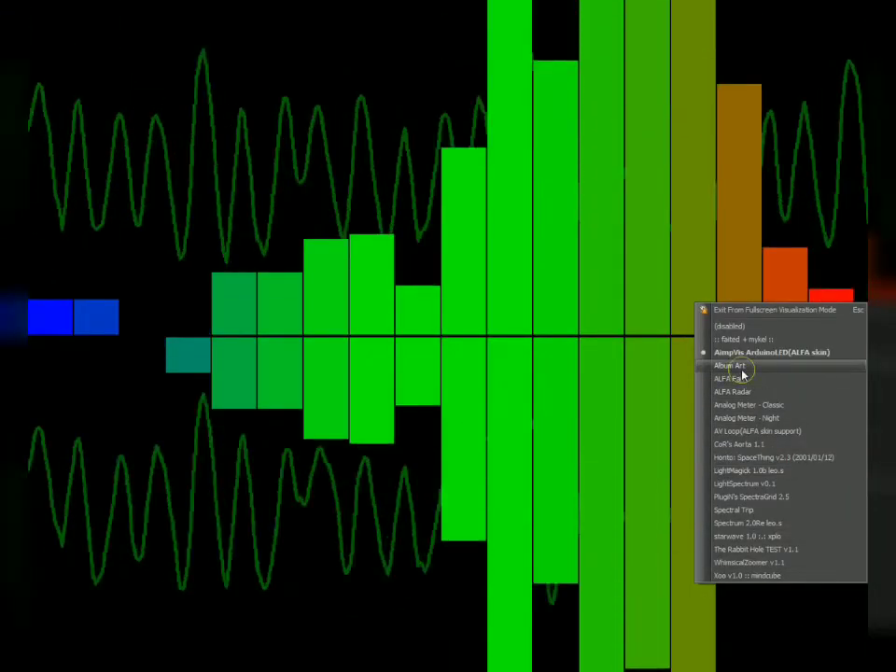
pyautogui.click(742, 367)
# Step: Cycle the fullscreen visualization through ALFA Fan and ALFA Radar to Analog Meter - Classic
pyautogui.rightClick(705, 374)
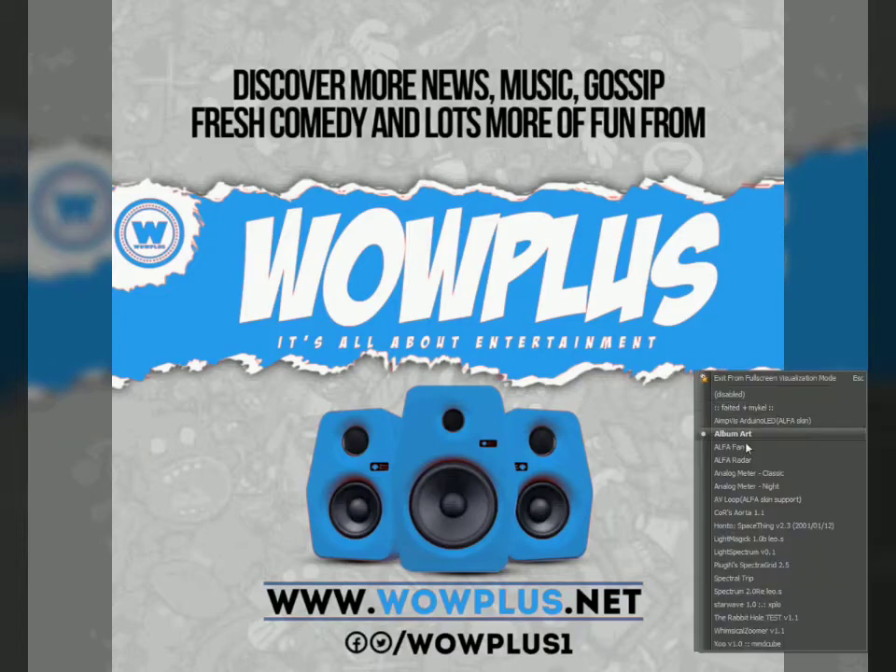
pyautogui.click(747, 450)
pyautogui.rightClick(747, 450)
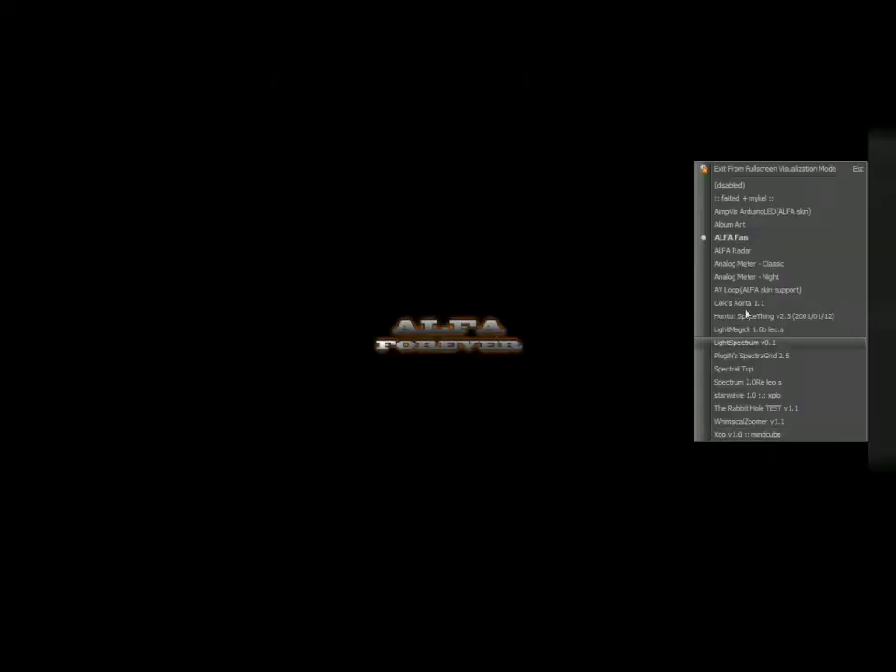
pyautogui.click(743, 252)
pyautogui.rightClick(731, 313)
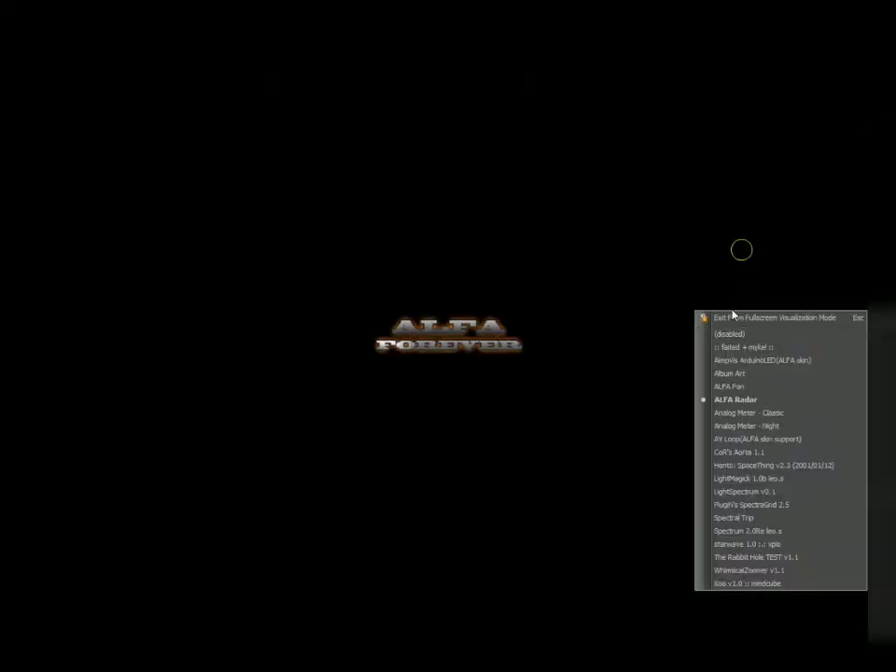
pyautogui.click(754, 416)
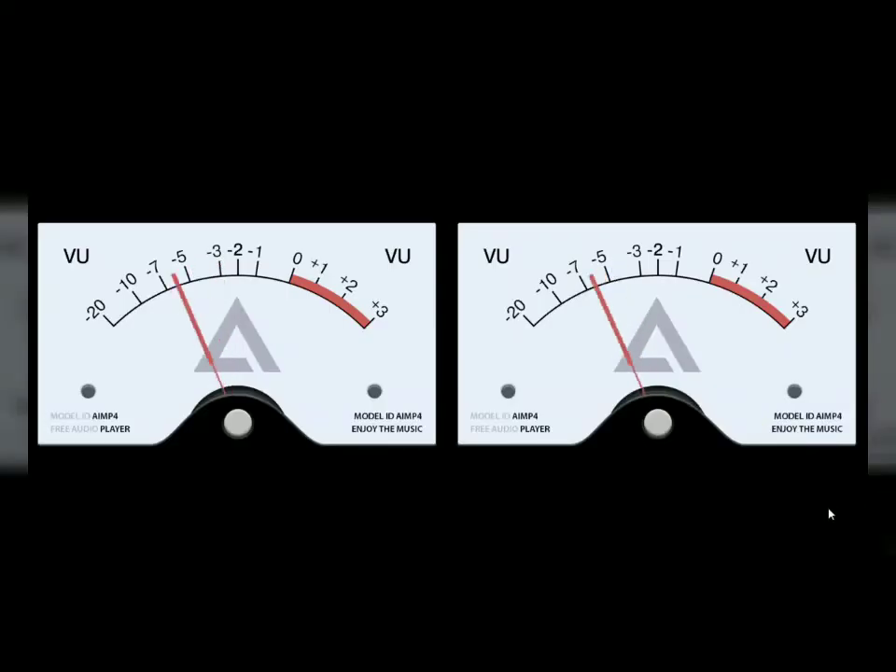